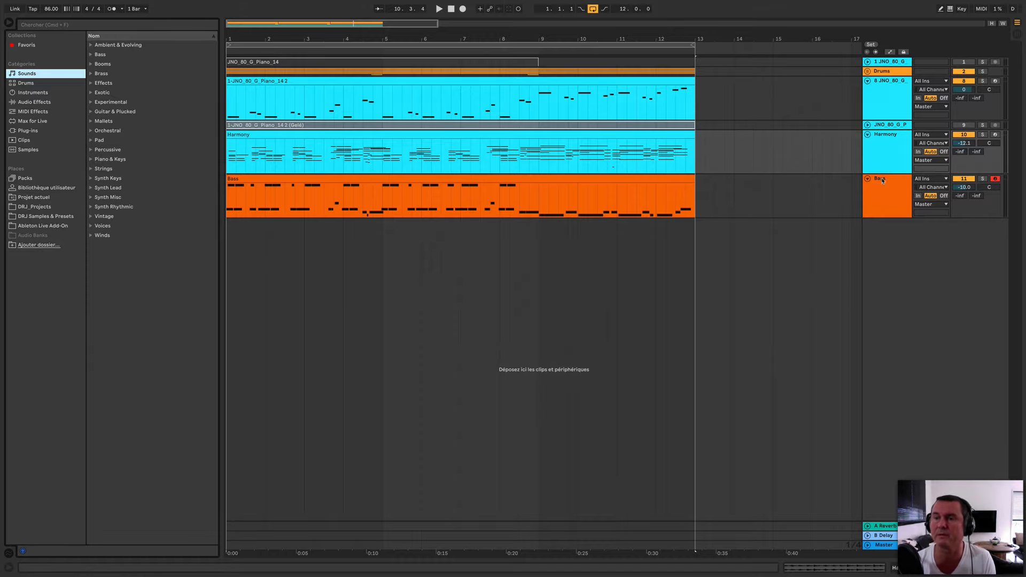
Put the deactivated JNO_80_G_Piano_14 audio track into a new group named Original and collapse that group.
left_click(867, 62)
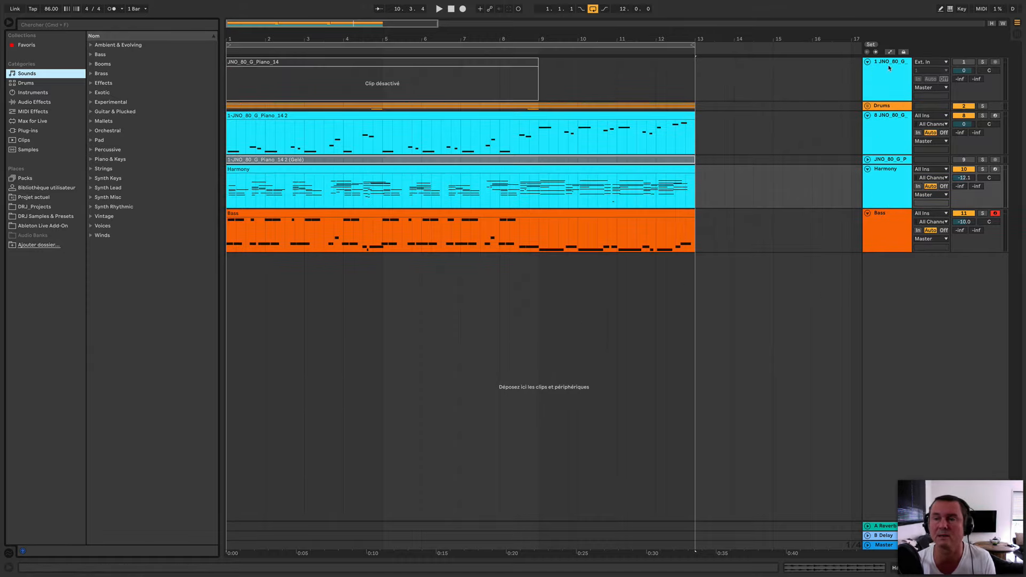
left_click(886, 65)
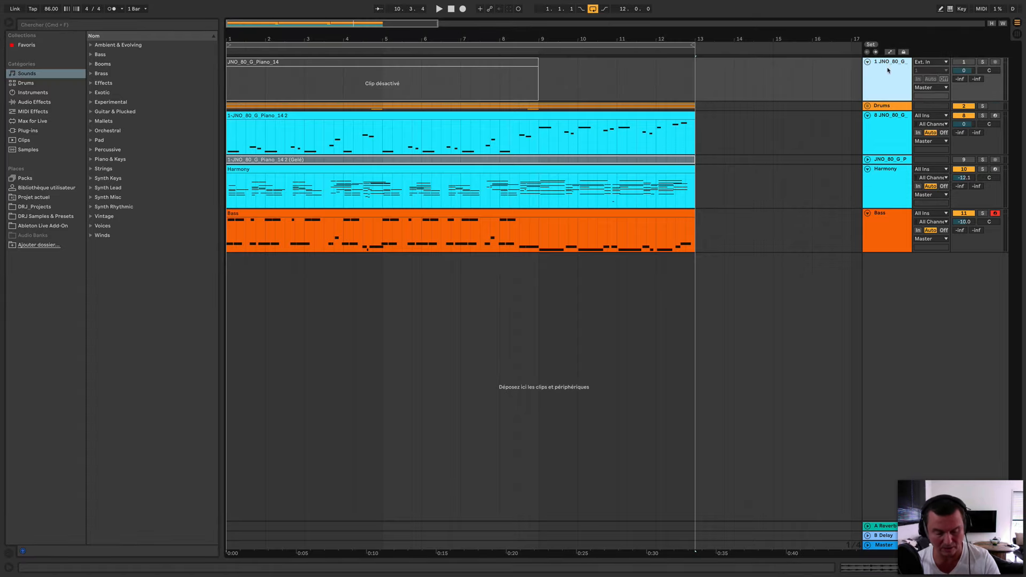
key("super+g")
key("super+r")
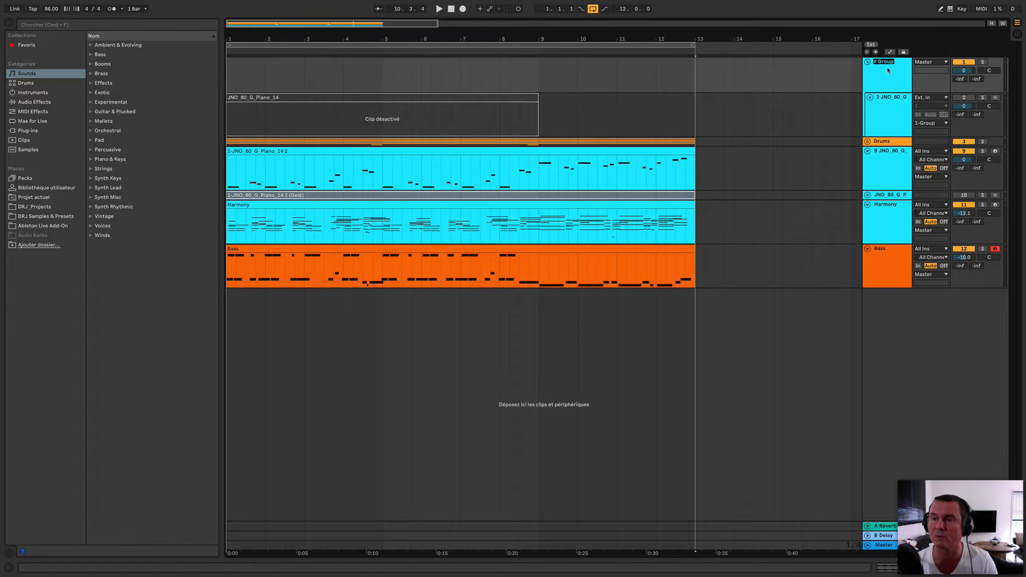
type("Ori")
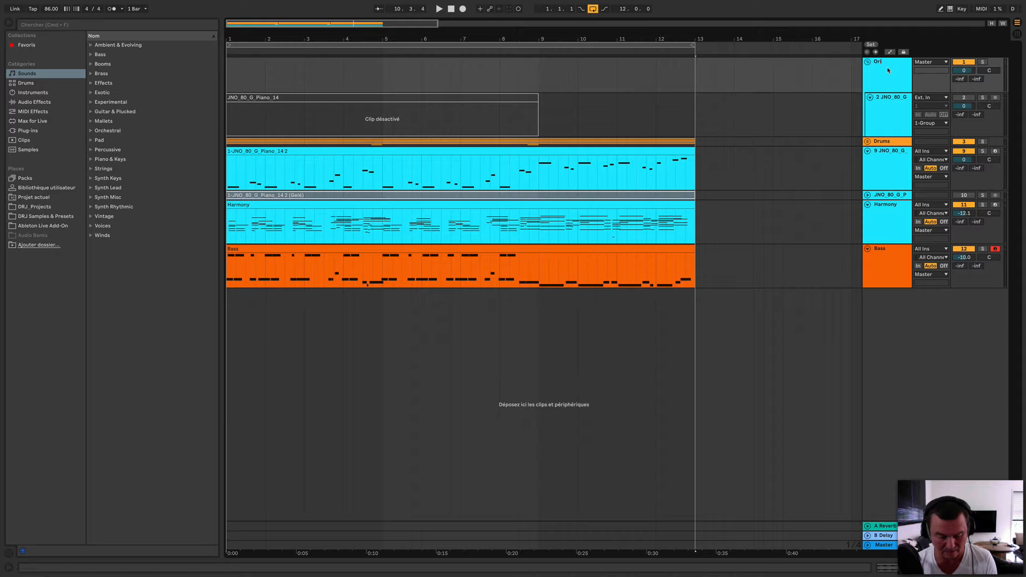
type("ginal")
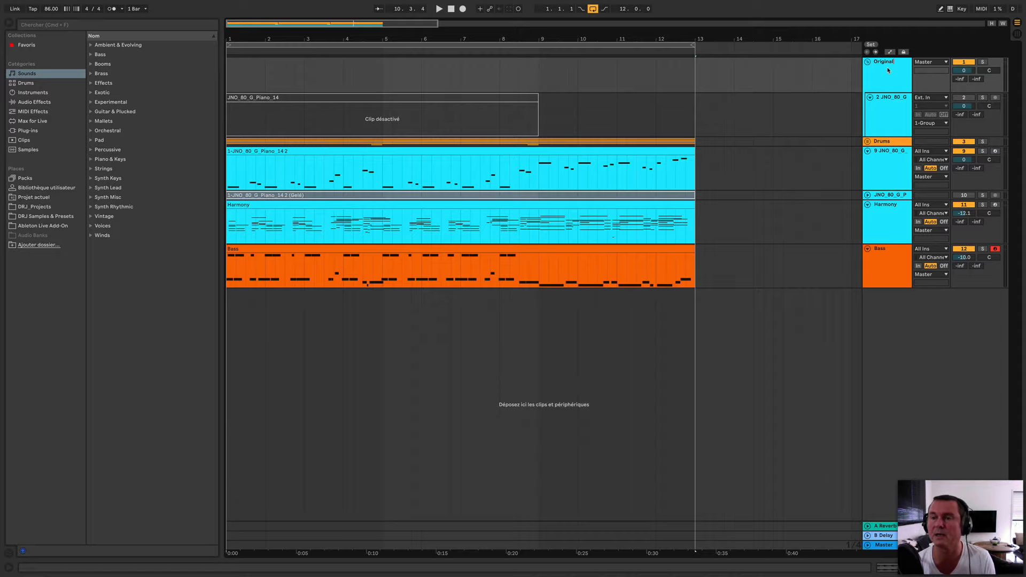
key("Return")
left_click(867, 63)
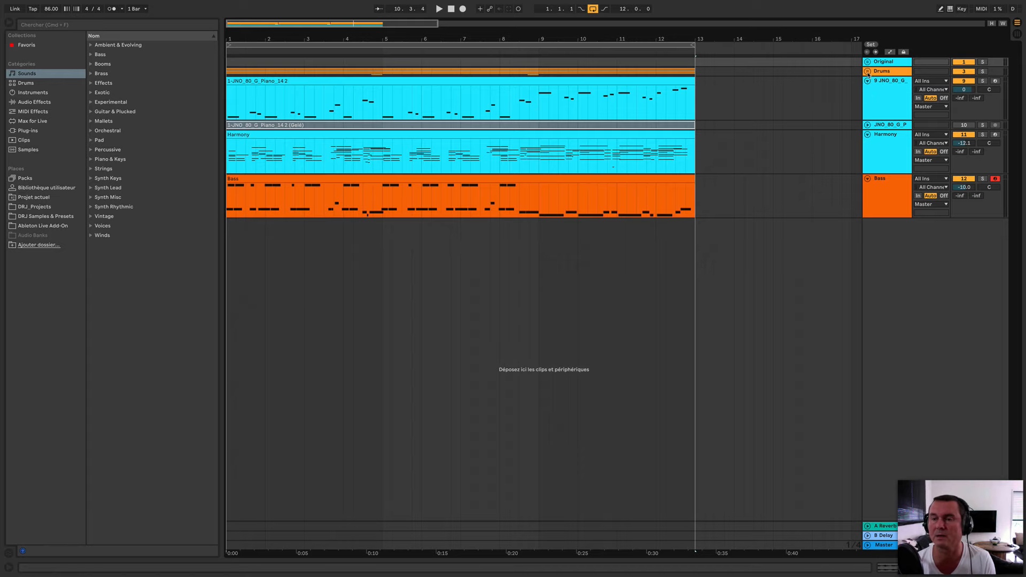
Expand the Drums group and delete the deactivated frozen piano track above Harmony.
left_click(867, 72)
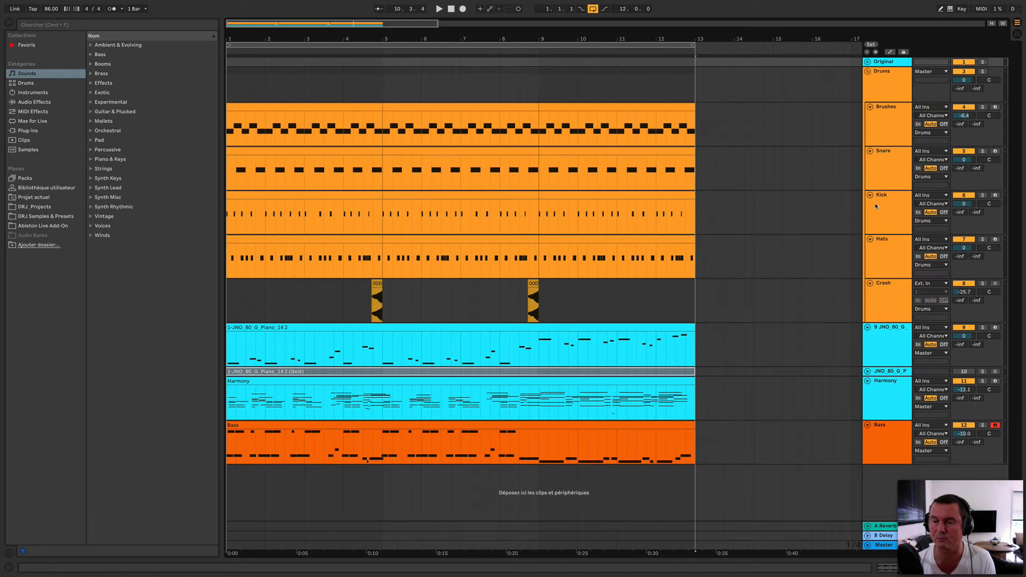
left_click(884, 329)
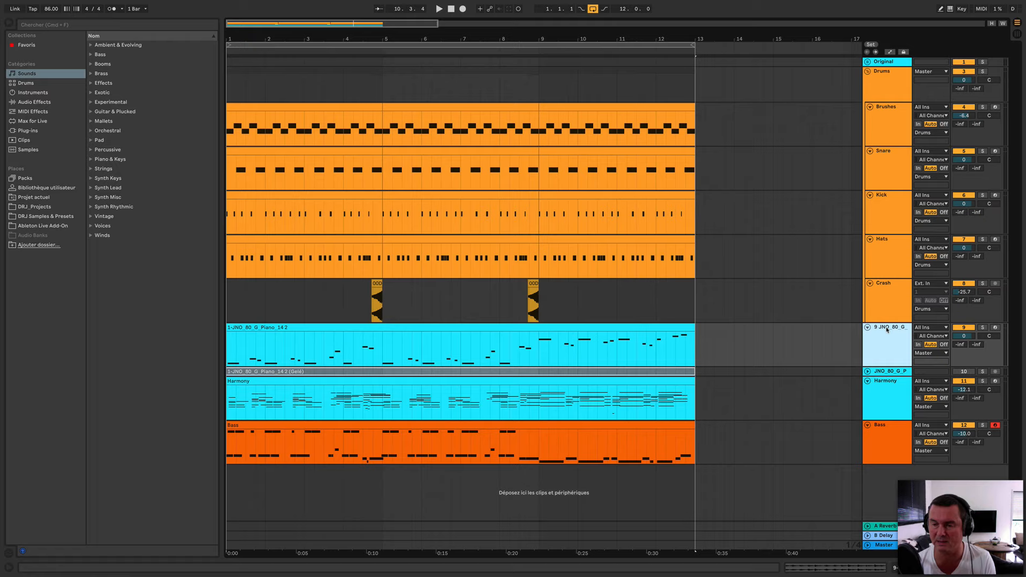
left_click(868, 371)
left_click(887, 373)
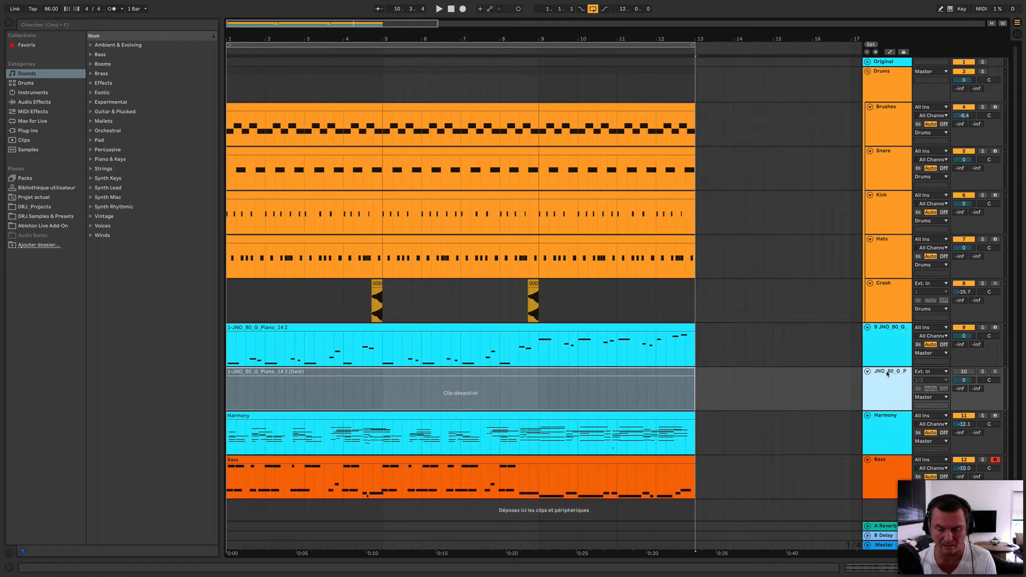
key("Delete")
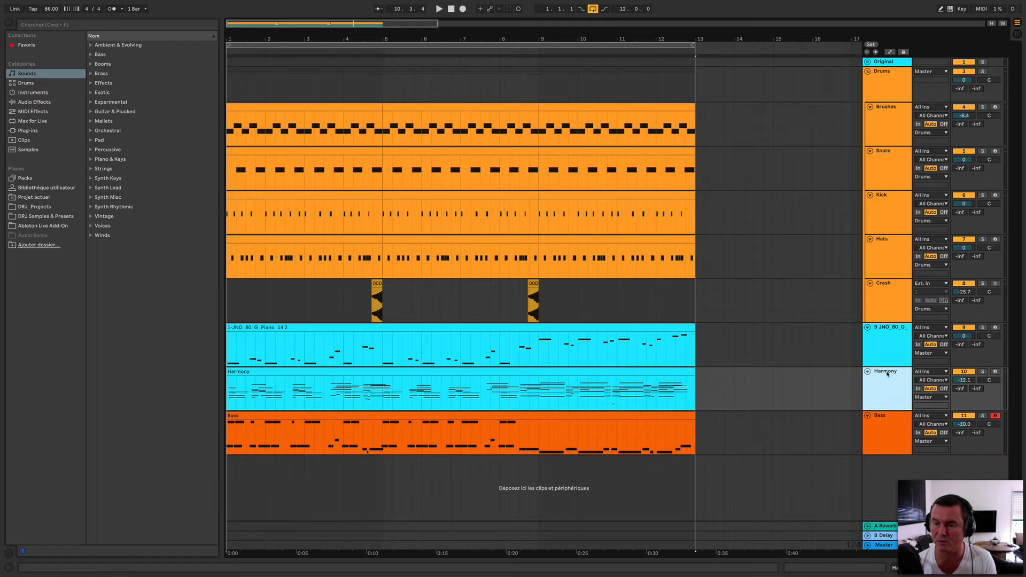
Rename the remaining piano MIDI track Piano and move the Bass track directly above it.
left_click(887, 328)
key("super+r")
type("P")
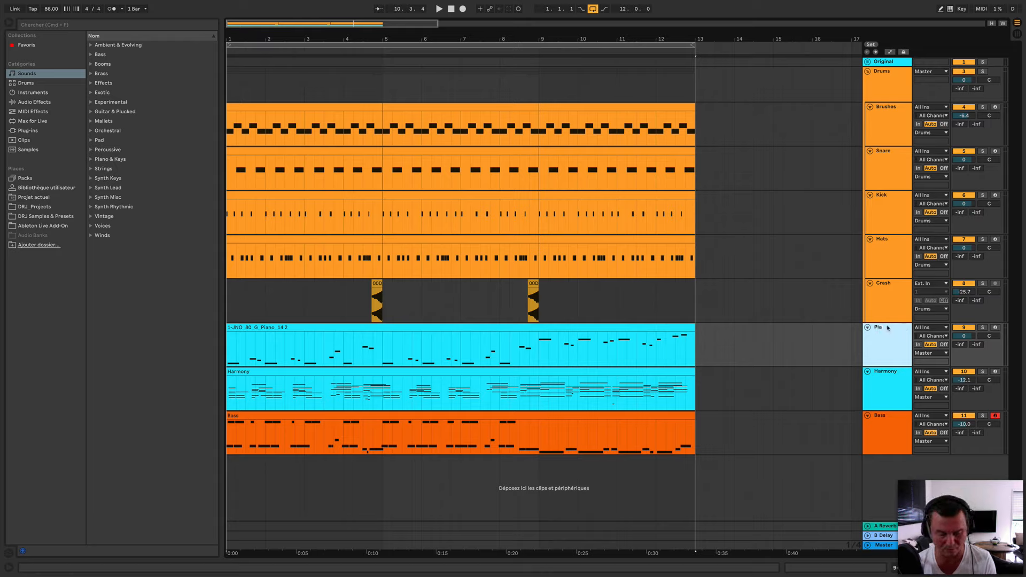
type("iano")
key("Return")
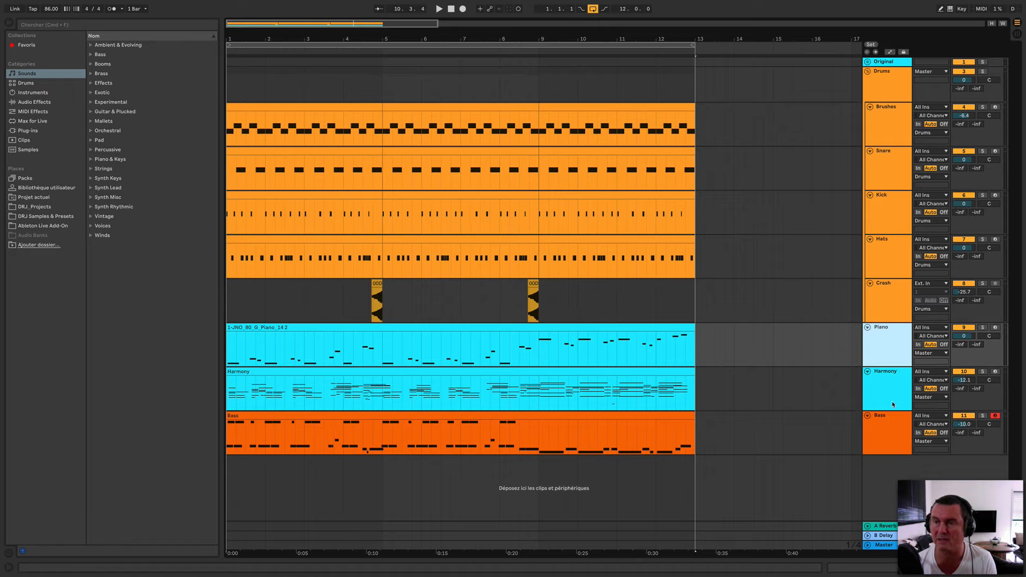
left_click_drag(882, 421, 885, 340)
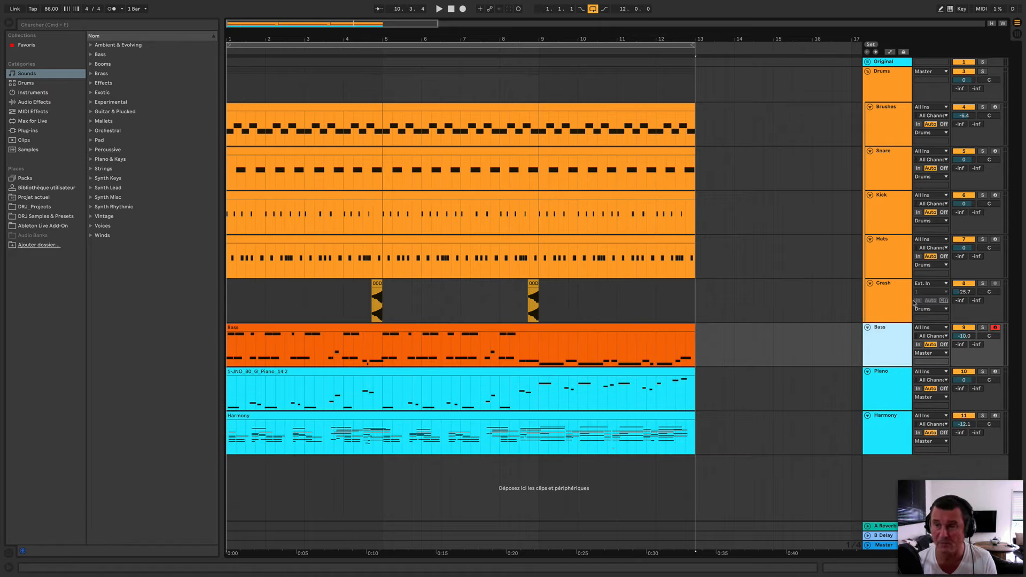
Reduce the height of the Bass, Piano and Harmony tracks and keep the Original group collapsed.
left_click(887, 90)
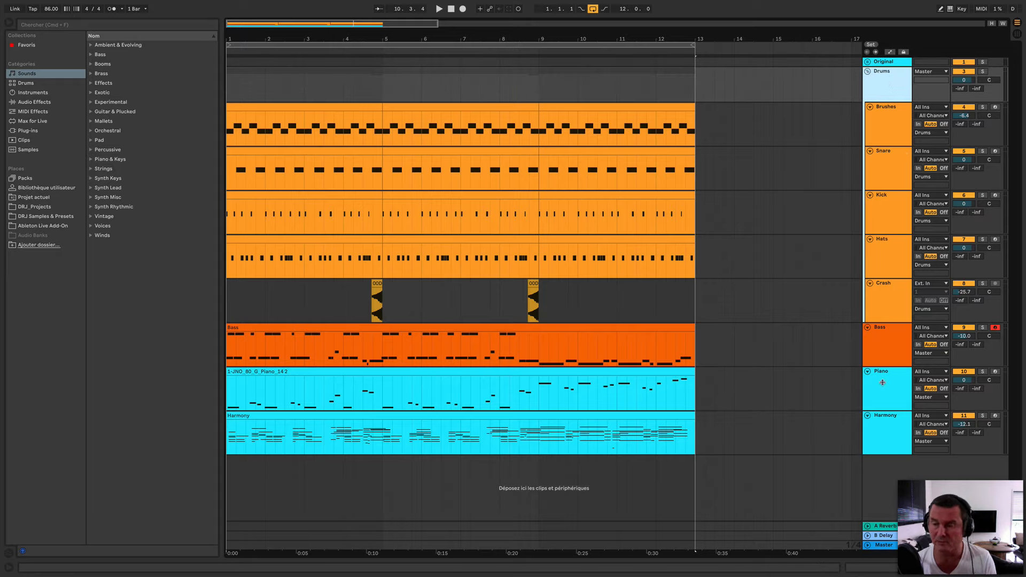
left_click(885, 434, "shift")
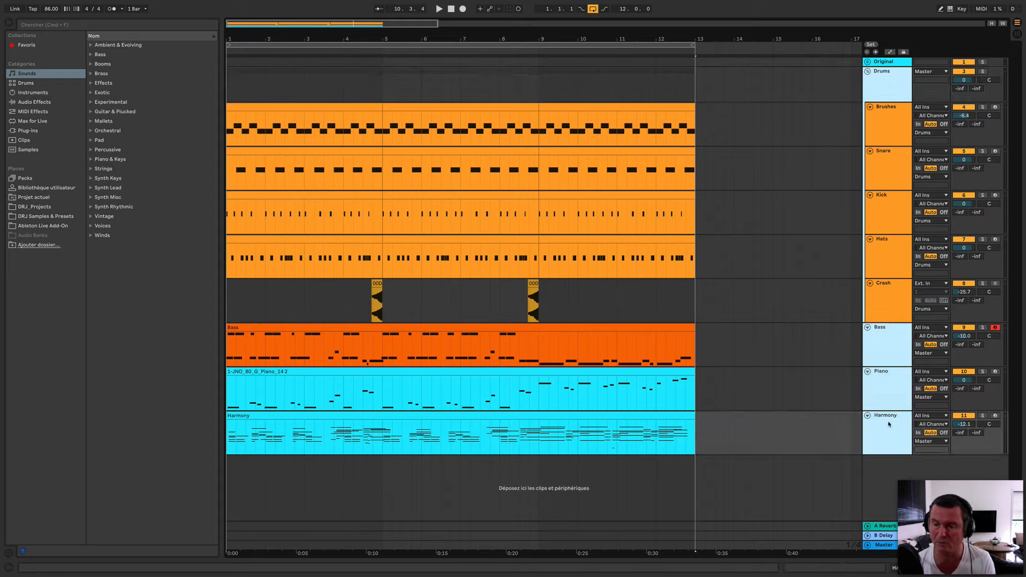
key("u")
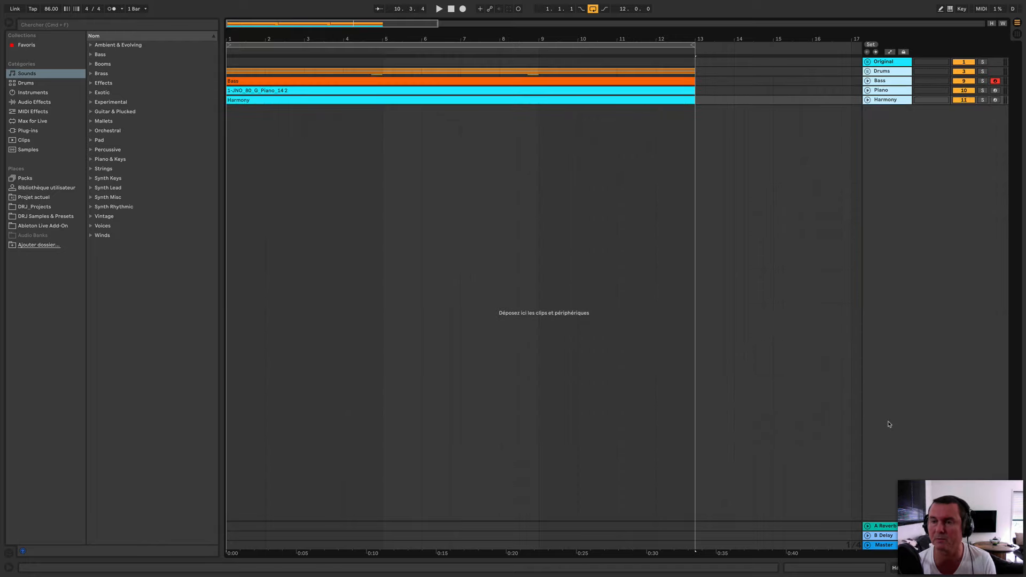
key("alt+u")
scroll(887, 112, "down", 4)
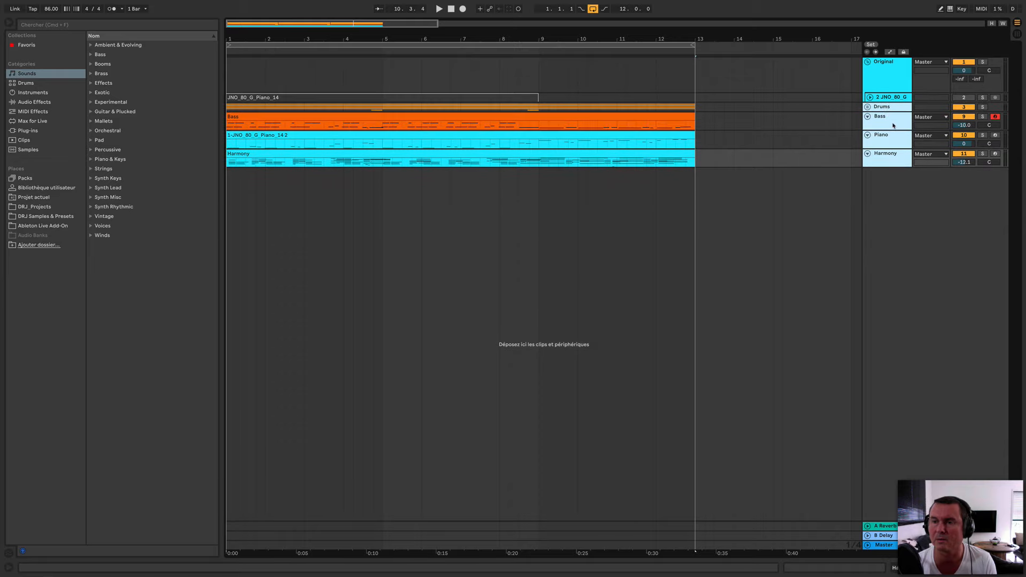
left_click(867, 62)
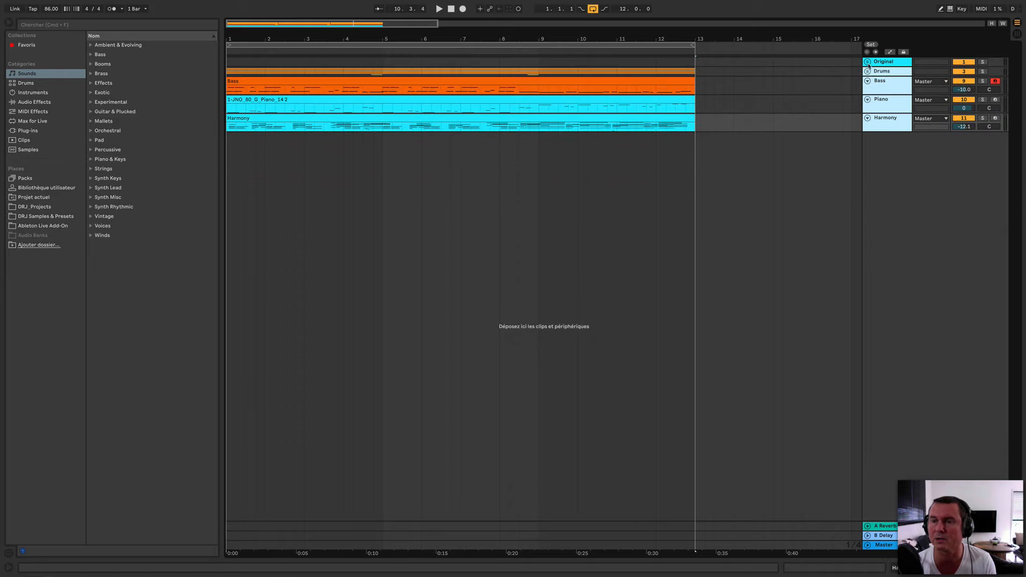
Expand the Drums group and reduce the height of its tracks from Brushes to Crash.
left_click(868, 72)
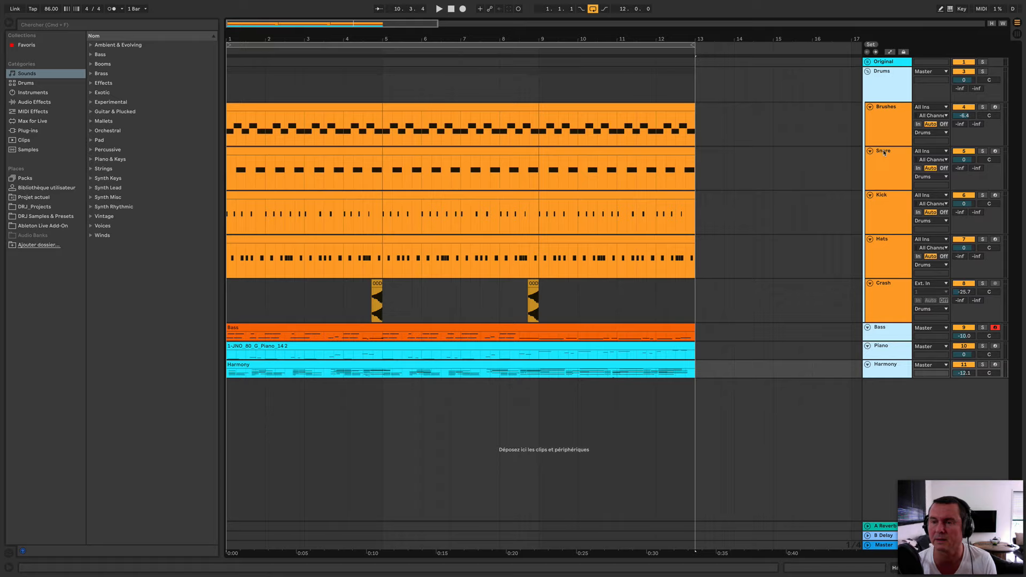
left_click(881, 127)
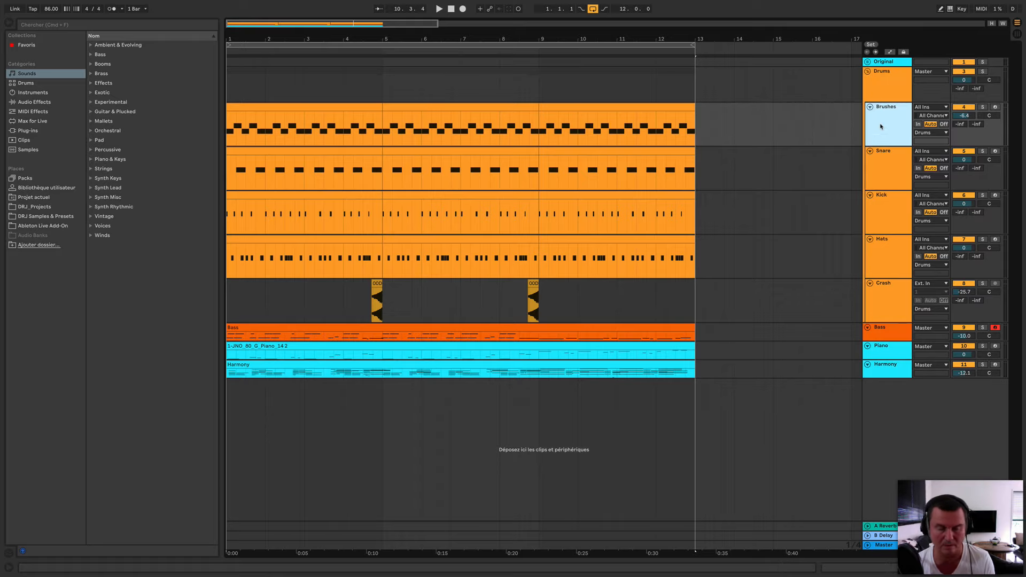
left_click(891, 299, "shift")
key("alt+minus")
key("alt+minus")
key("alt+minus")
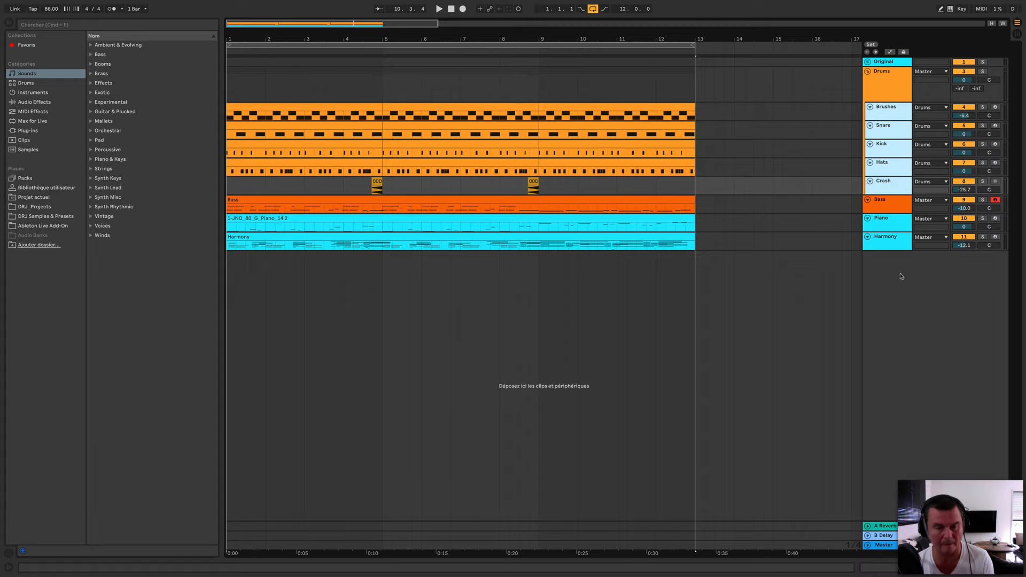
Hide the browser to widen the arrangement and reduce the height of the Drums group track.
key("super+alt+b")
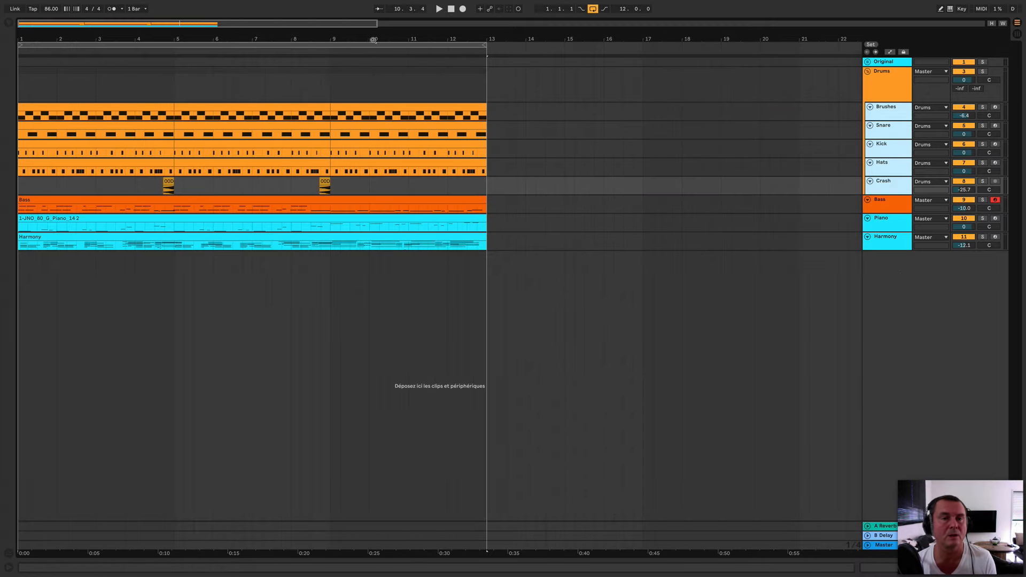
key("w")
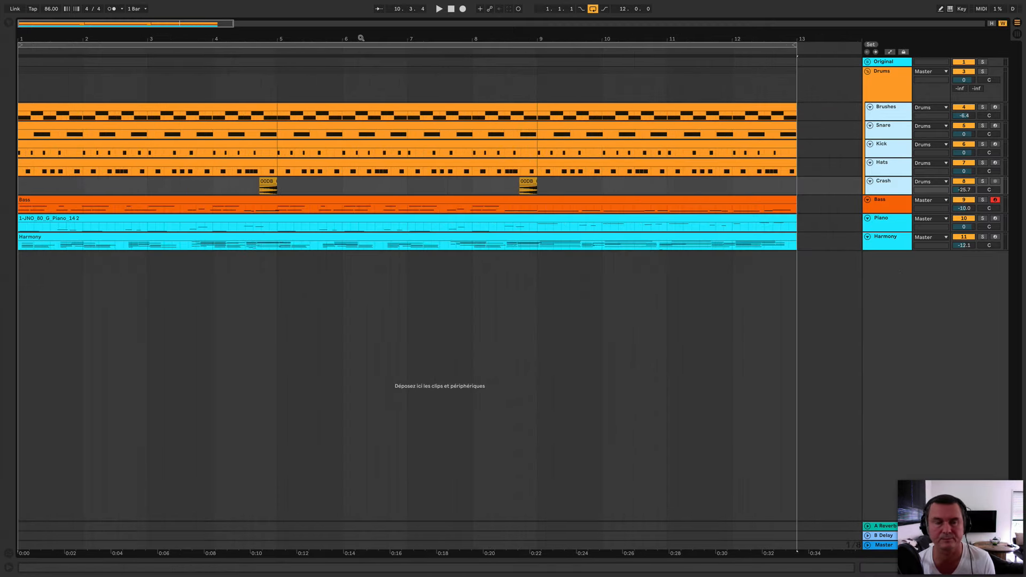
key("w")
left_click_drag(153, 23, 153, 2)
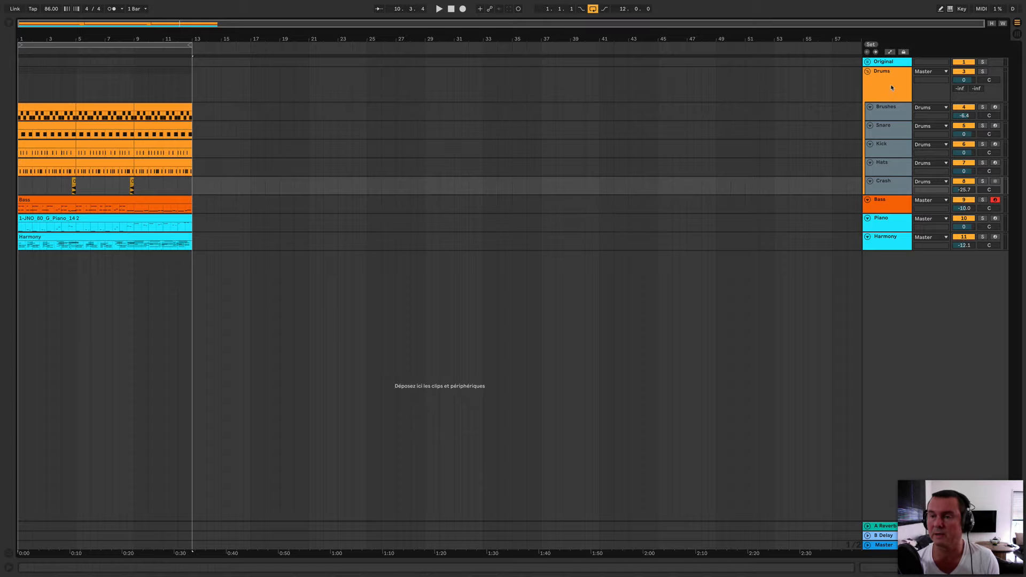
scroll(891, 87, "down", 3)
left_click(914, 313)
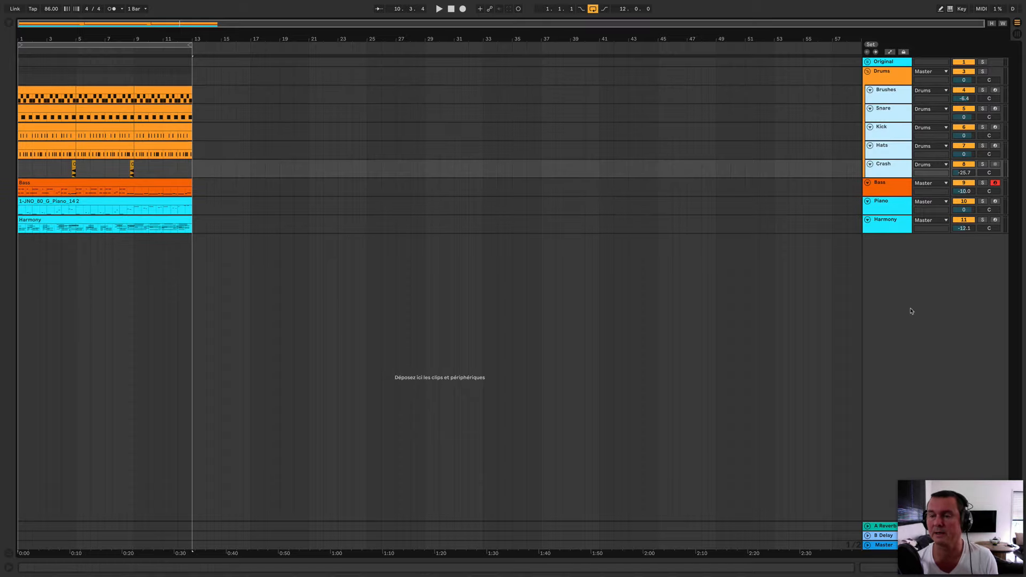
Fit the arrangement to the window width and examine the three four-bar clips on the Brushes track.
left_click(108, 46)
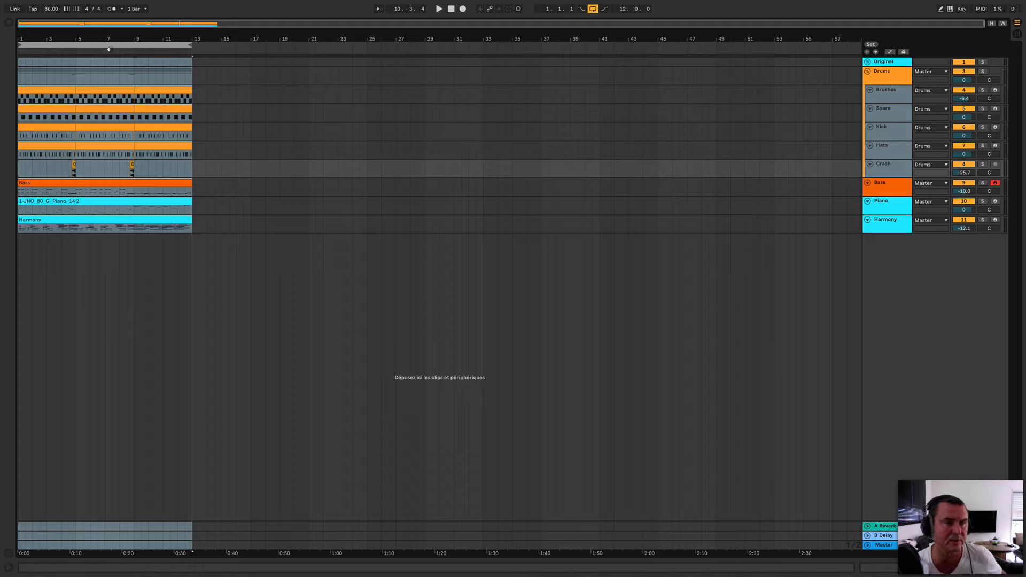
key("w")
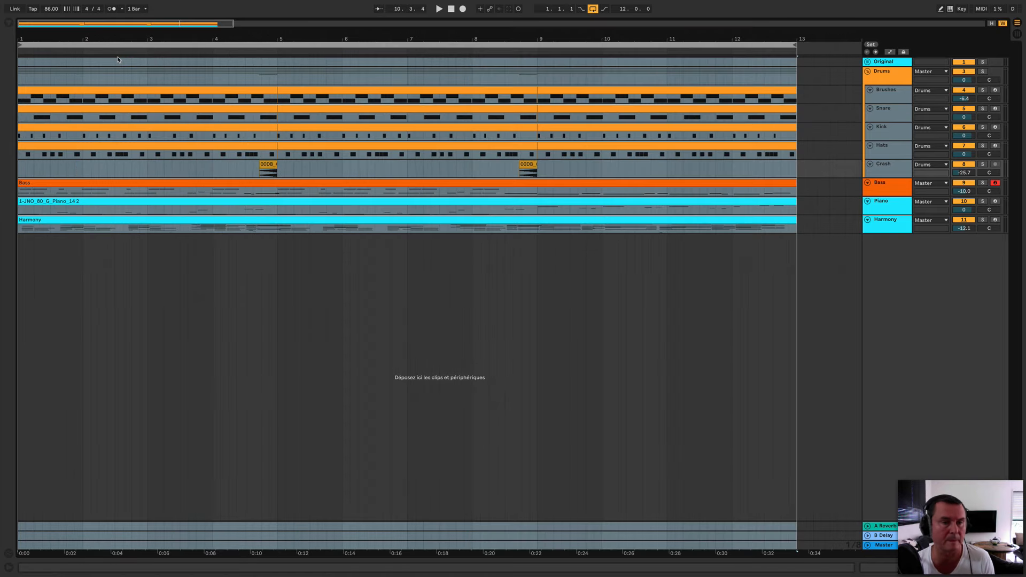
left_click(269, 230)
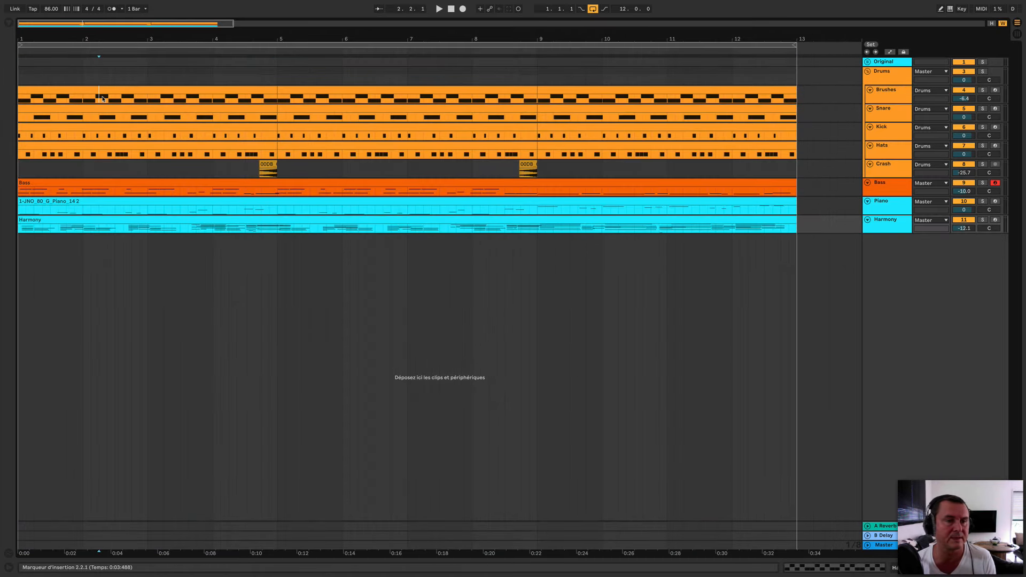
left_click(78, 90)
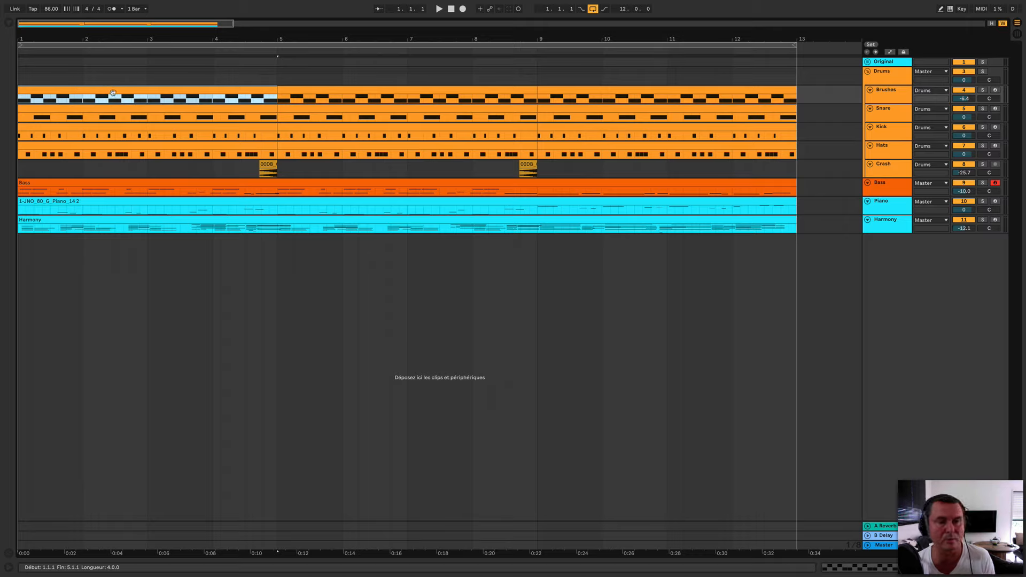
left_click(318, 90)
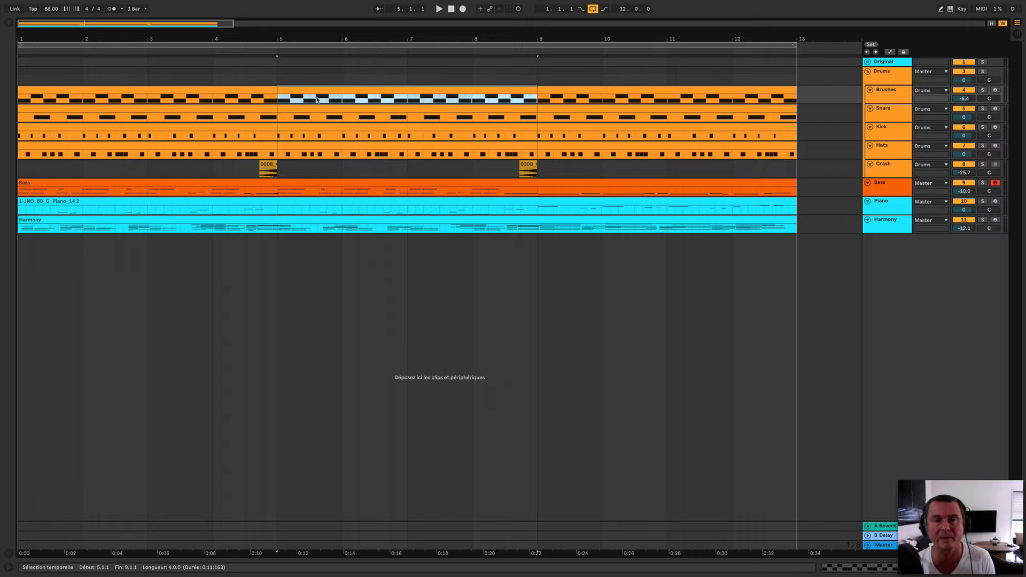
left_click(564, 93)
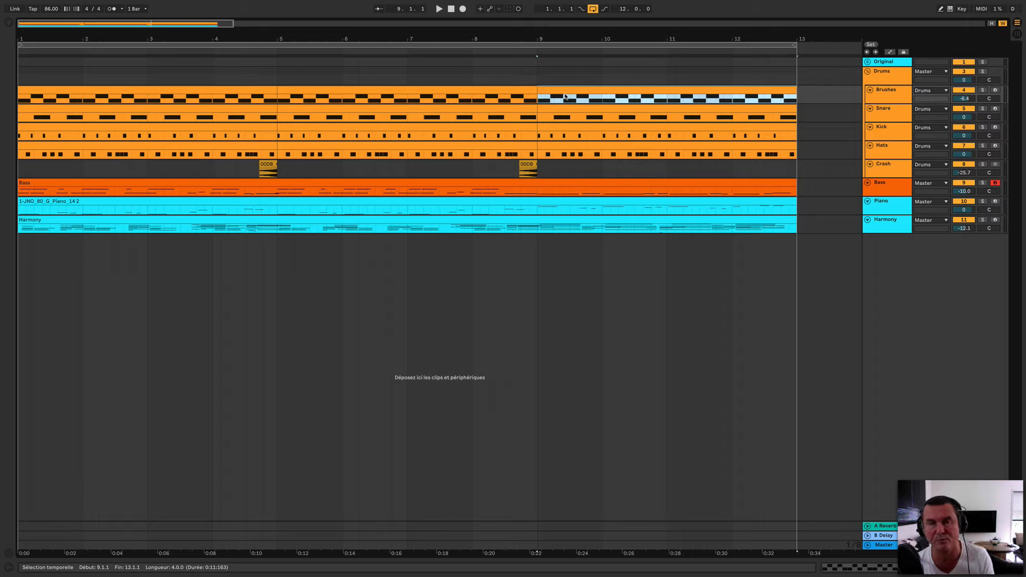
Play the arrangement from bar 5 and from bar 9 to check where the sections begin.
left_click(276, 63)
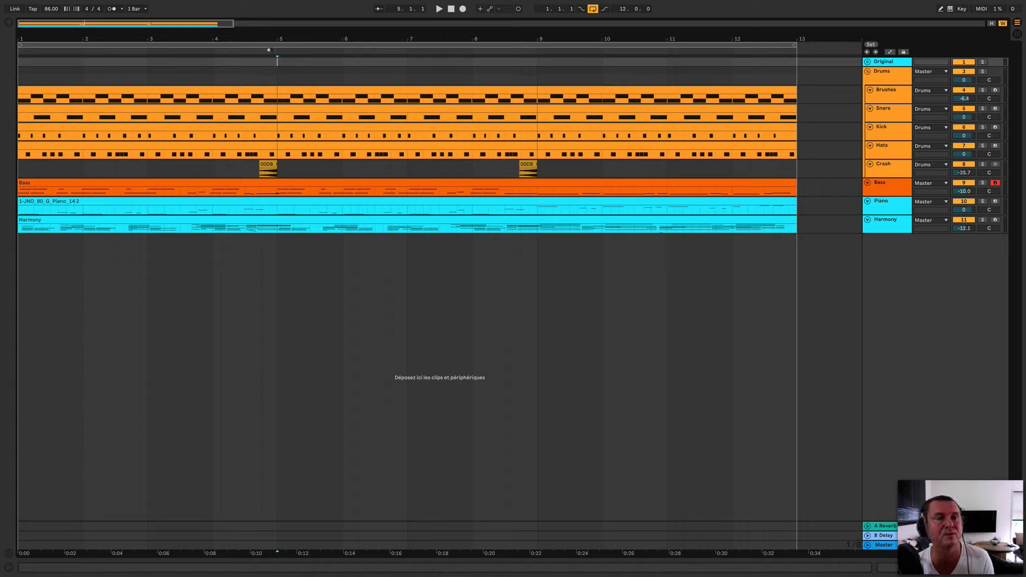
left_click(268, 50)
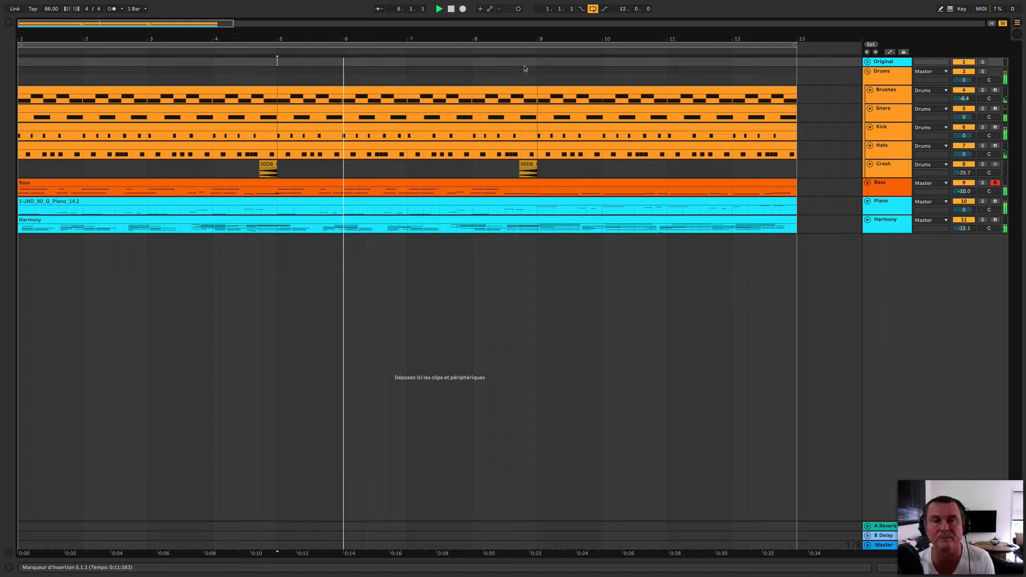
left_click(536, 52)
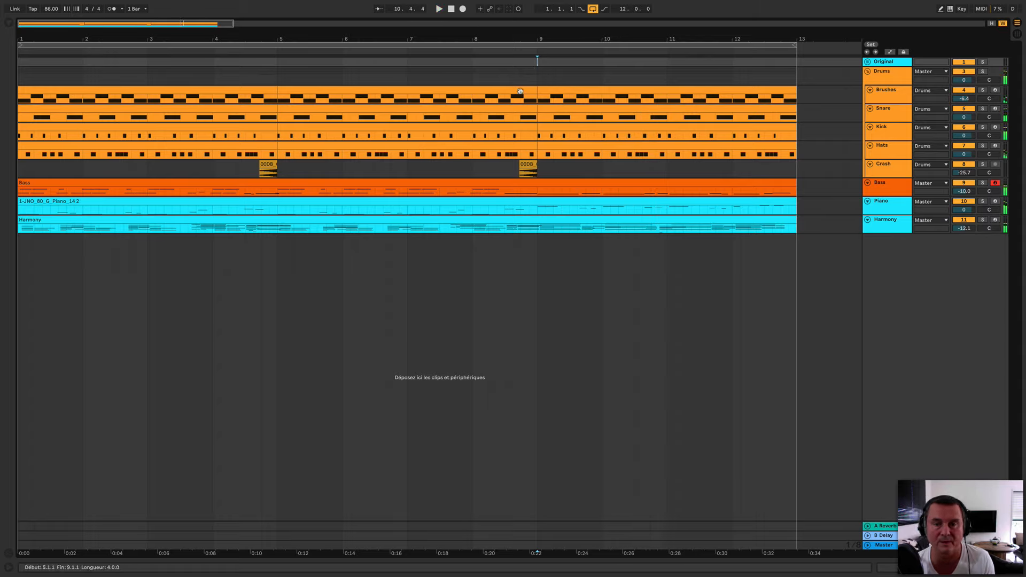
Split the Bass clip at bar 9.
left_click(538, 195)
key("super+e")
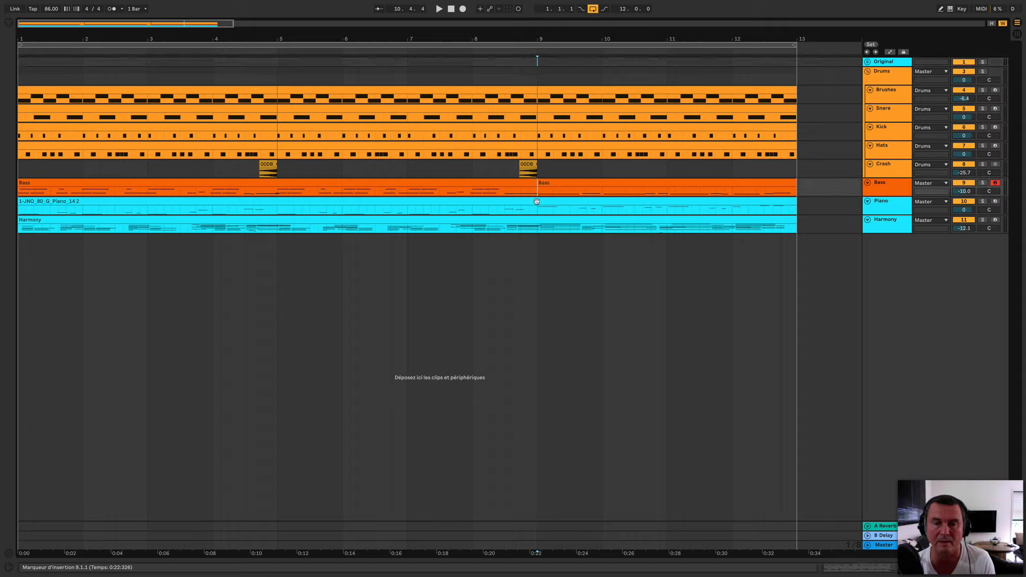
Split the Piano and Harmony clips at bar 9.
left_click(538, 213)
key("super+e")
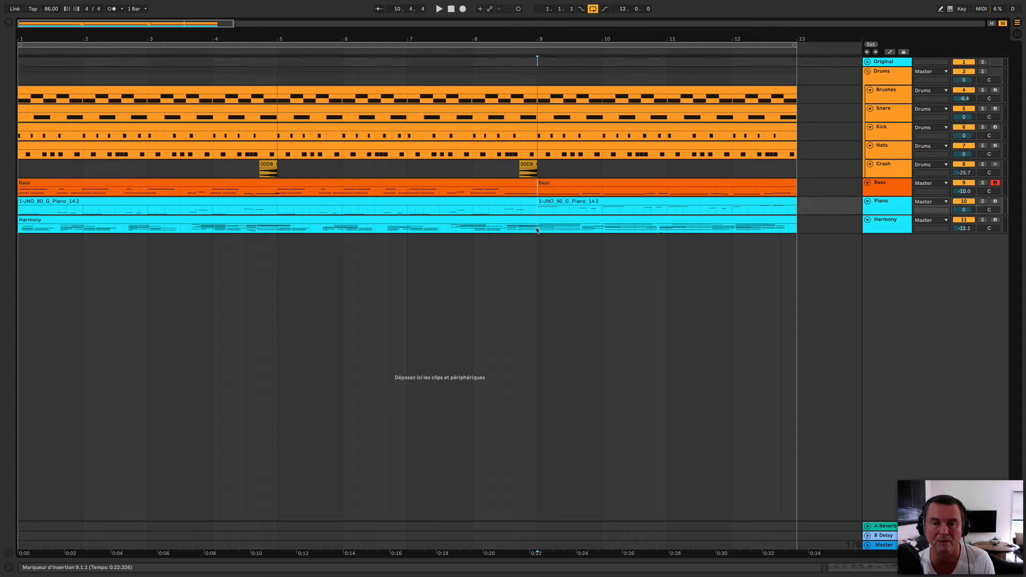
left_click(536, 228)
key("super+e")
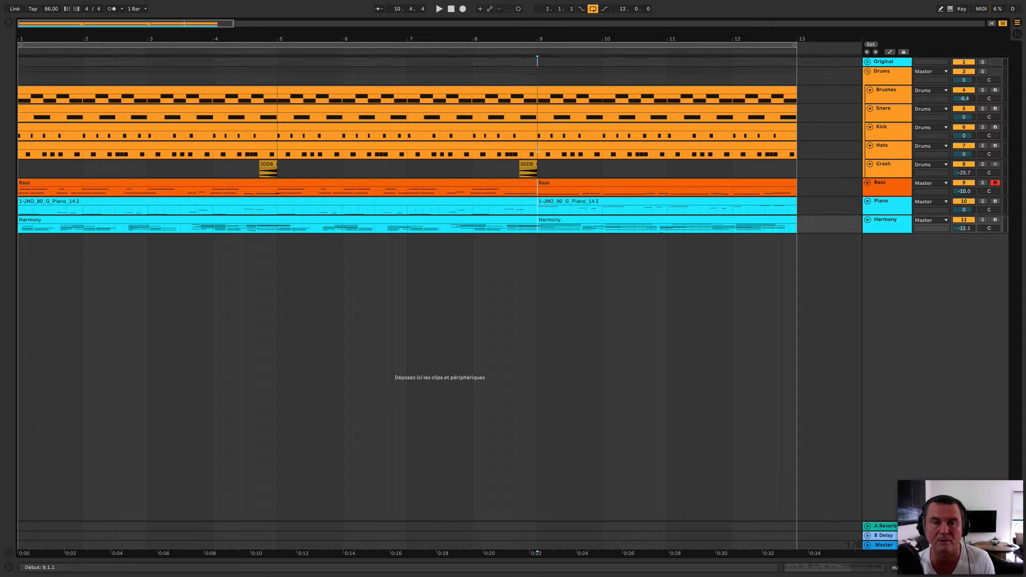
Check the Brushes, Snare, Kick and Hats tracks for existing clip divisions at bar 9.
left_click(538, 101)
left_click(548, 112)
left_click(546, 138)
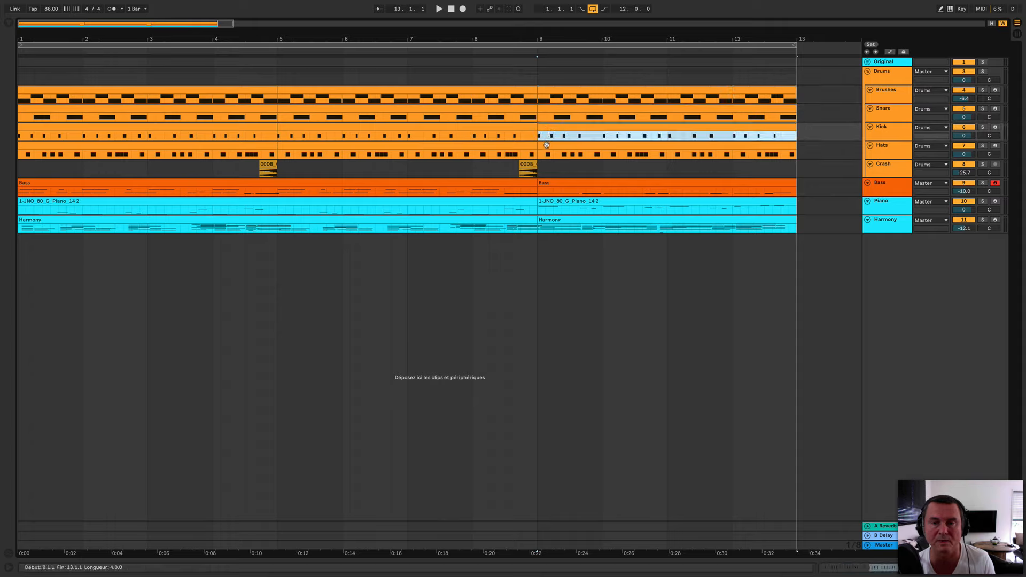
left_click(547, 148)
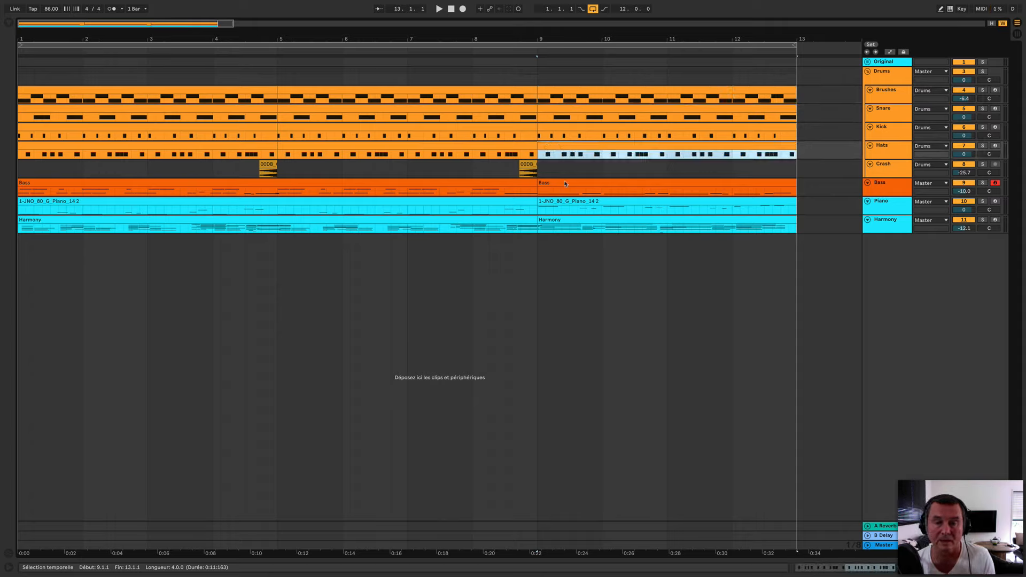
Rename the Piano clip that starts at bar 9 as Piano variation.
left_click(559, 202)
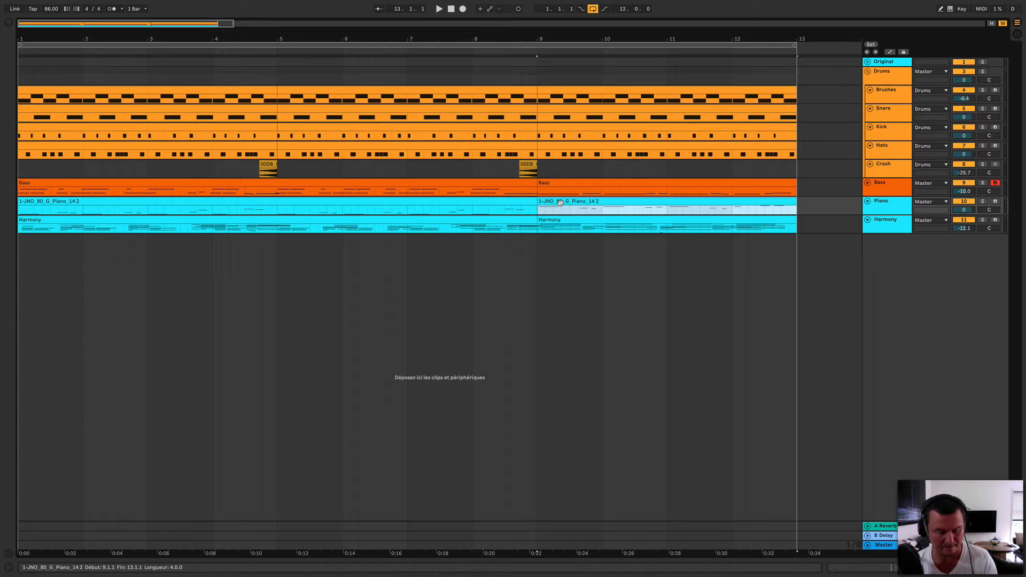
key("ctrl+r")
type("Pi")
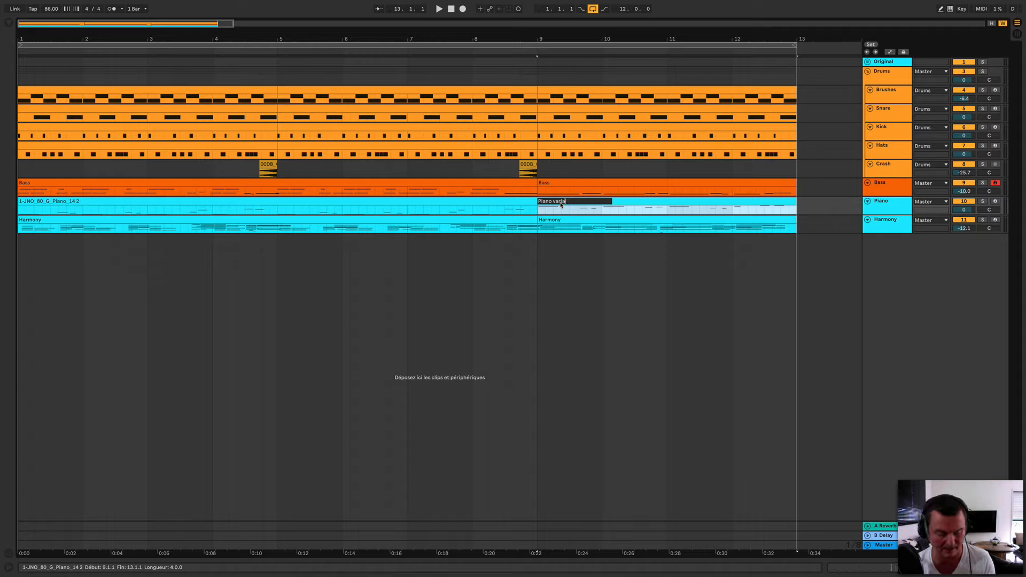
key("Return")
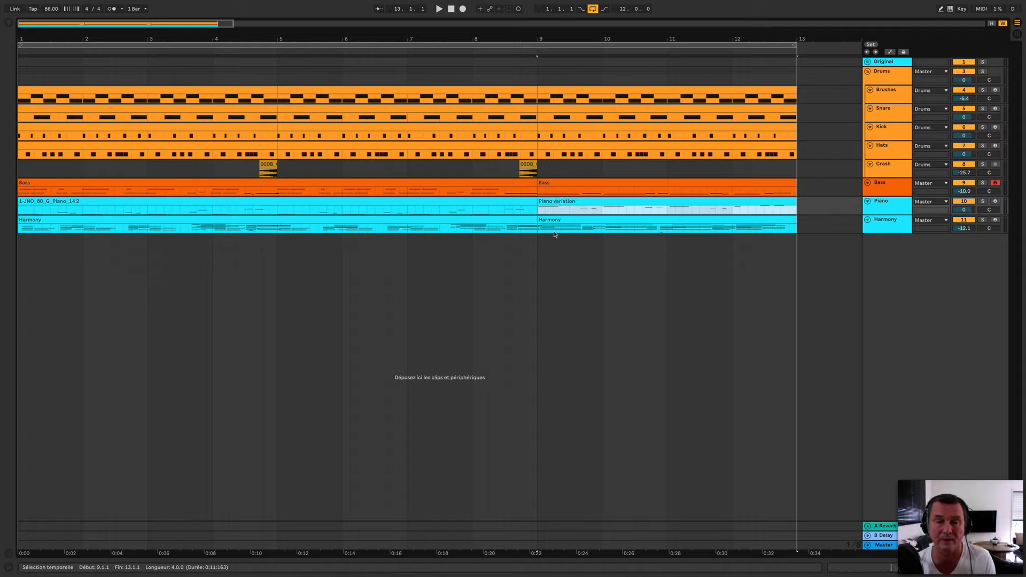
Rename the Harmony clip that starts at bar 9 as Harmony variation.
left_click(566, 221)
key("ctrl+r")
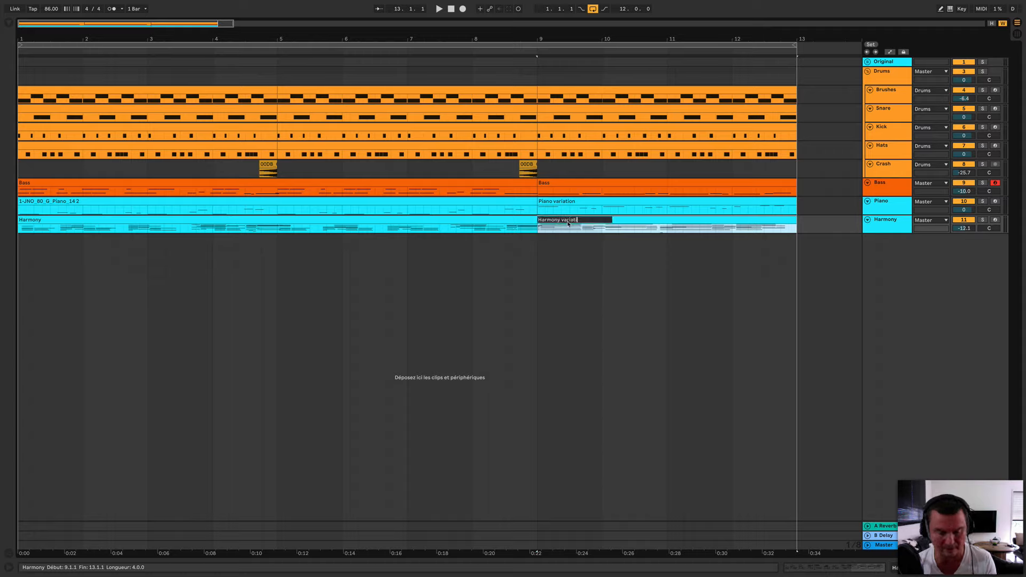
key("Return")
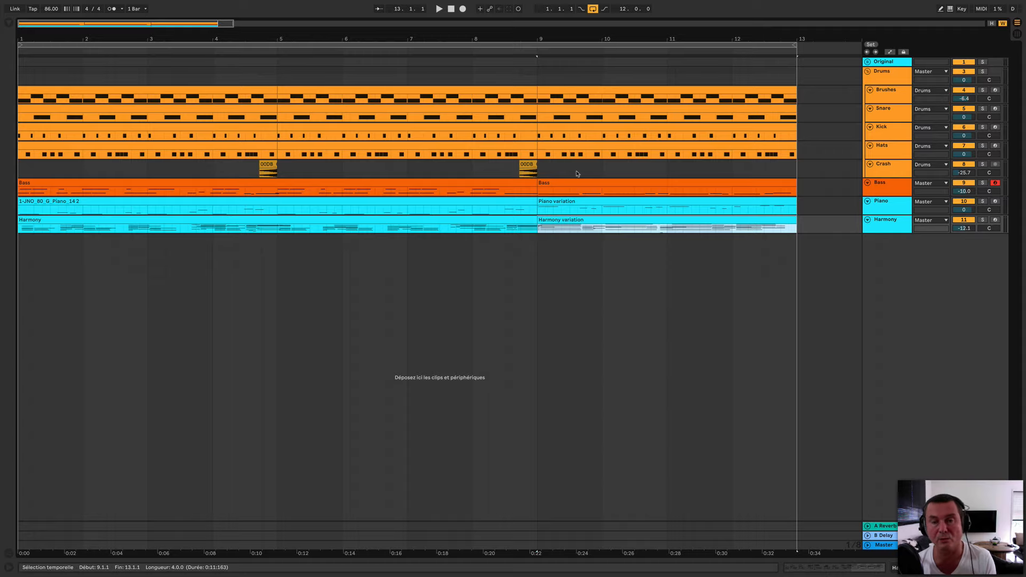
Rename the eight-bar clip at the start of the Piano track as Piano.
left_click(152, 201)
key("ctrl+r")
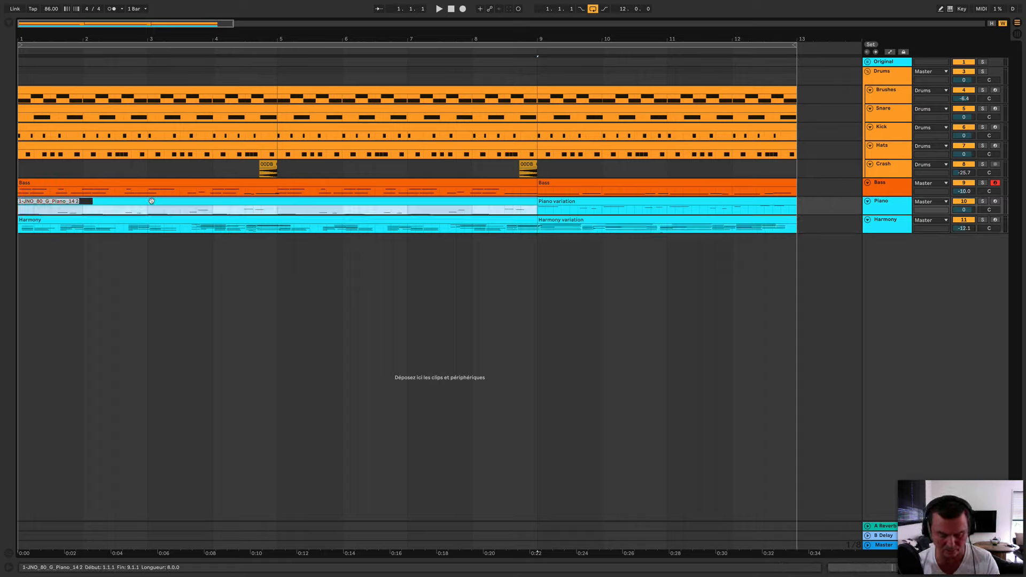
type("Piano")
key("Return")
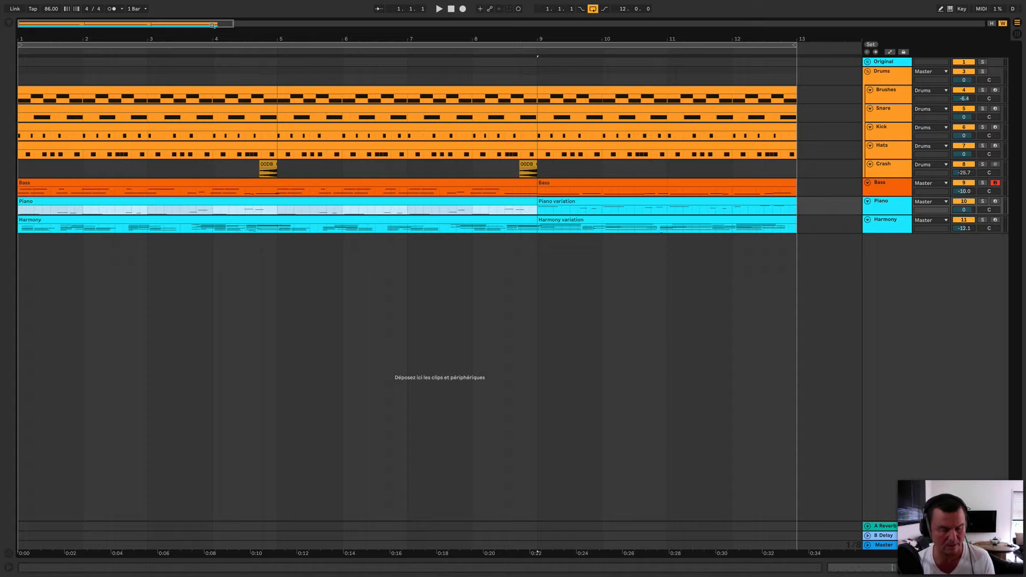
Duplicate the 12-bar loop's time range three times to extend the arrangement to 48 bars.
left_click_drag(213, 25, 216, 60)
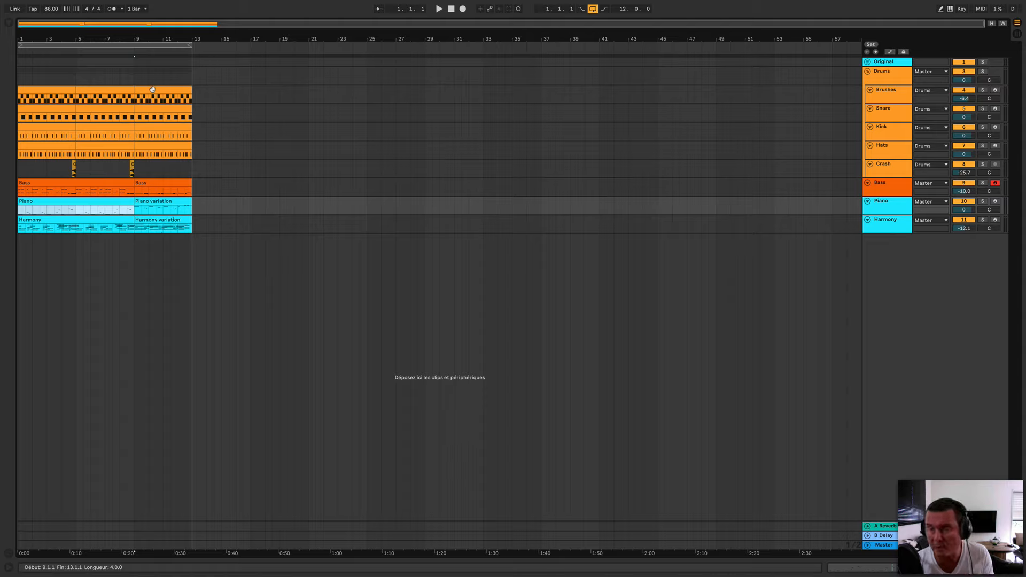
left_click(118, 45)
right_click(118, 45)
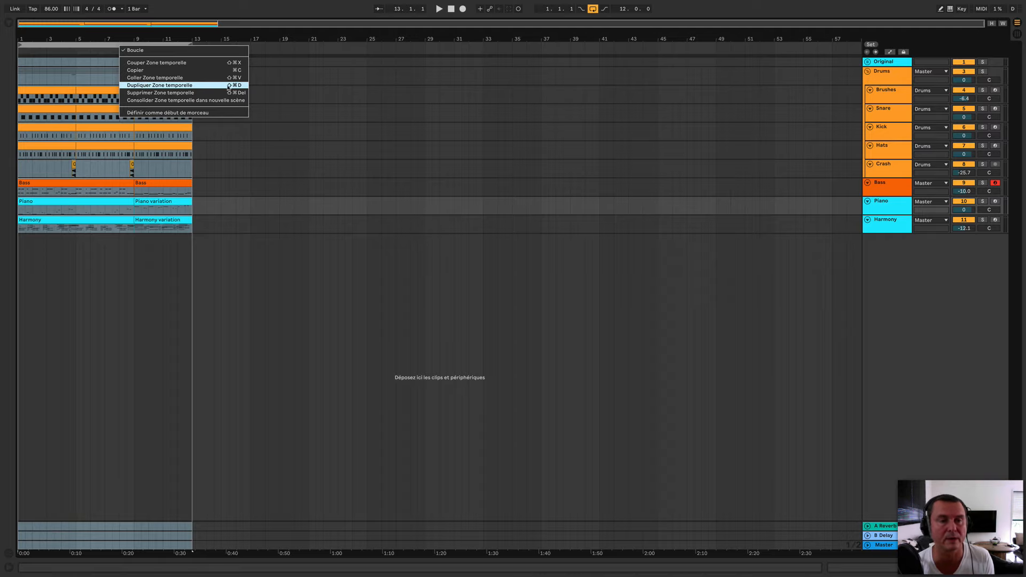
left_click(233, 86)
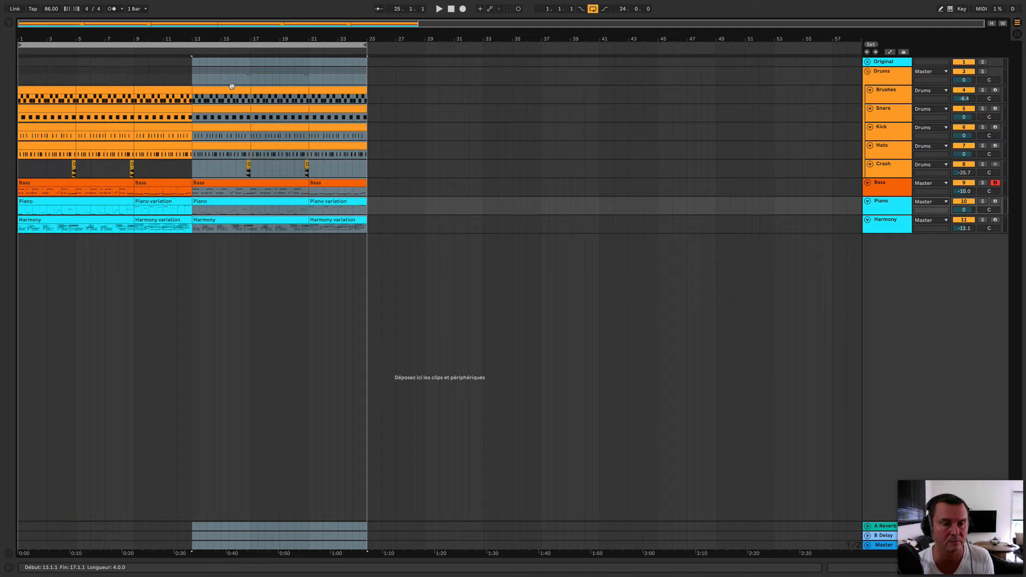
key("ctrl+d")
key("ctrl+d")
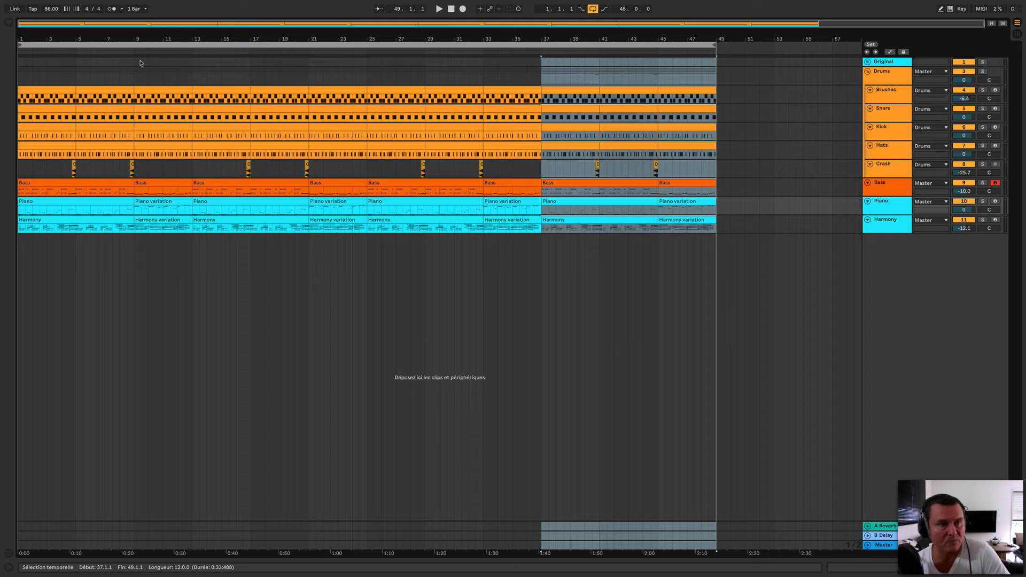
Move all the clips and the 48-bar loop region eight bars later so both start at bar 9.
left_click(123, 45)
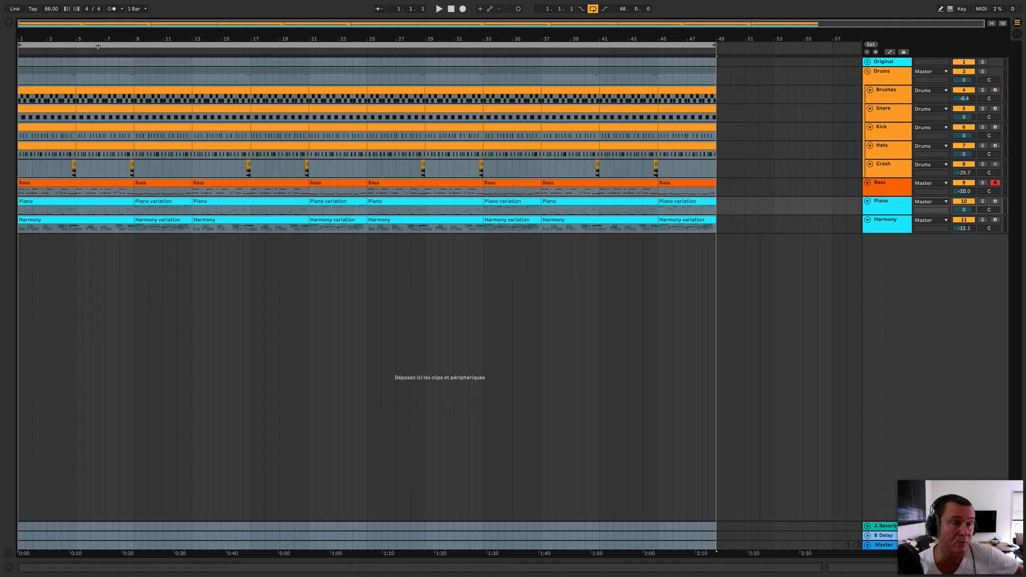
left_click_drag(98, 45, 200, 45)
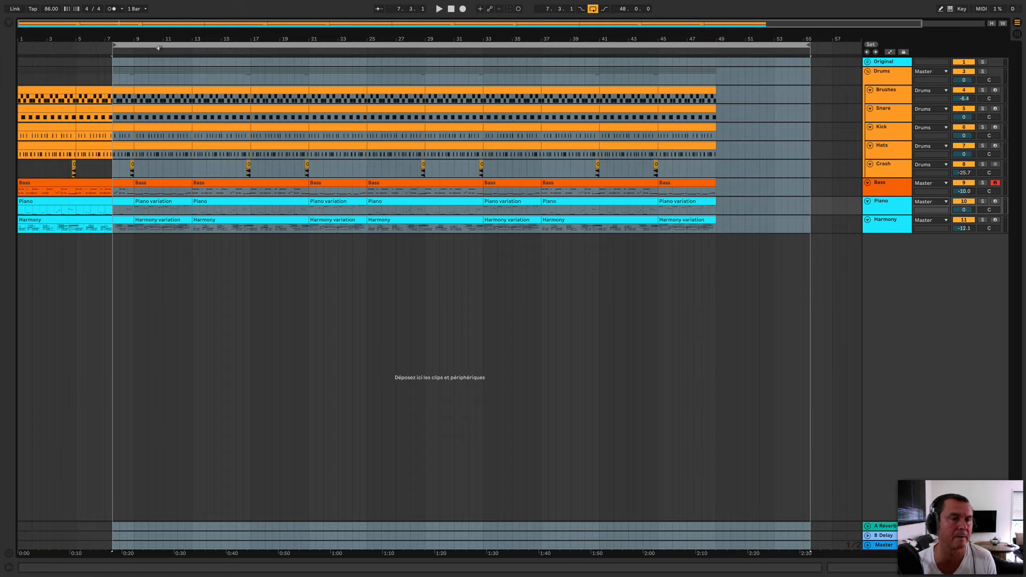
left_click_drag(160, 44, 167, 45)
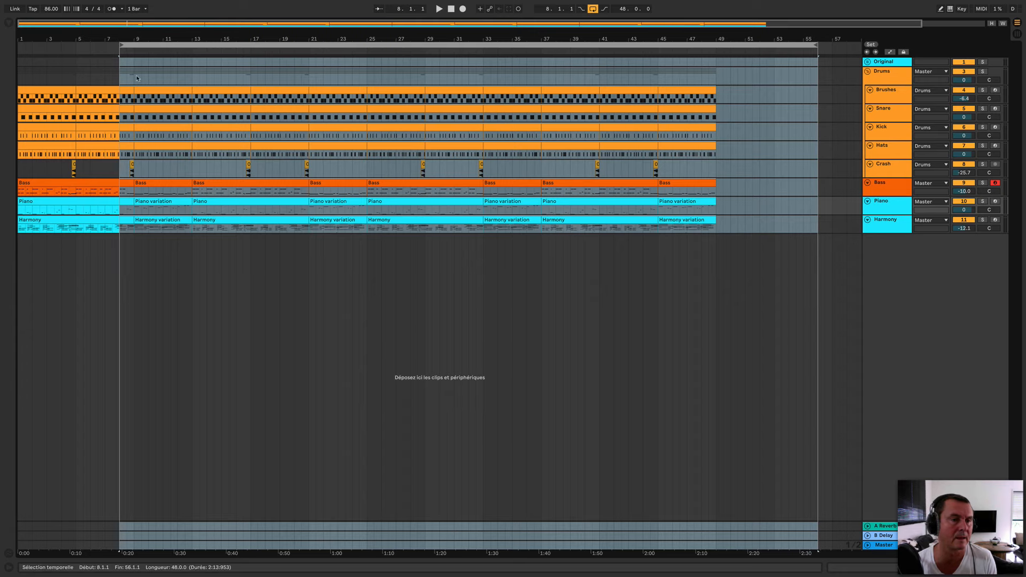
left_click(40, 91)
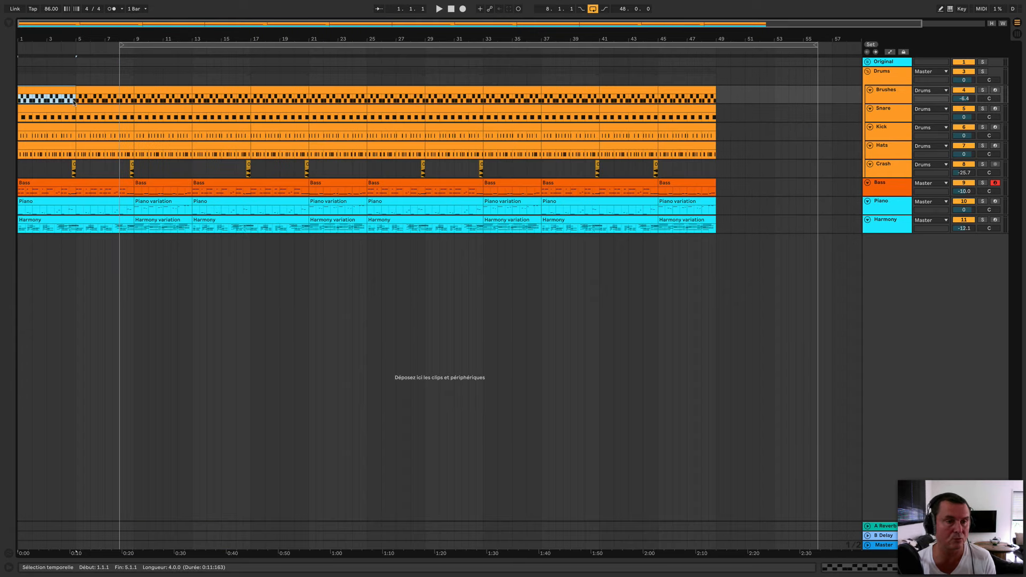
left_click(667, 221, "shift")
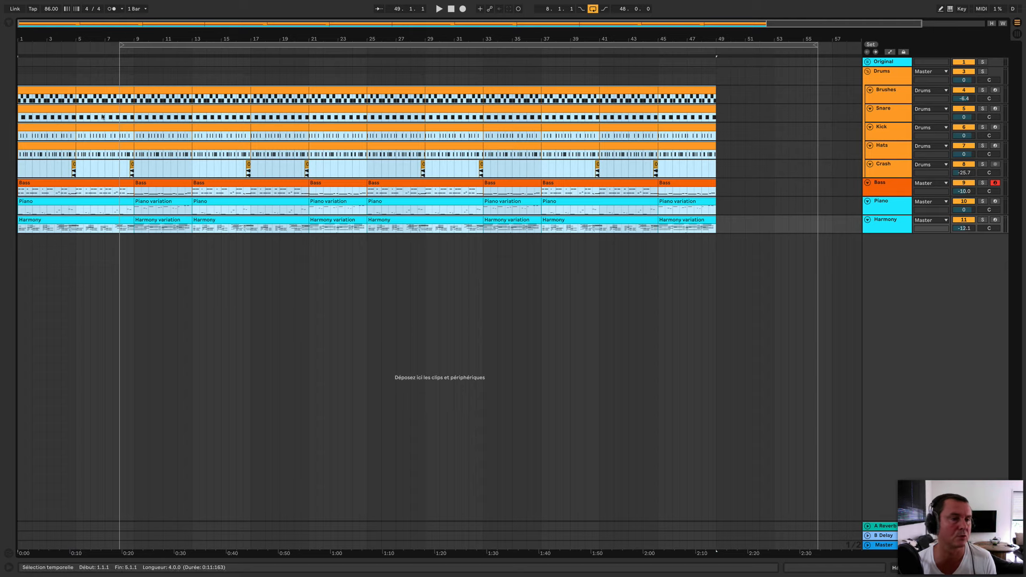
left_click_drag(33, 89, 151, 96)
left_click_drag(139, 46, 161, 47)
left_click(201, 293)
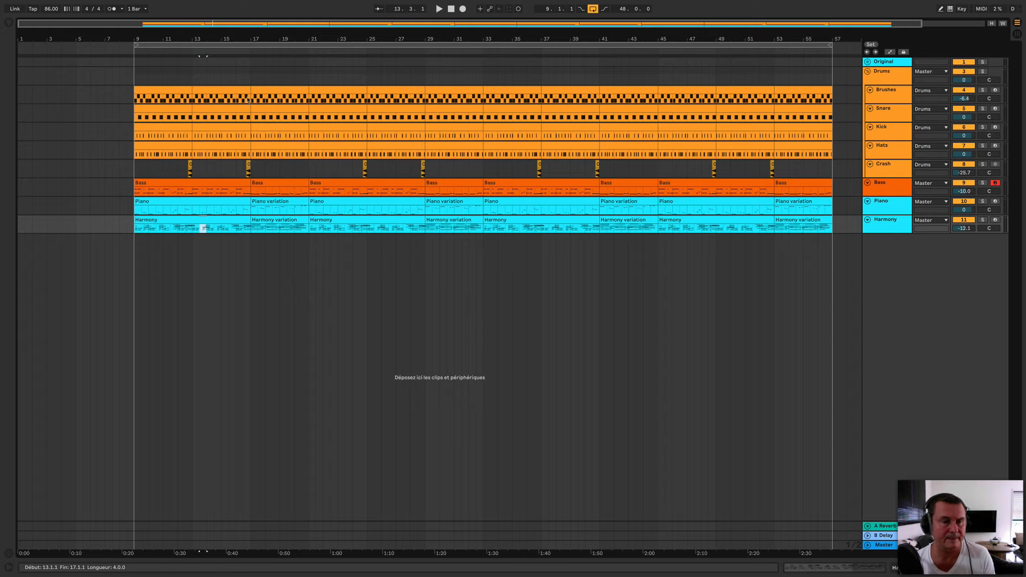
Copy the first eight-bar Piano and Harmony clips from bar 9 to bar 1 as an intro.
left_click(159, 202)
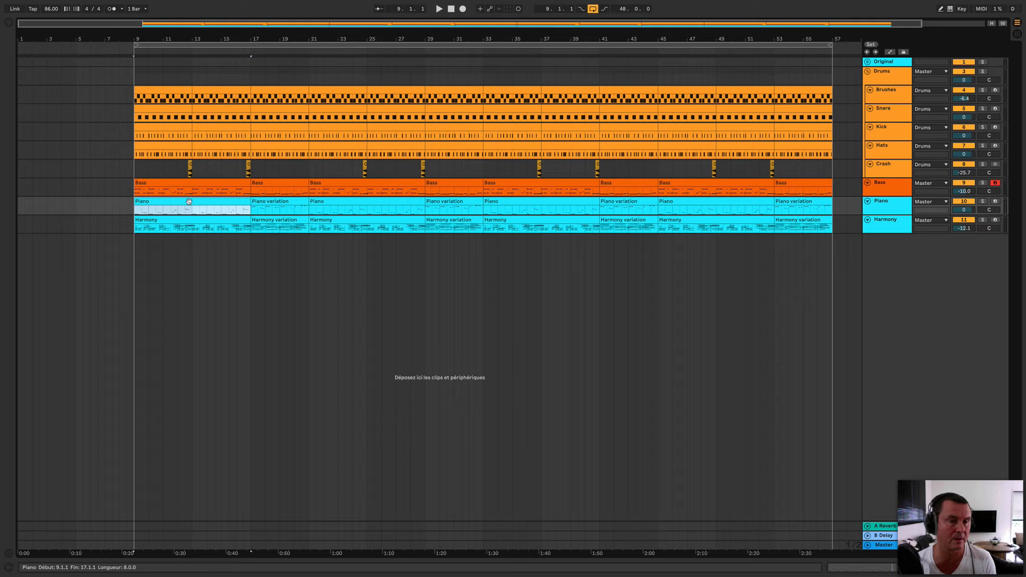
left_click_drag(187, 203, 70, 205)
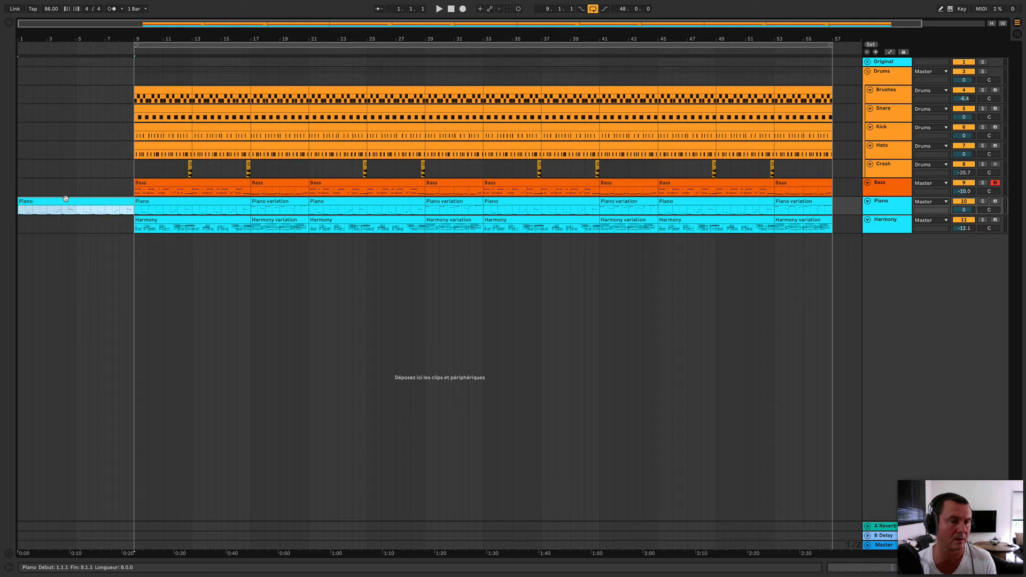
left_click_drag(155, 223, 38, 224)
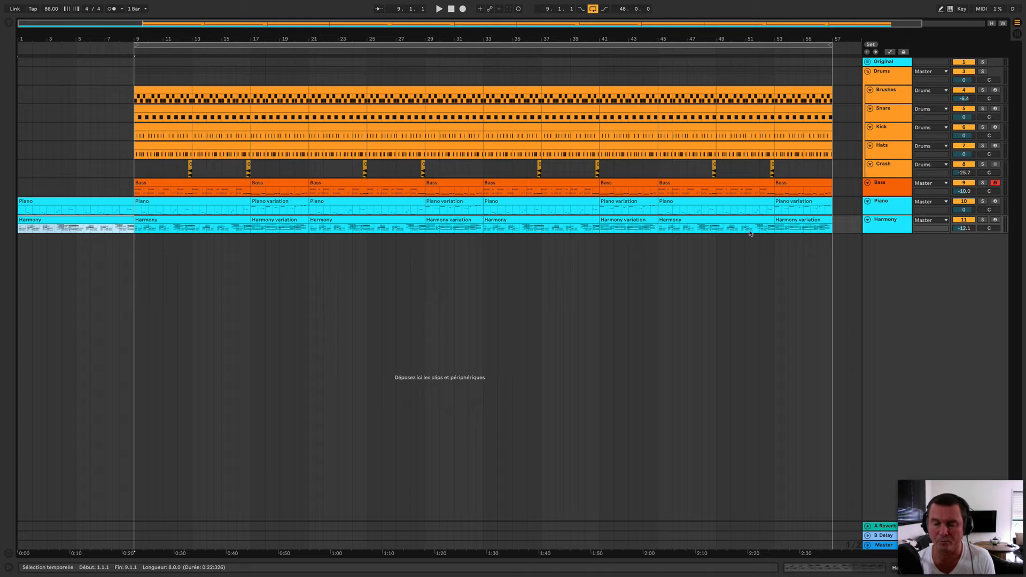
Deactivate the drum and Bass clips between bars 17 and 21, alongside the first Piano variation.
scroll(751, 321, "right", 3)
scroll(744, 312, "left", 2)
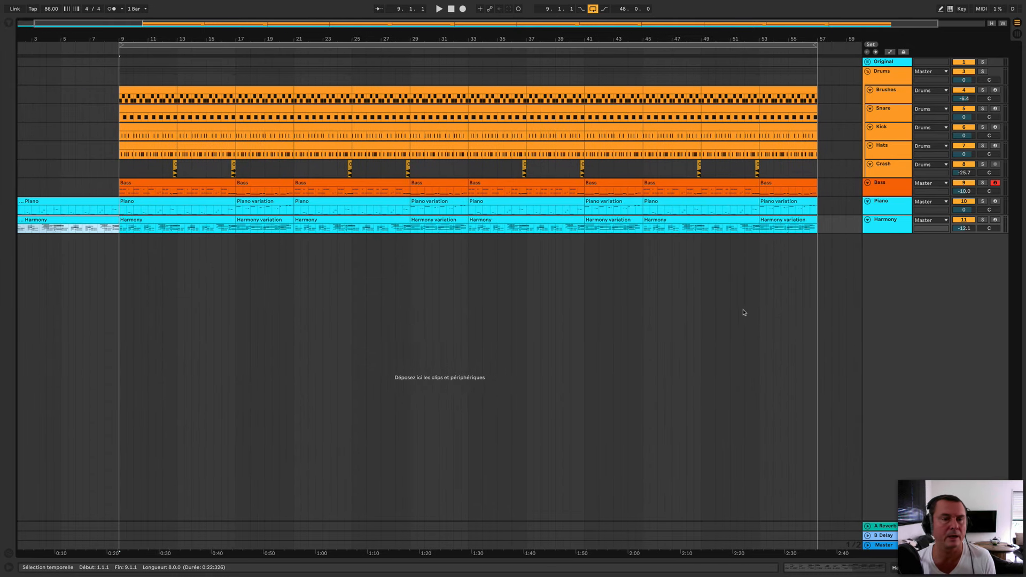
left_click(262, 89)
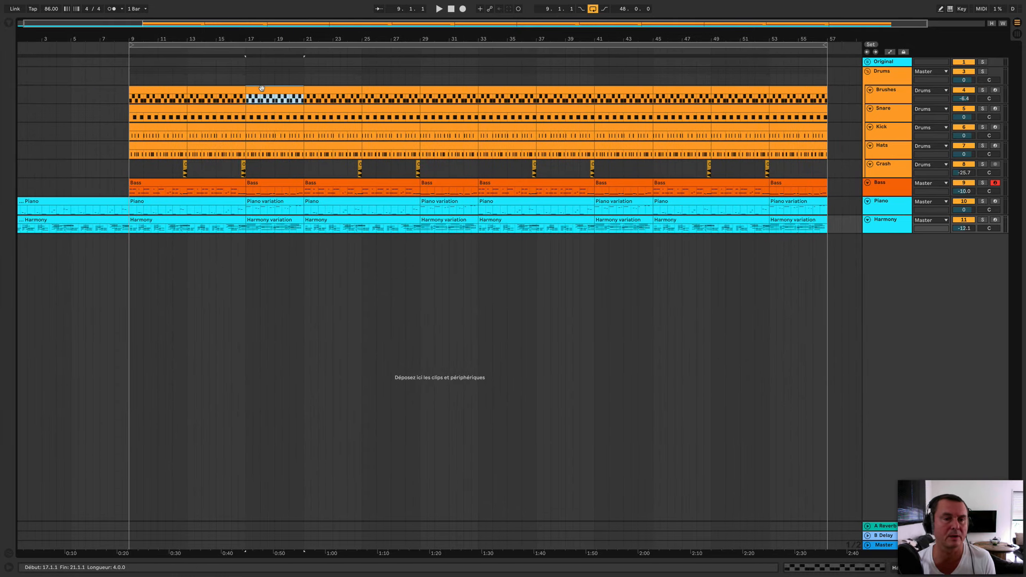
left_click(279, 183, "shift")
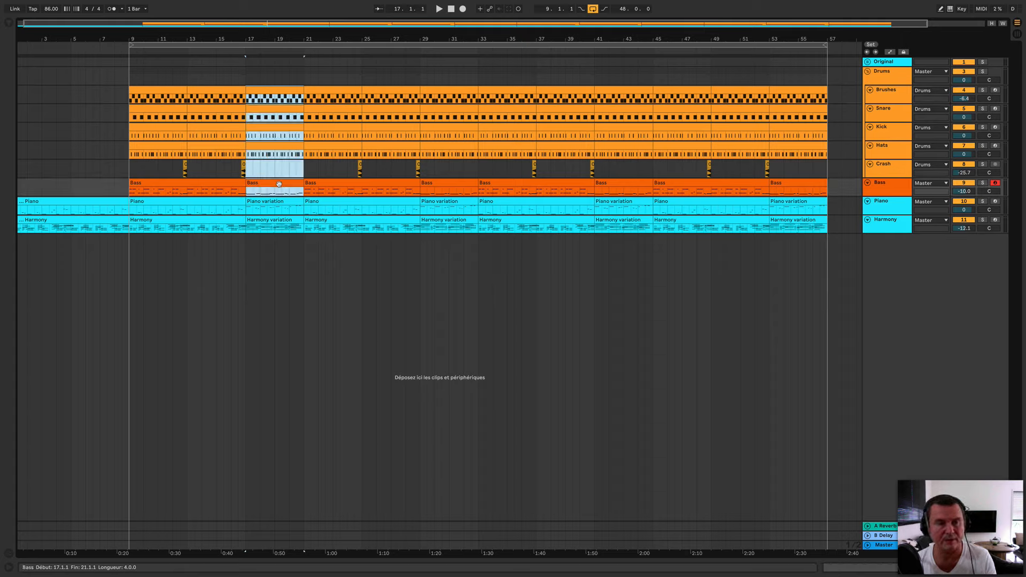
key("0")
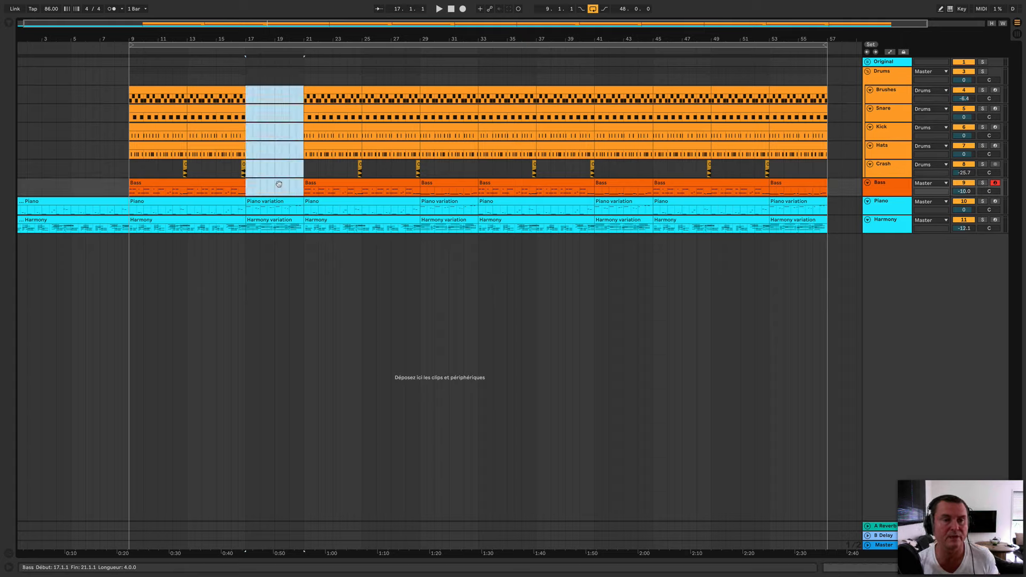
left_click(318, 278)
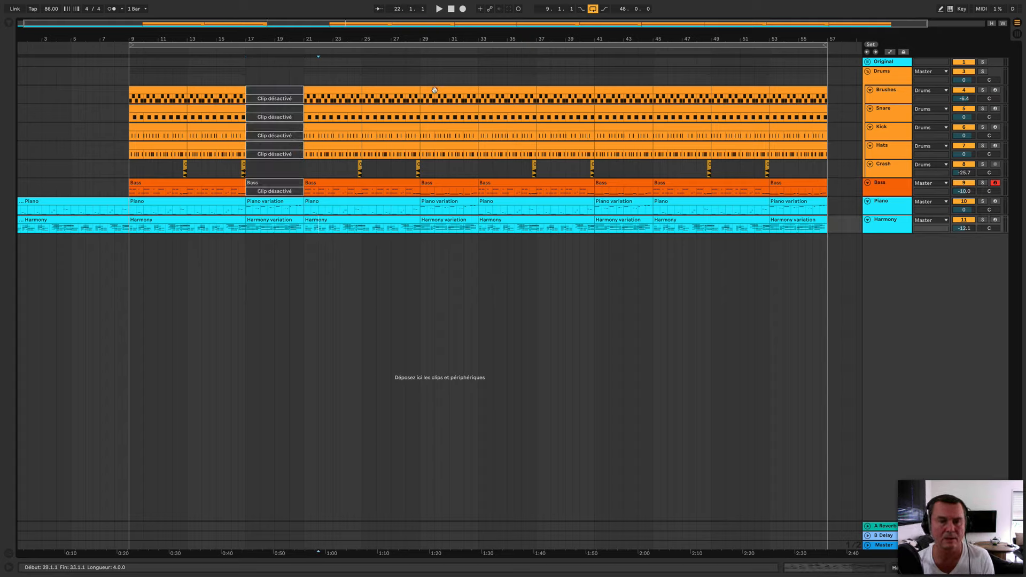
left_click(434, 90)
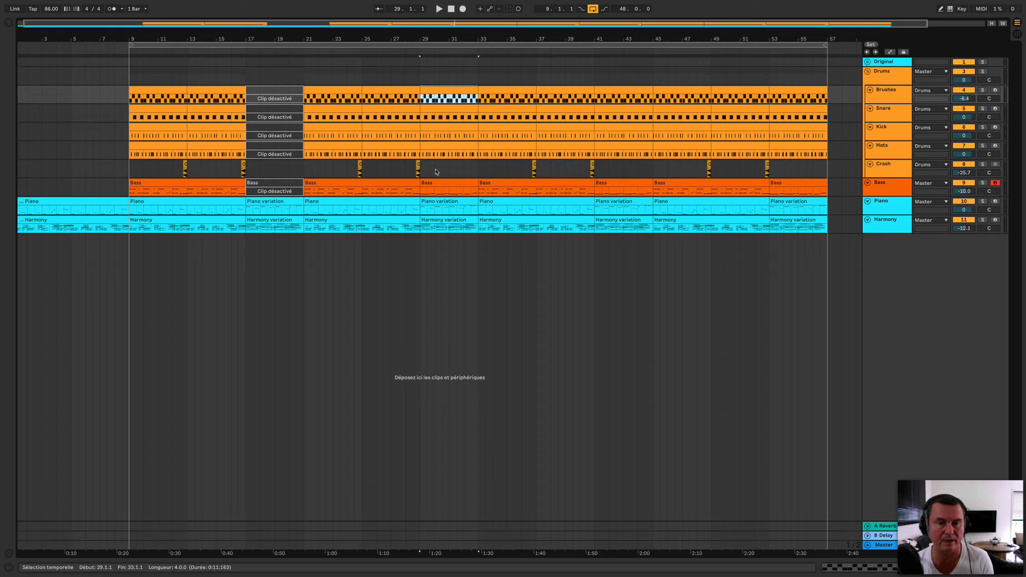
left_click(445, 202, "shift")
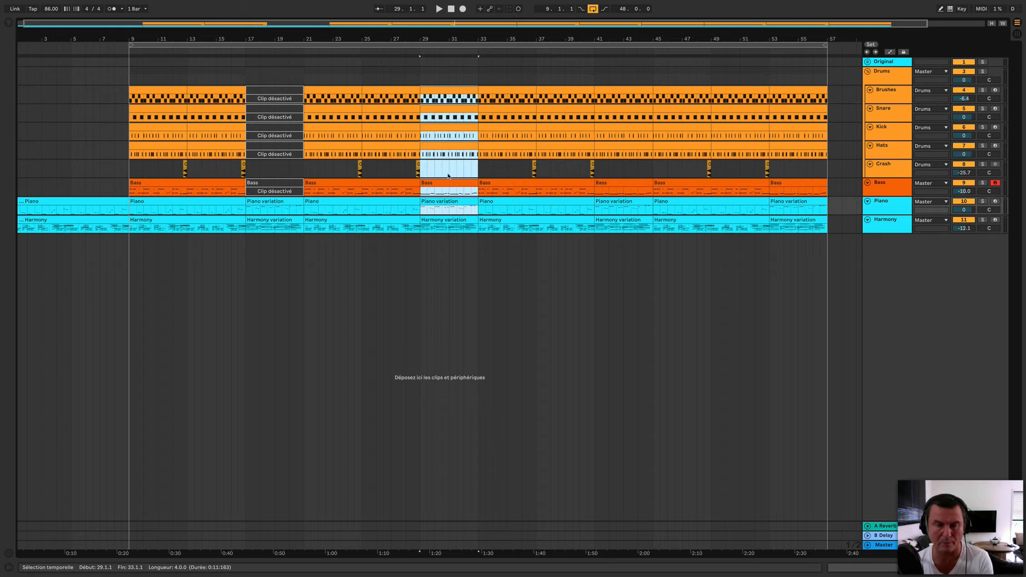
key("Delete")
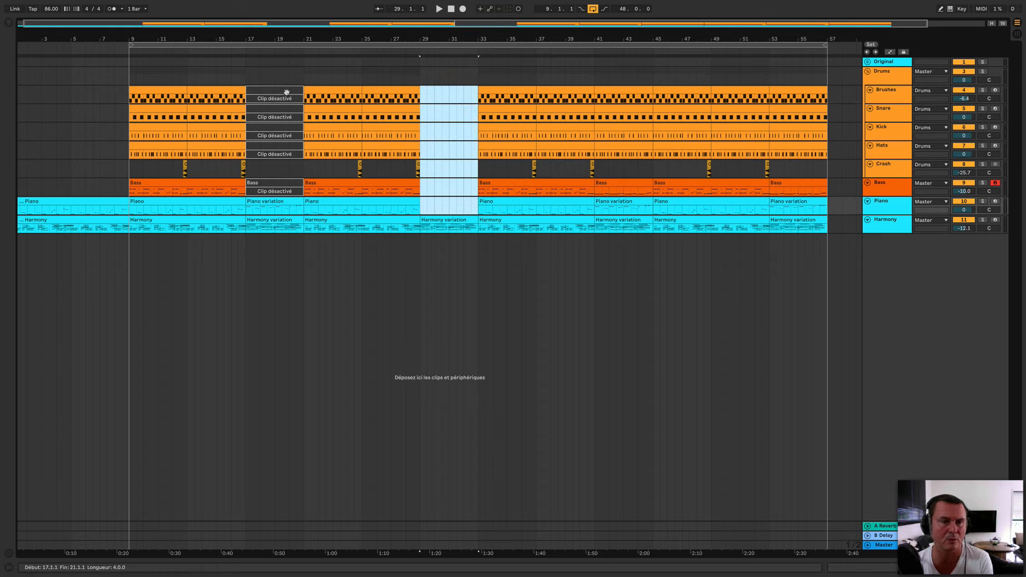
key("ctrl+z")
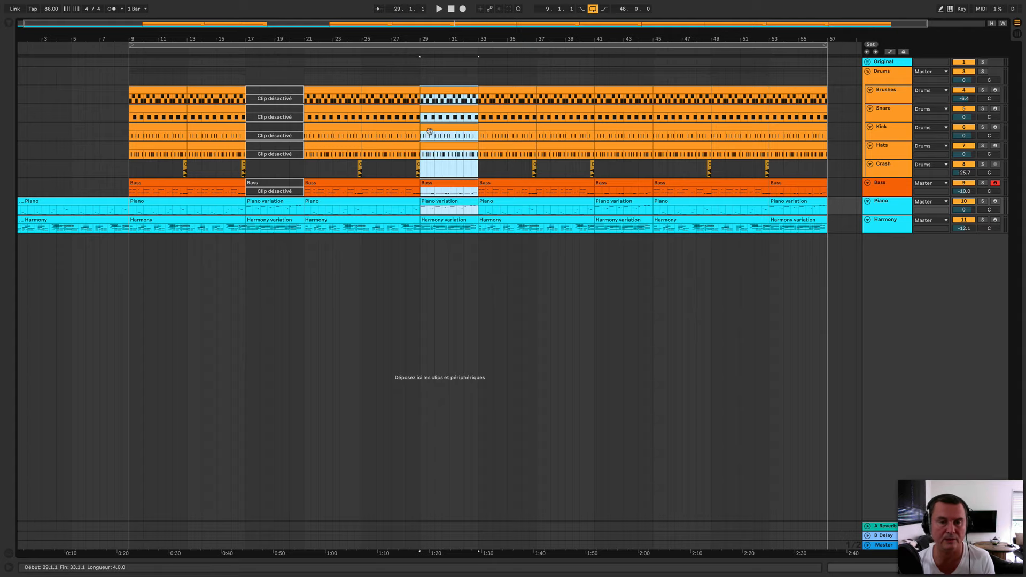
Deactivate the drum and Bass clips alongside the second and third Piano variations, at bars 29–33 and 41–45.
left_click(444, 184)
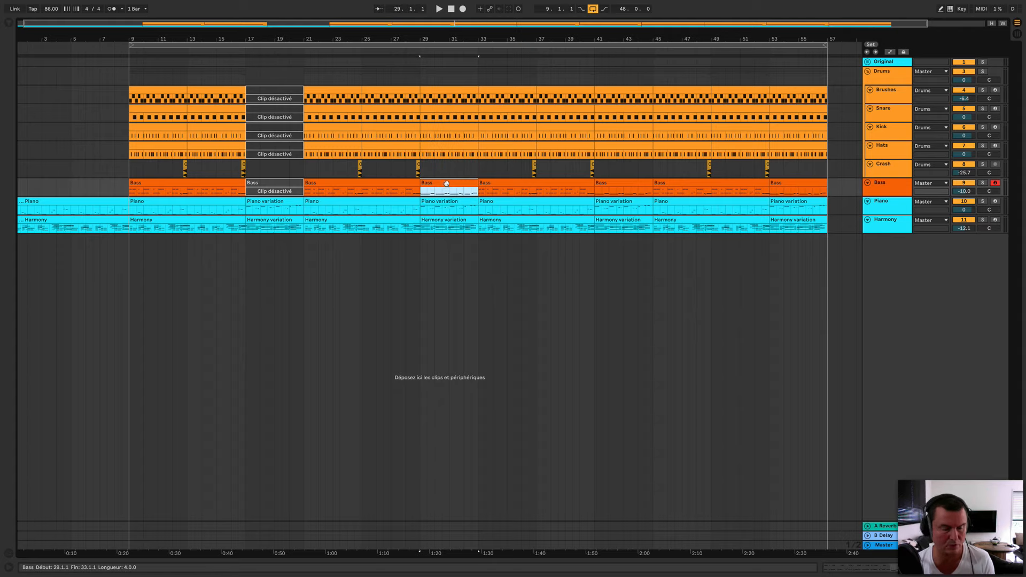
left_click(443, 91, "shift")
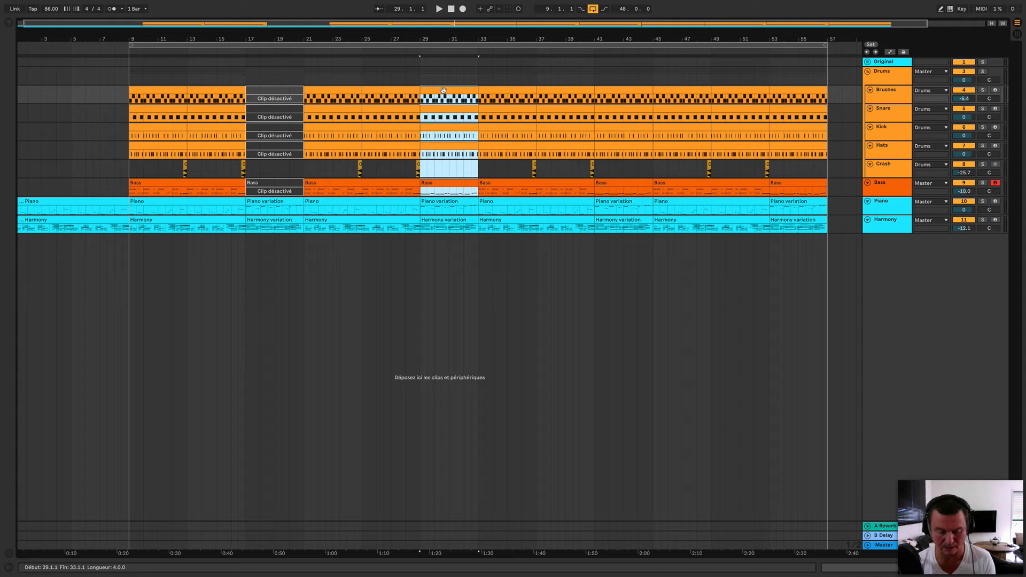
key("0")
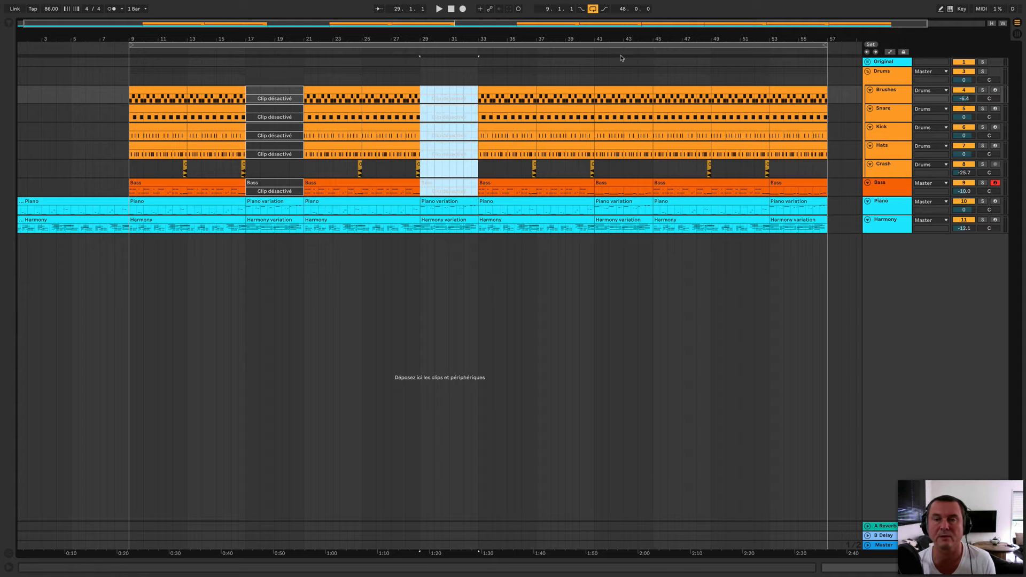
left_click(615, 89)
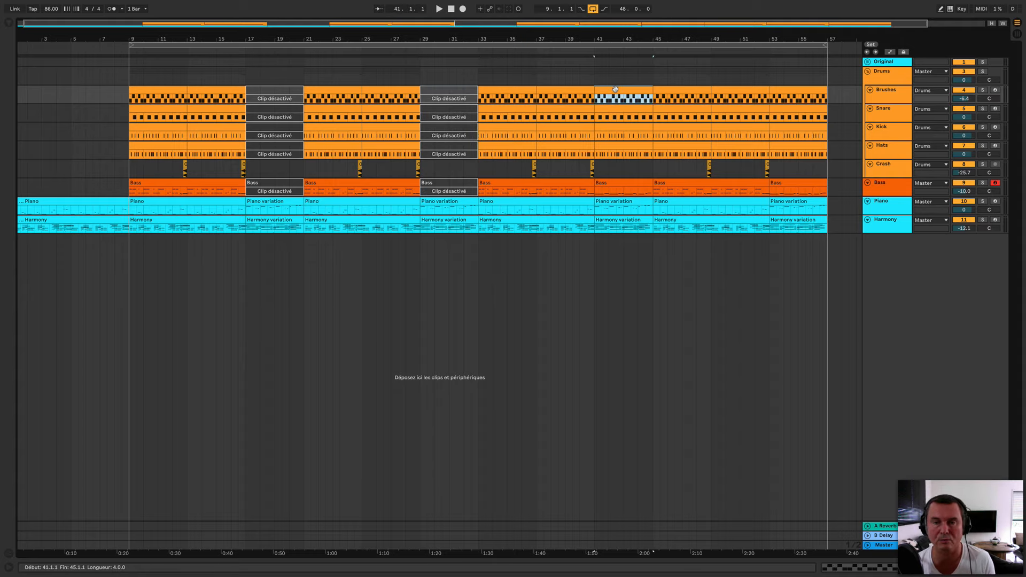
left_click(627, 183, "shift")
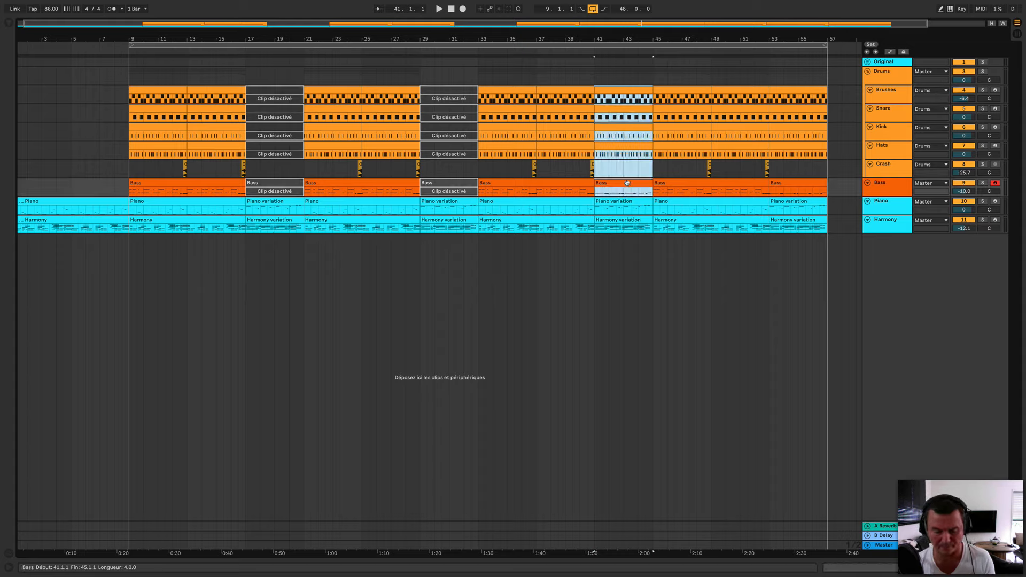
key("Delete")
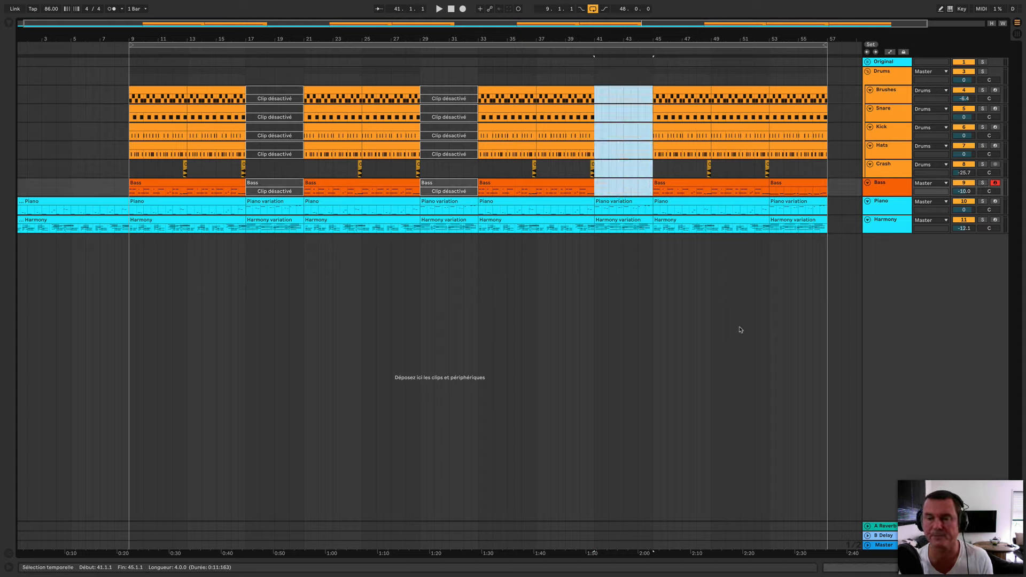
key("ctrl+z")
Delete the drum, Bass, Piano and Harmony clips of the final variation section between bars 53 and 57.
left_click(787, 90)
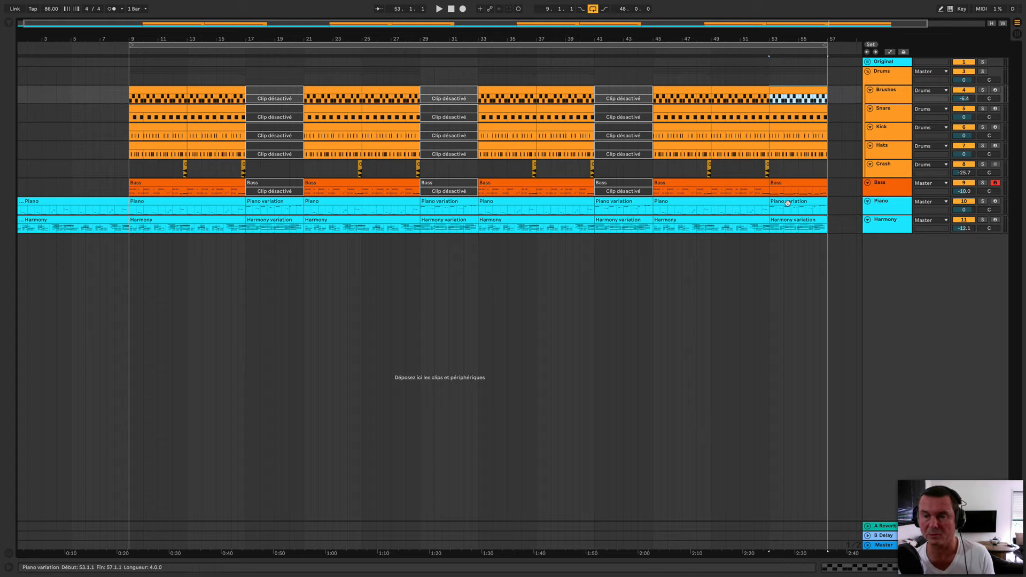
left_click(787, 219, "shift")
key("Delete")
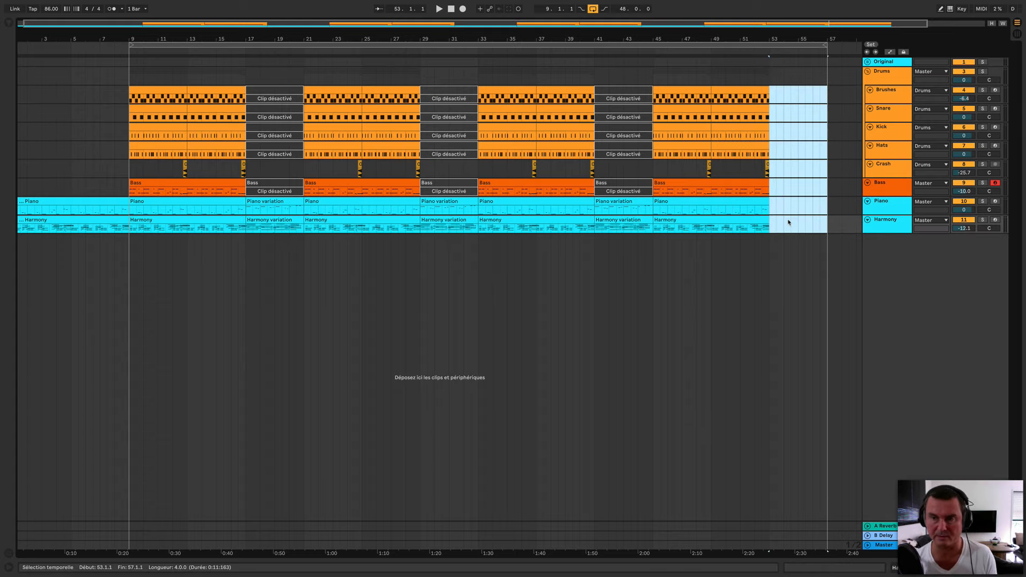
Duplicate the eight-bar section of all drum, Bass, Piano and Harmony clips from bar 45 to bar 53.
left_click(732, 90)
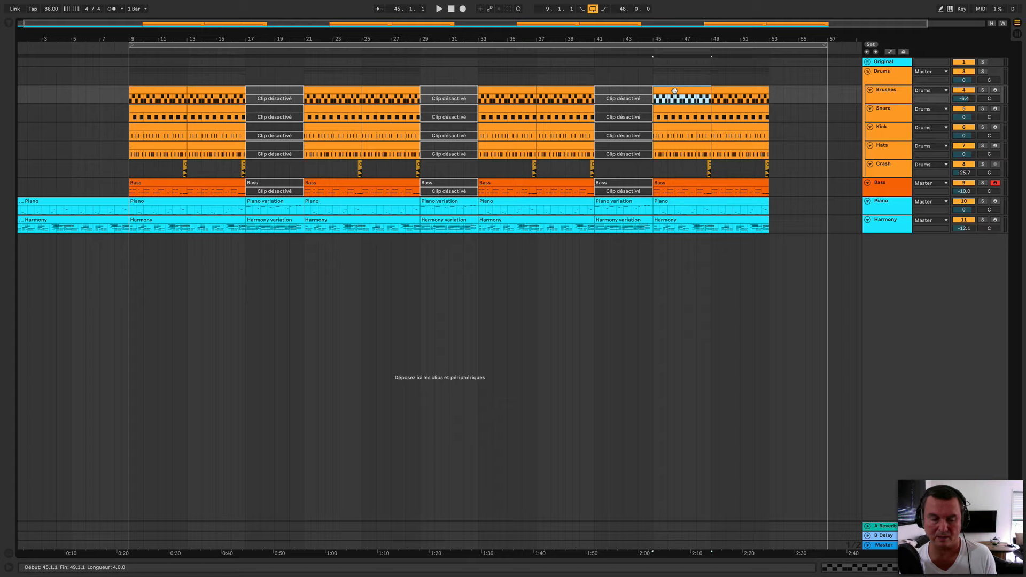
left_click(732, 220, "shift")
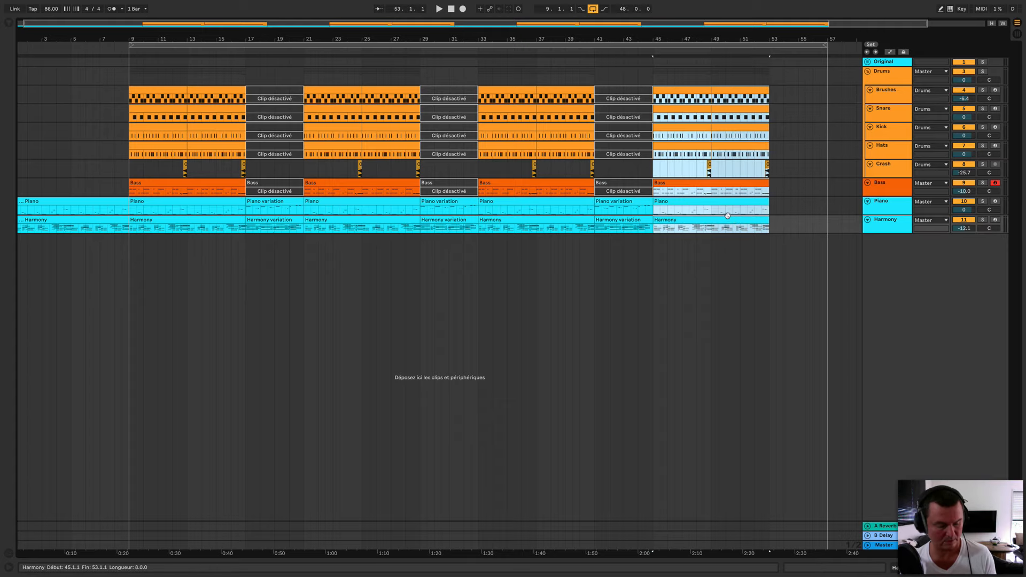
left_click_drag(674, 96, 790, 99)
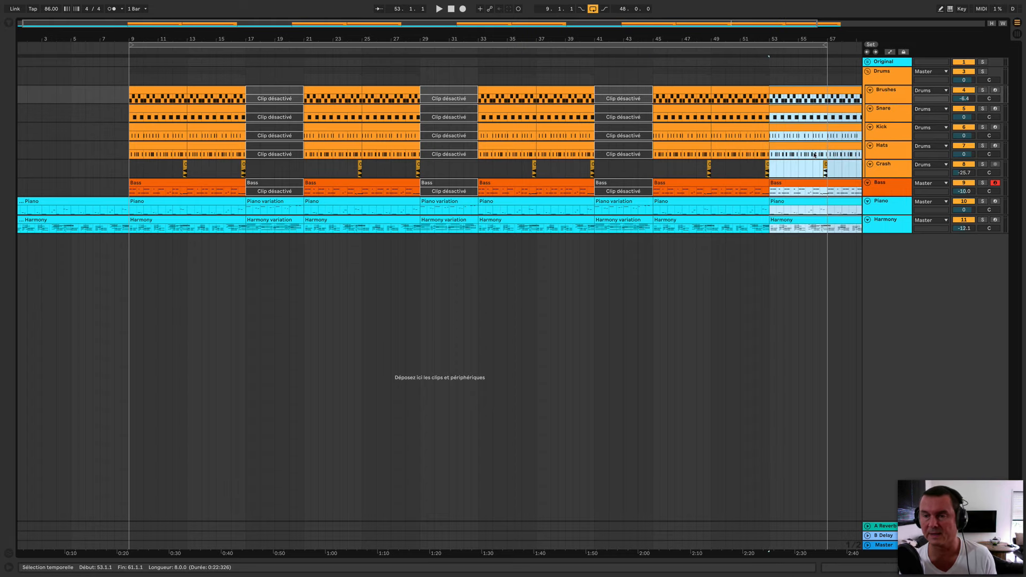
Split the last Harmony, Piano and Bass clips at bar 57.
scroll(814, 154, "right", 2)
left_click(788, 231)
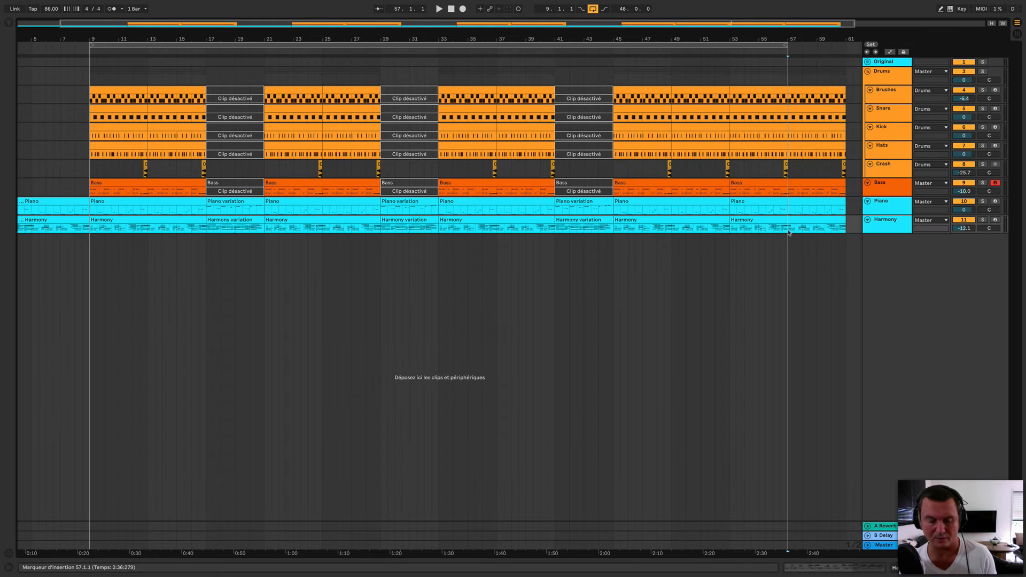
key("super+e")
left_click(789, 212)
key("super+e")
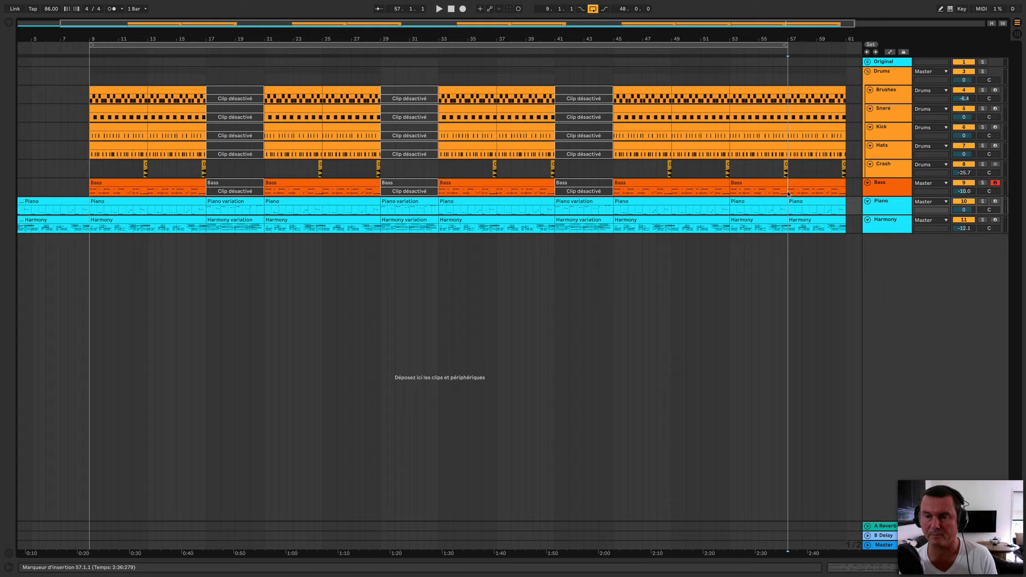
left_click(789, 193)
key("super+e")
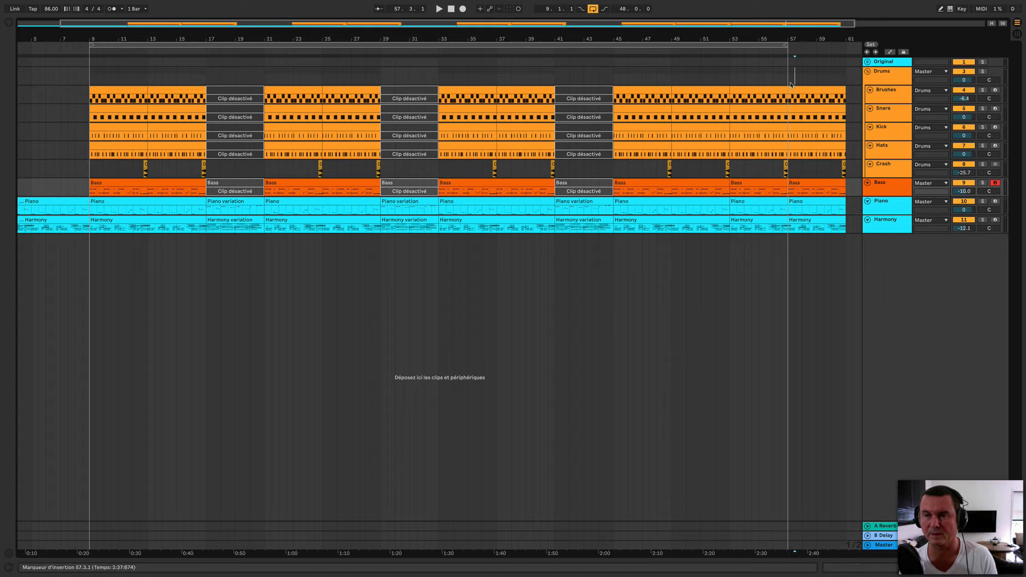
Delete all material between bars 57 and 61, plus the last Crash hit just before bar 57.
mouse_move(796, 77)
left_mouse_down()
mouse_move(843, 243)
mouse_move(789, 84)
left_mouse_up()
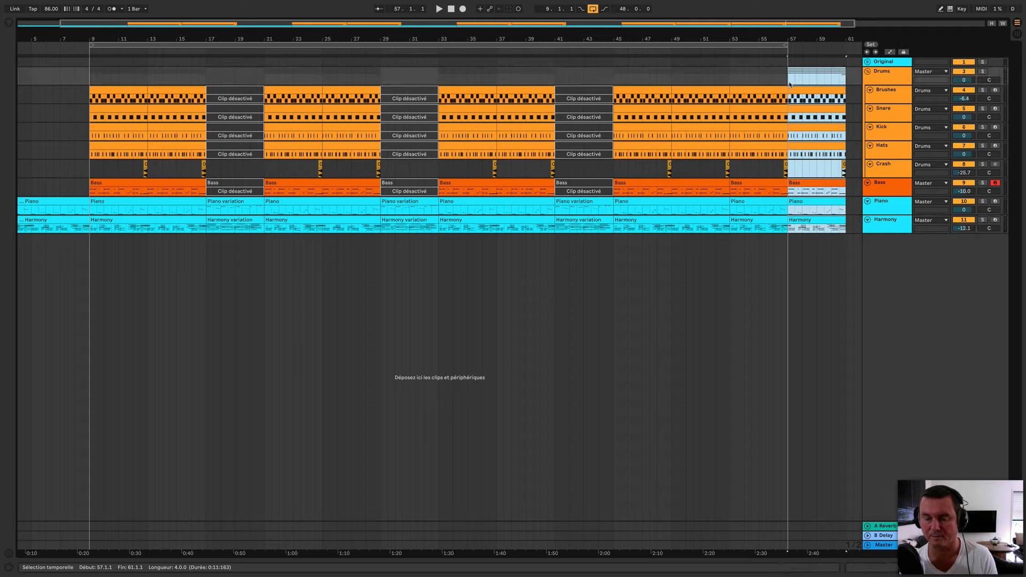
key("Delete")
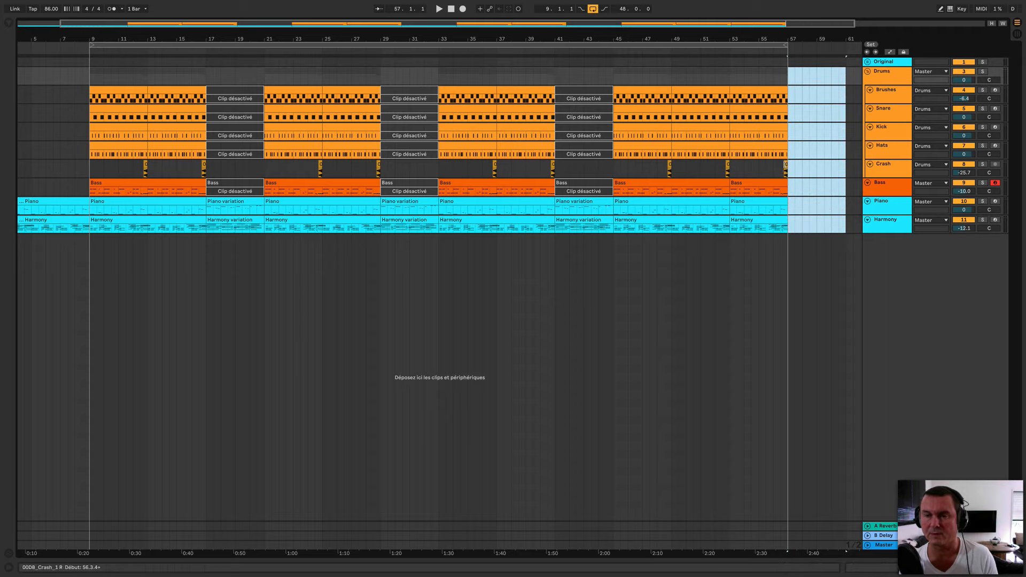
left_click(785, 164)
key("Delete")
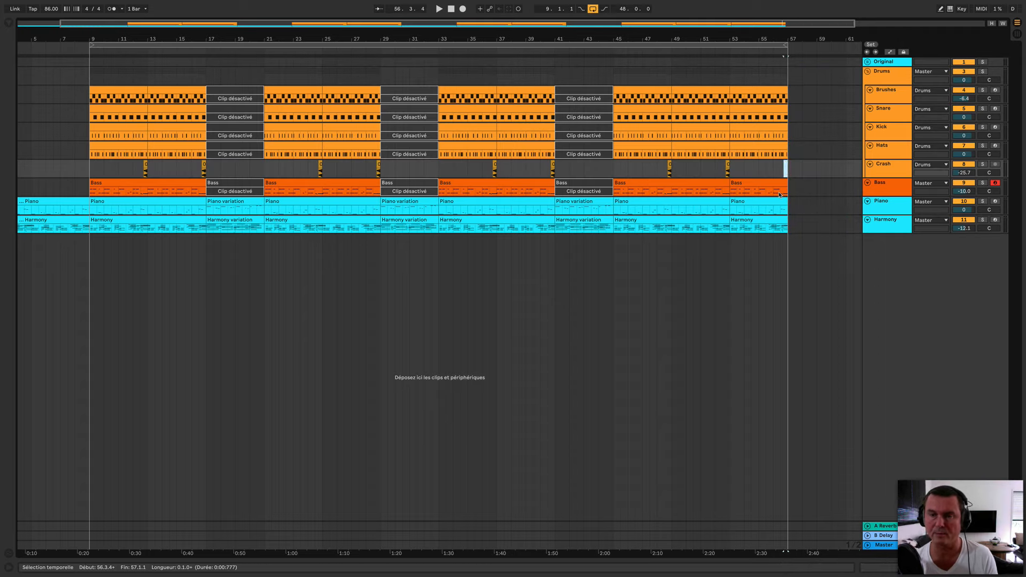
Extend the loop region's start back to bar 1 so it spans the whole 56-bar arrangement.
double_click(552, 46)
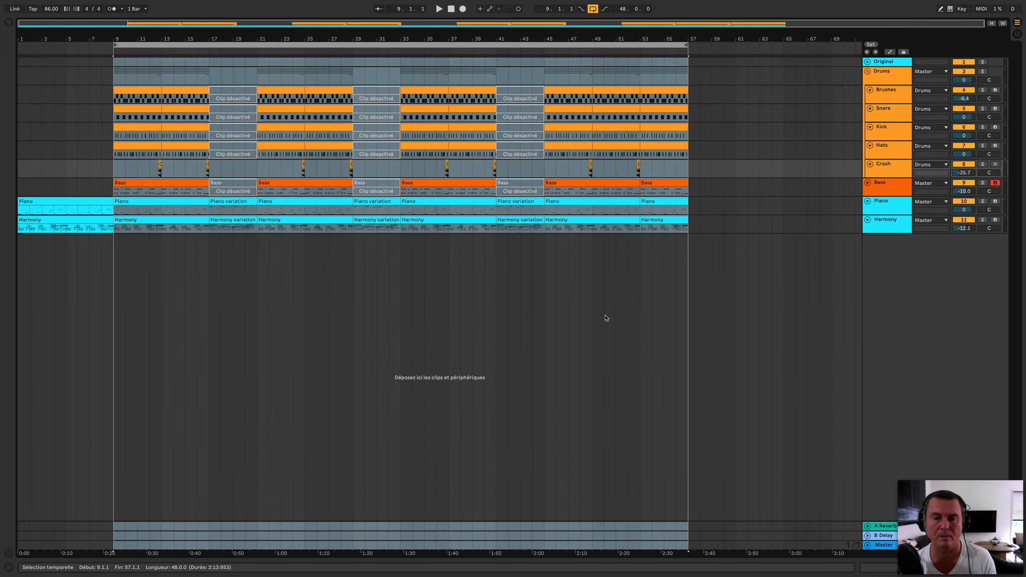
left_click(587, 295)
left_click_drag(113, 46, 19, 54)
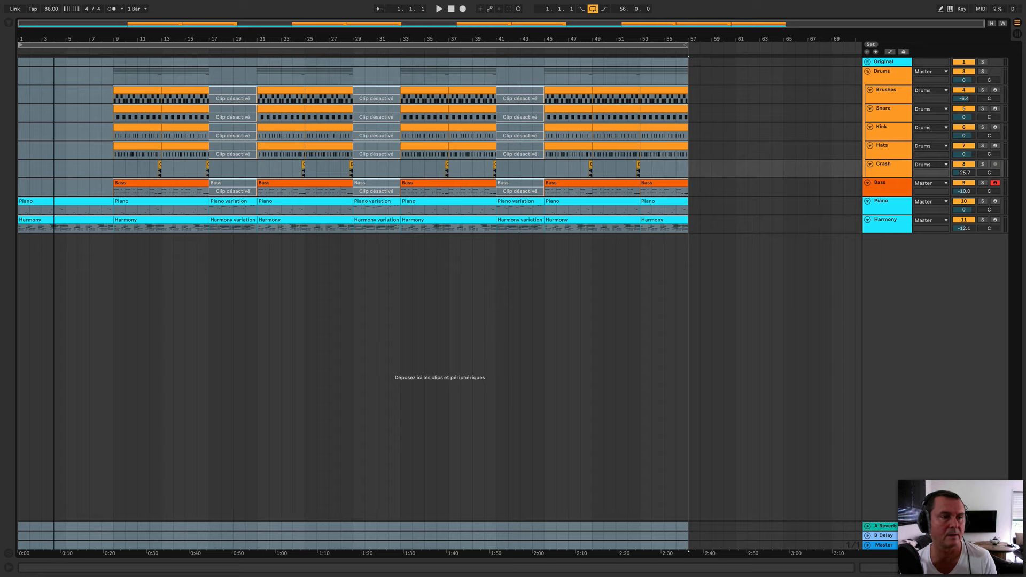
key("z")
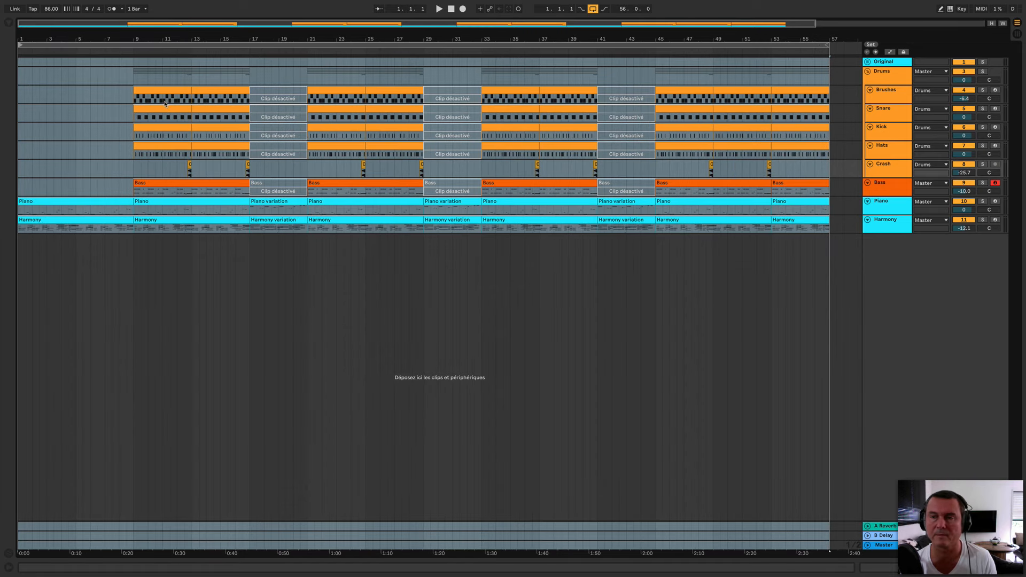
left_click(830, 366)
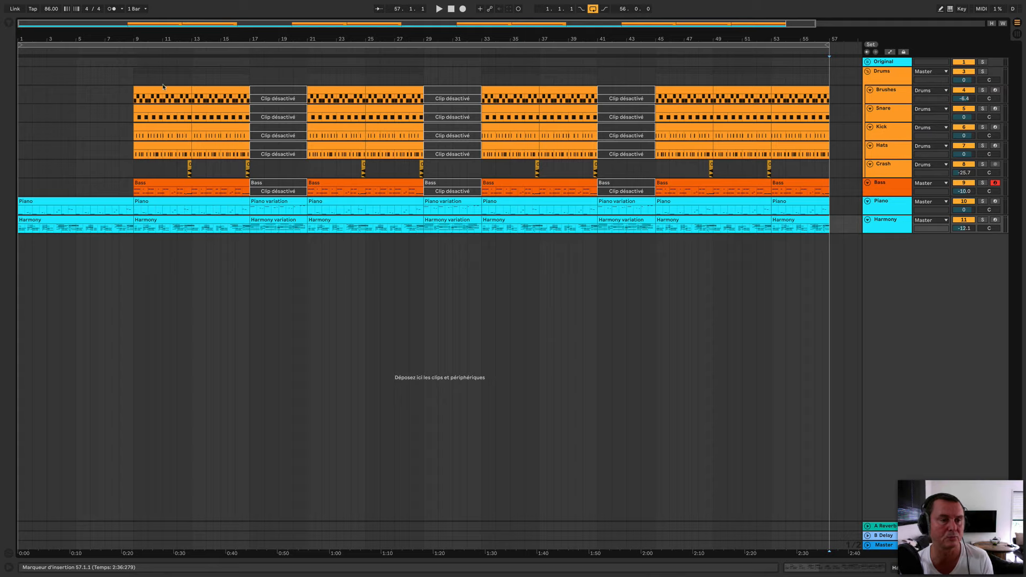
Play back the arrangement from bar 1, jump ahead to the entry of the drums near bar 9, and stop.
key("space")
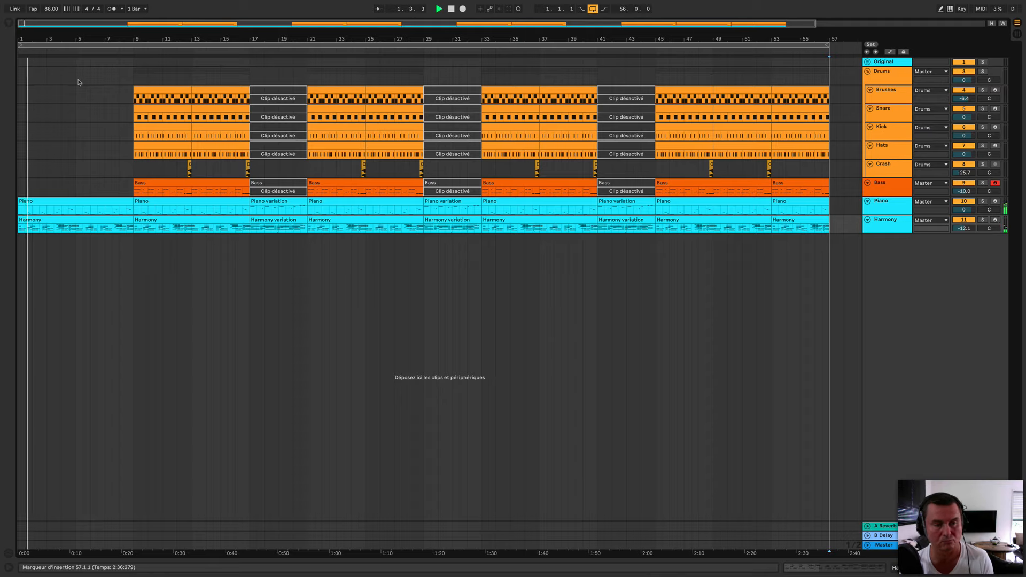
left_click(130, 49)
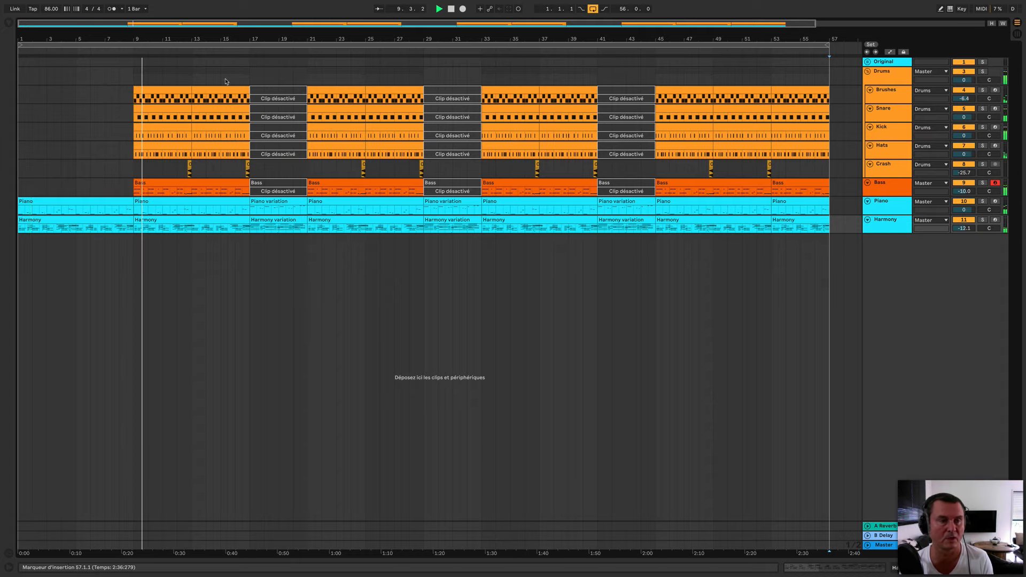
key("space")
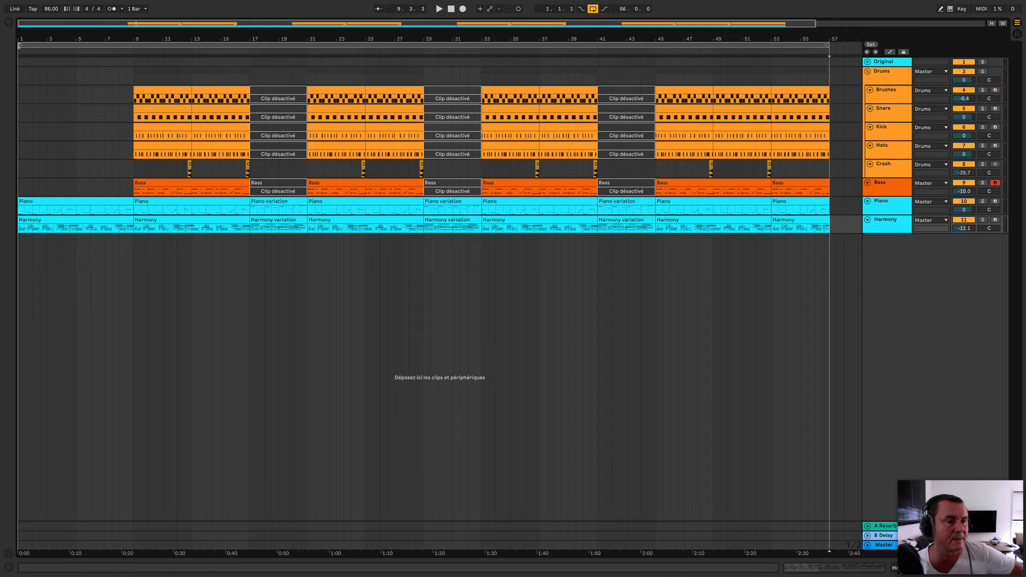
Add a locator at bar 1 and name it Intro.
right_click(20, 46)
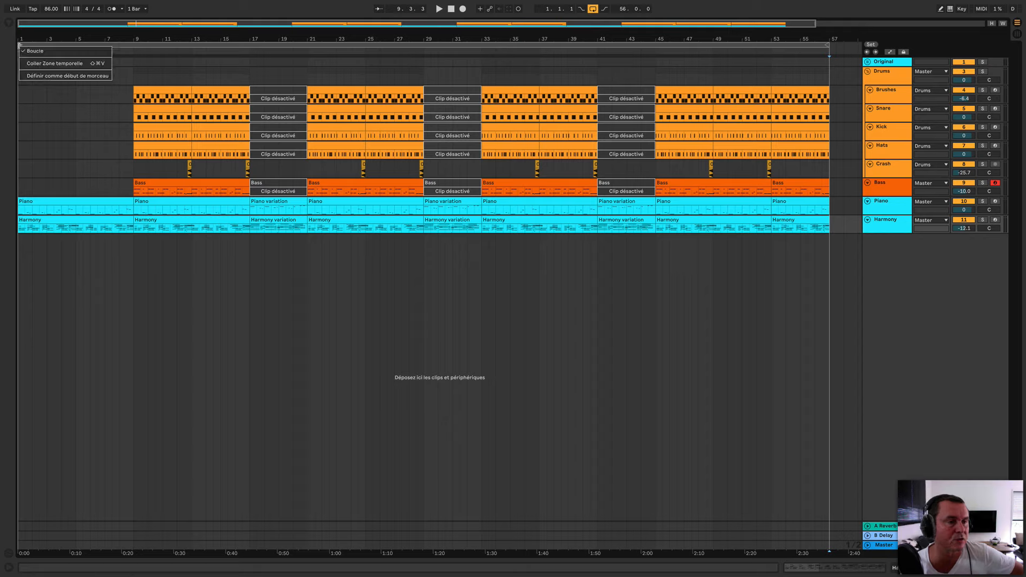
left_click(22, 95)
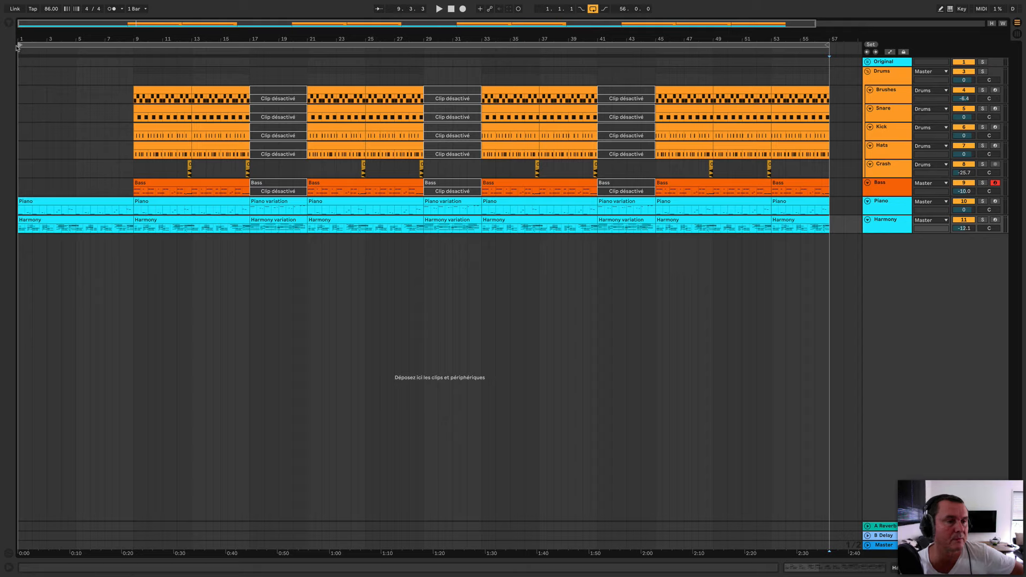
right_click(18, 51)
left_click(25, 55)
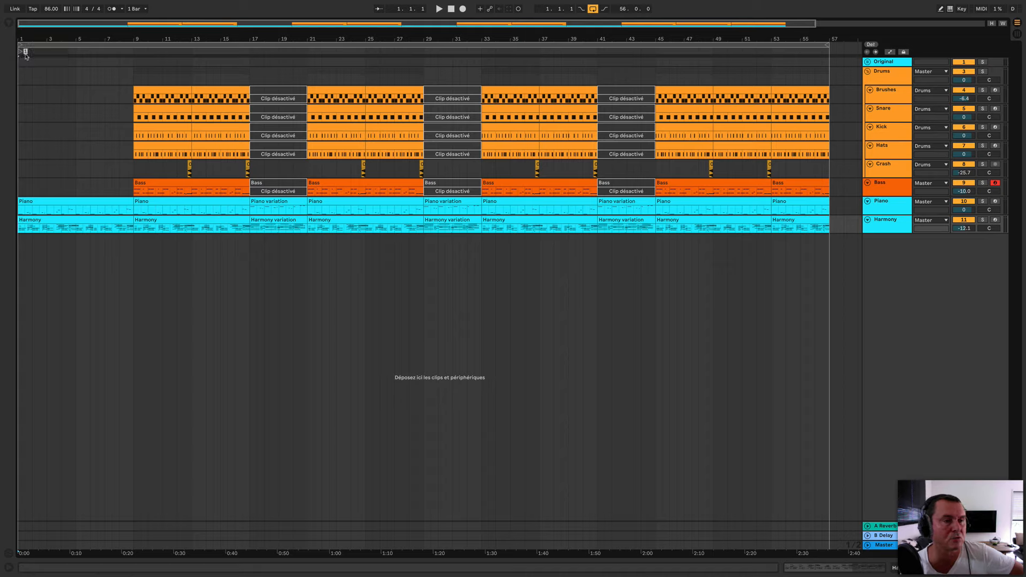
type("Intro")
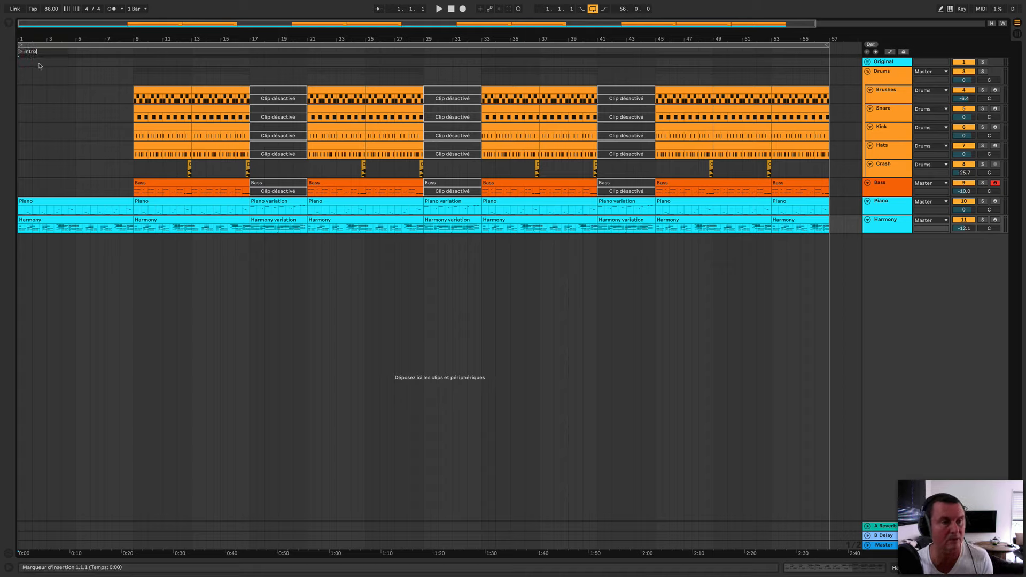
key("Return")
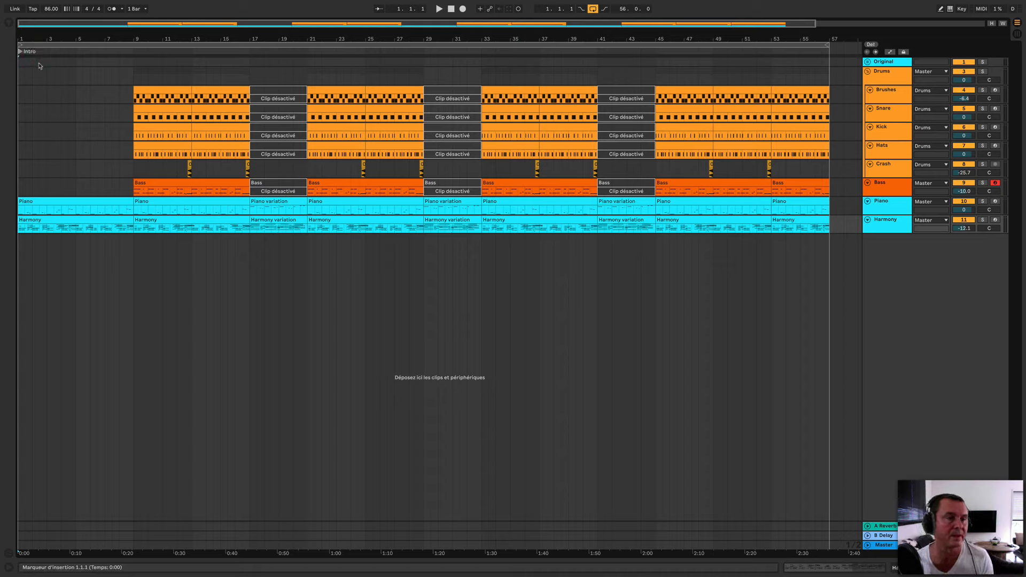
Add a locator at bar 9, where the drums and bass enter, and name it Principal.
right_click(130, 50)
left_click(151, 78)
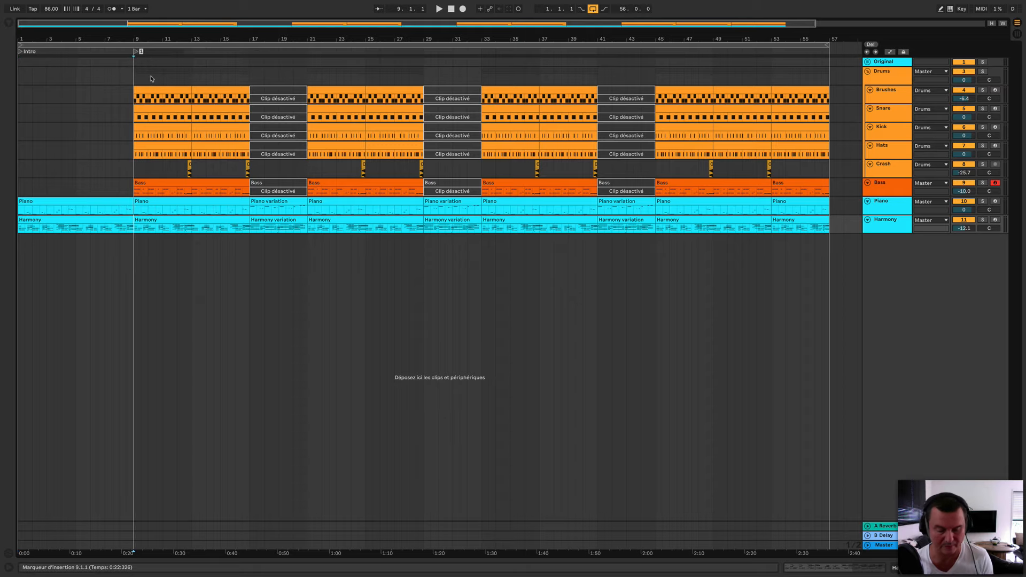
type("Principal")
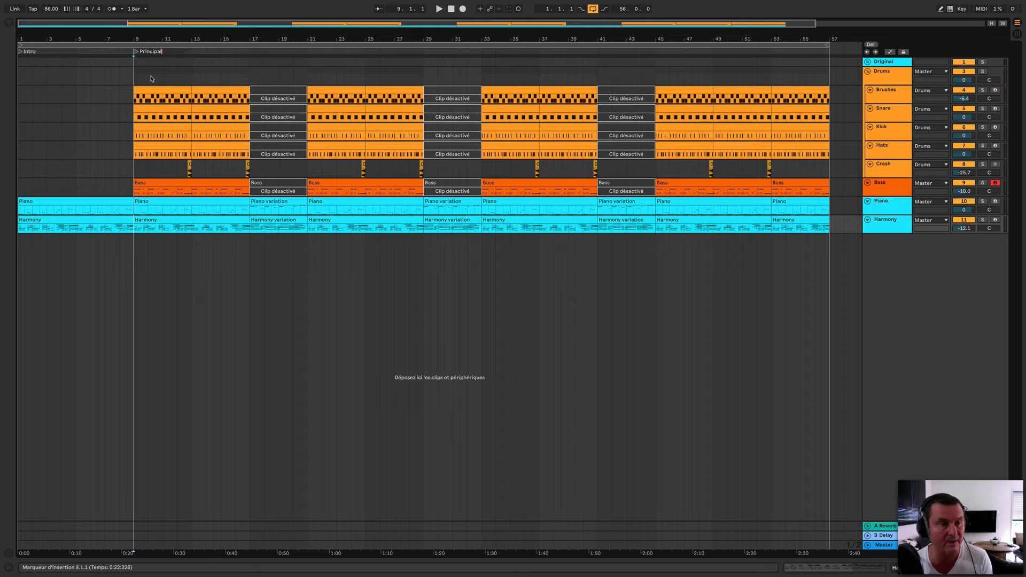
key("Return")
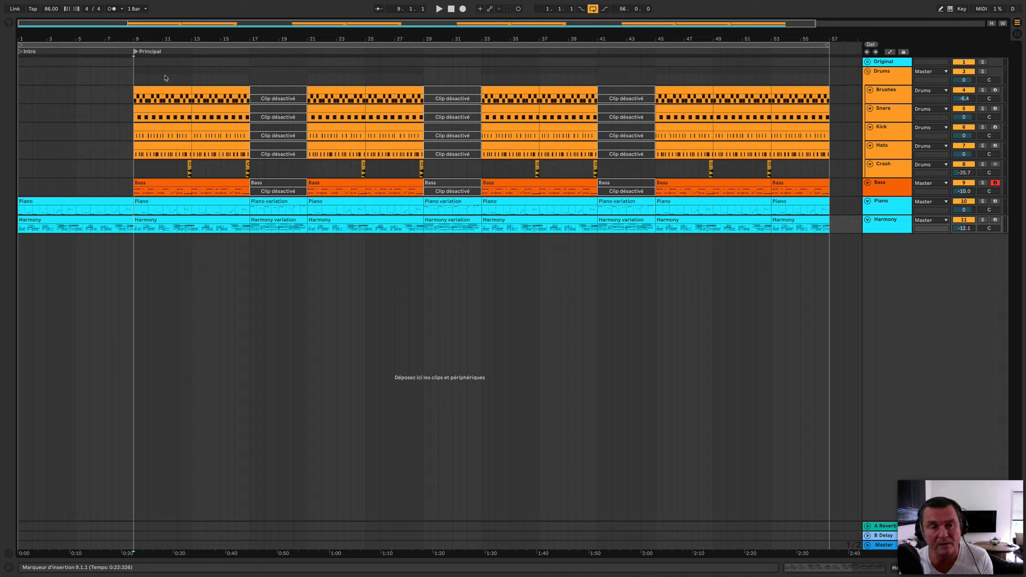
Add a locator at bar 17, at the start of the first Piano variation, and name it Pont.
right_click(249, 51)
left_click(262, 78)
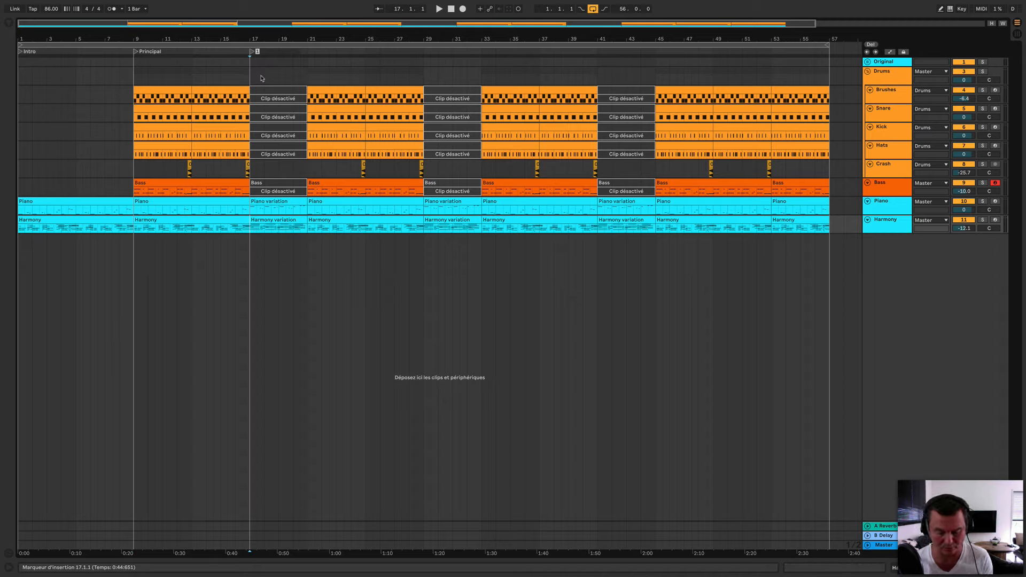
type("Pont")
key("Return")
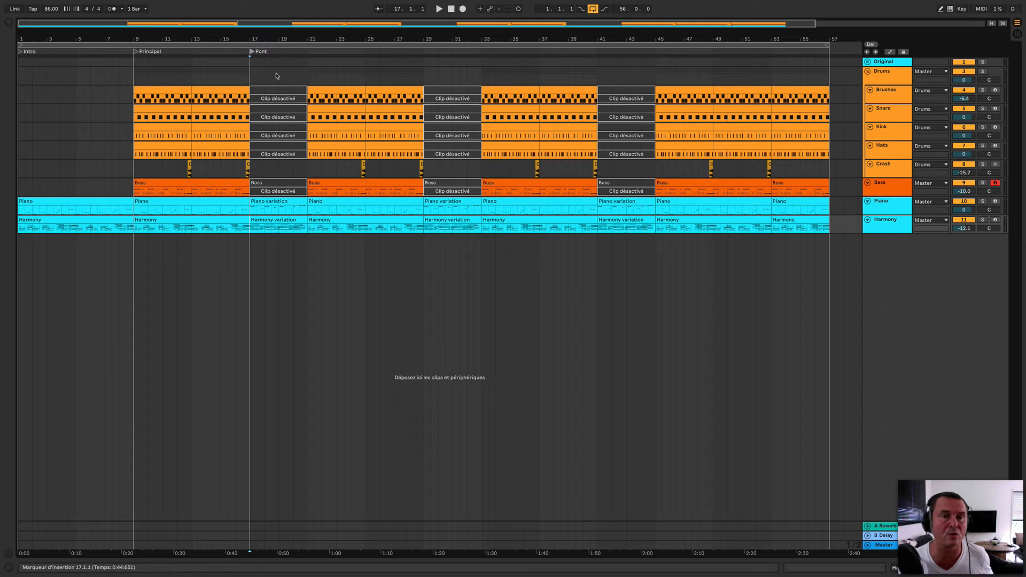
Add a locator at bar 21, where the drums and bass return, and name it Principal.
right_click(306, 51)
left_click(322, 78)
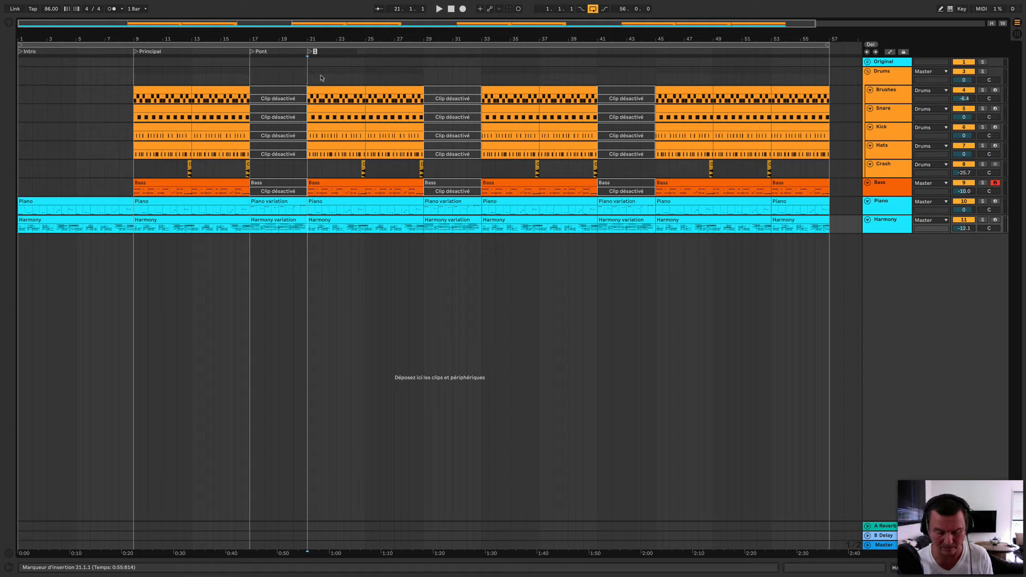
type("rincipal")
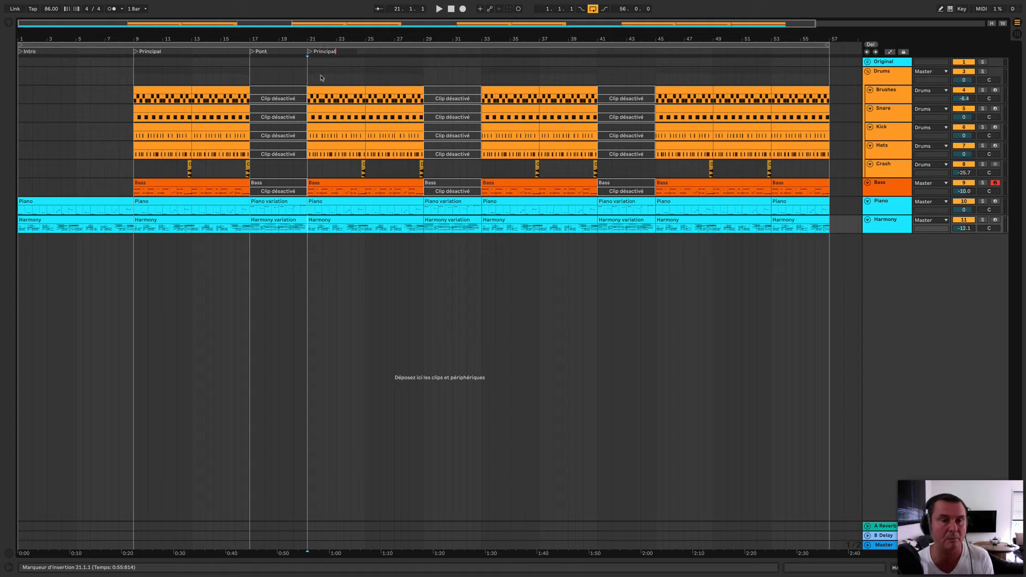
key("Return")
Add a locator at bar 29, at the start of the second Piano variation, and name it Pont.
right_click(422, 52)
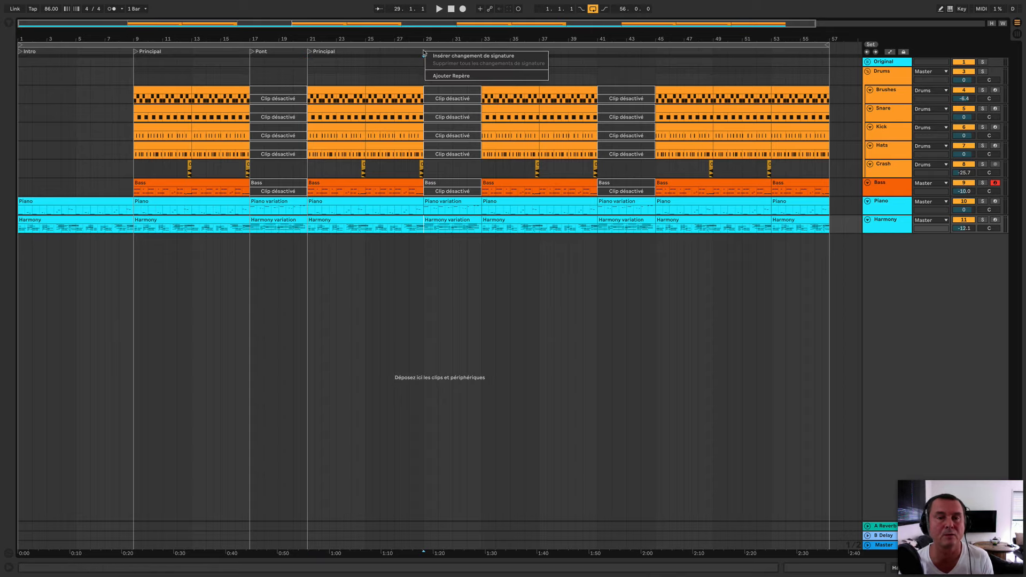
left_click(437, 77)
type("Pont")
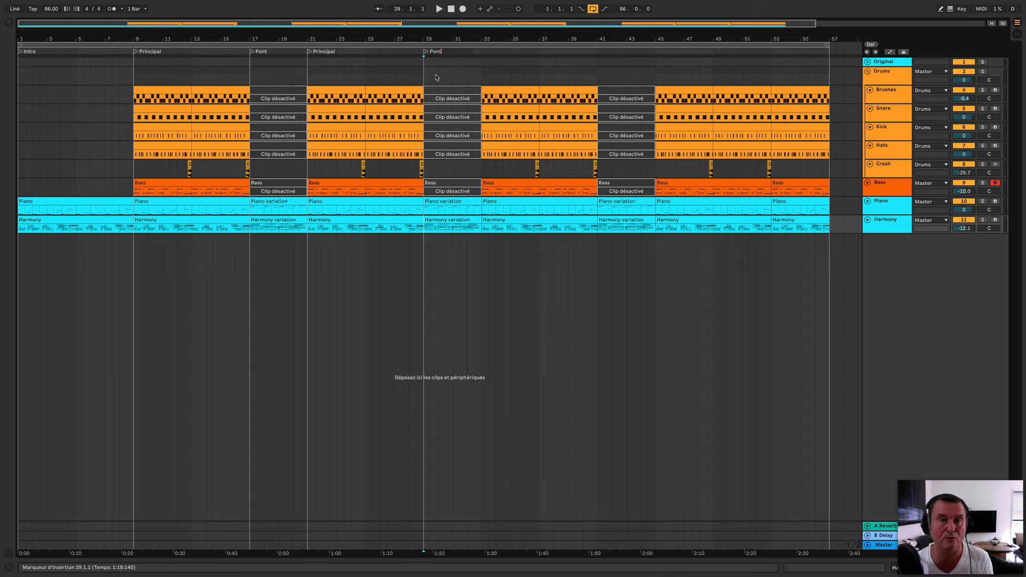
key("Return")
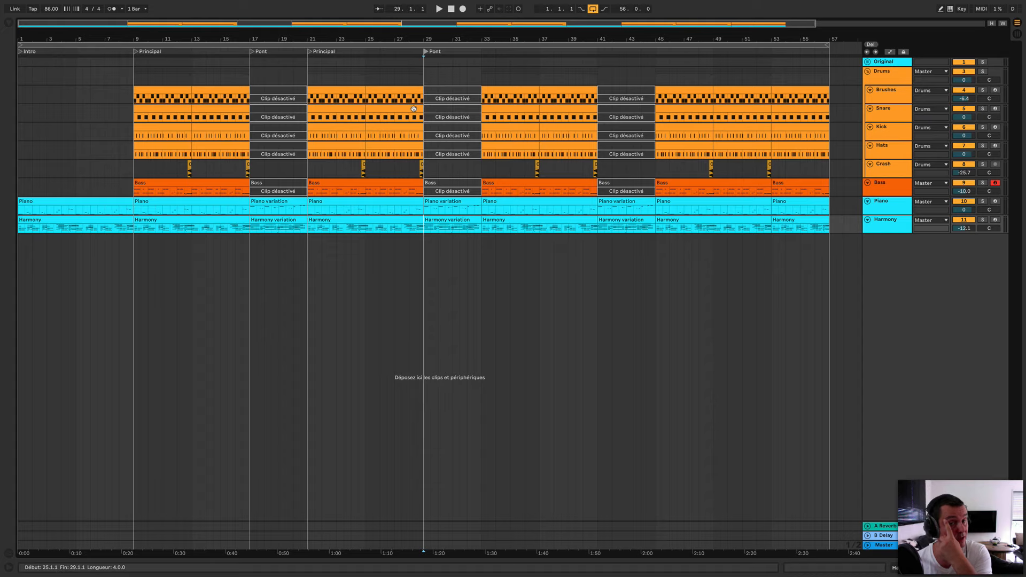
Add a locator at bar 33, right after the second Pont section, and name it Principal +.
right_click(481, 51)
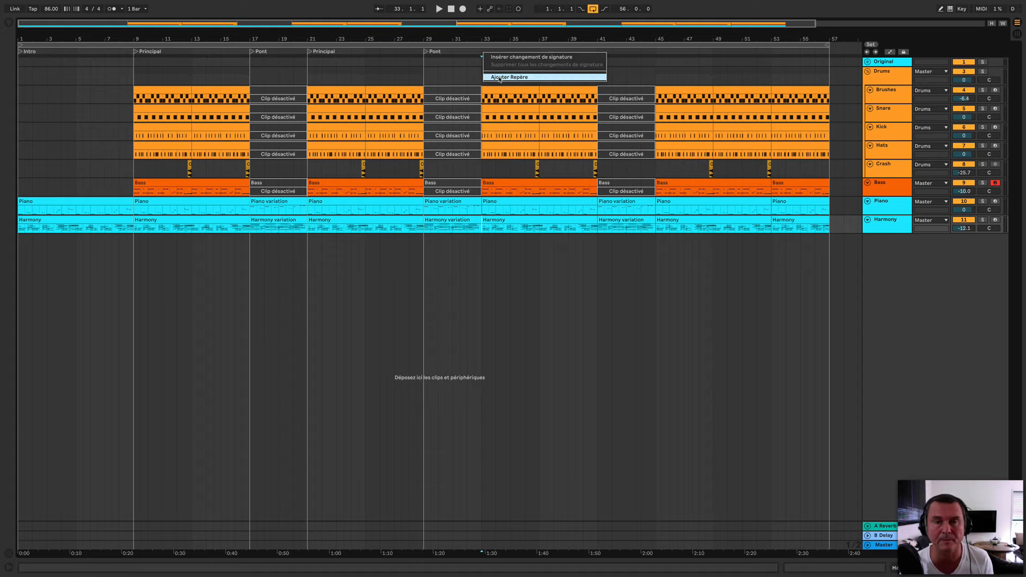
left_click(498, 77)
type("Prin")
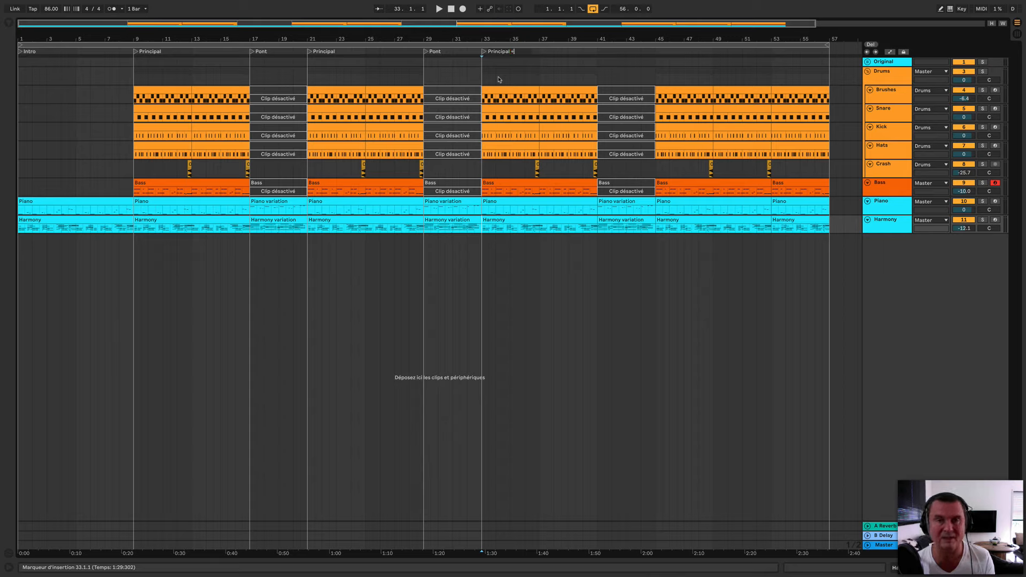
type("cipal")
key("Return")
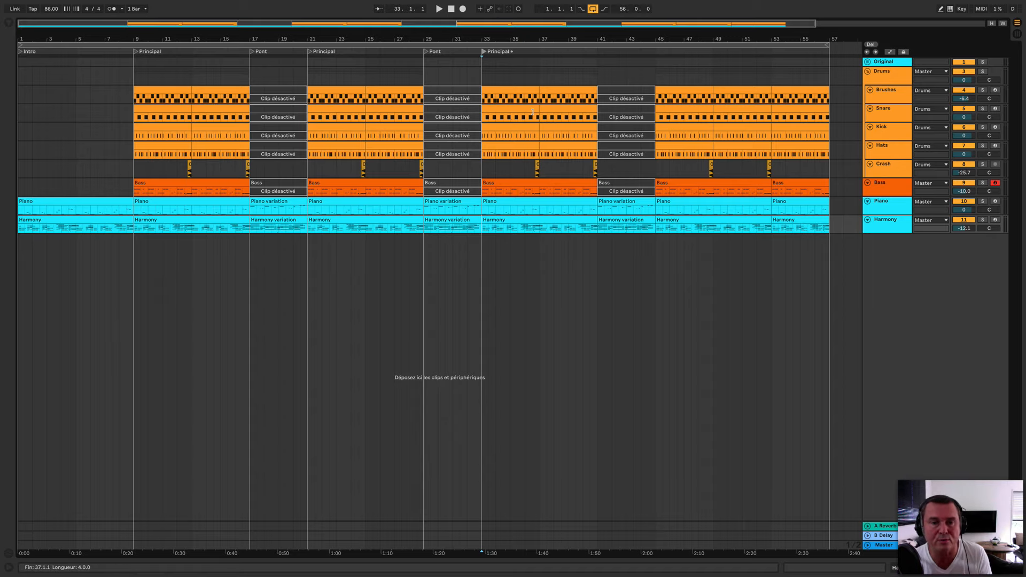
Add a locator at bar 41, at the start of the third Piano variation, and name it Pont.
right_click(599, 51)
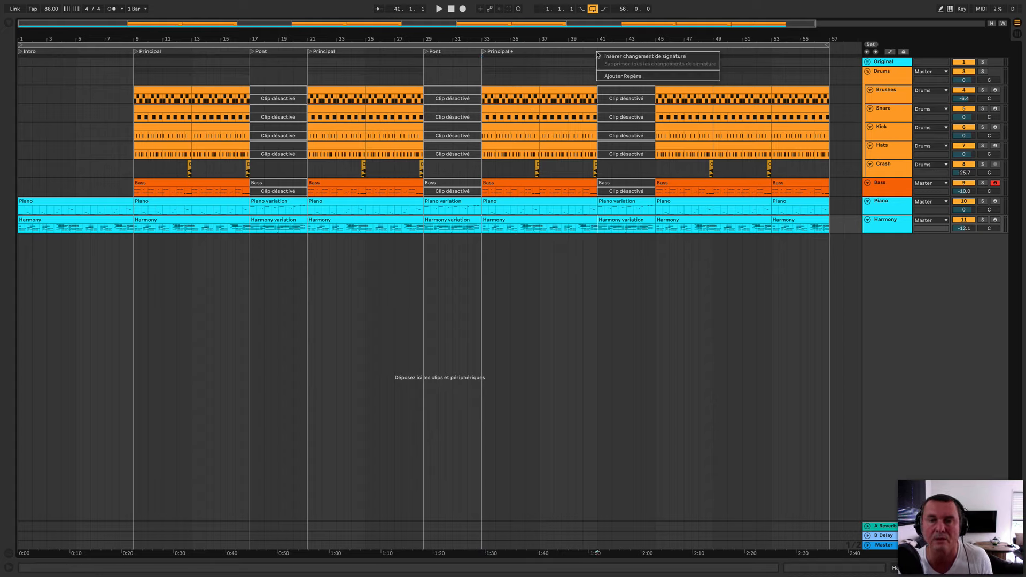
left_click(607, 76)
type("Pon")
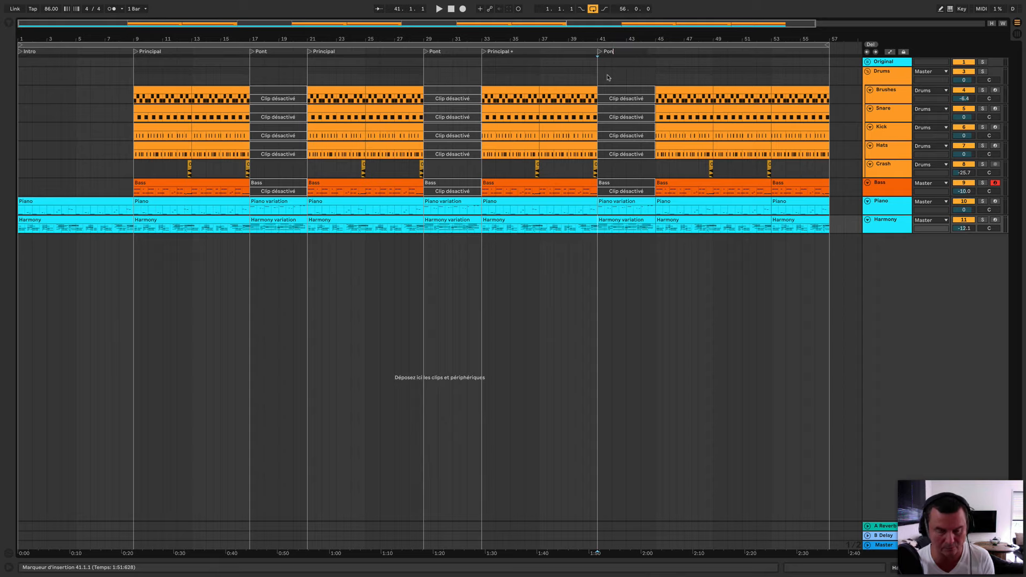
type("t")
key("Return")
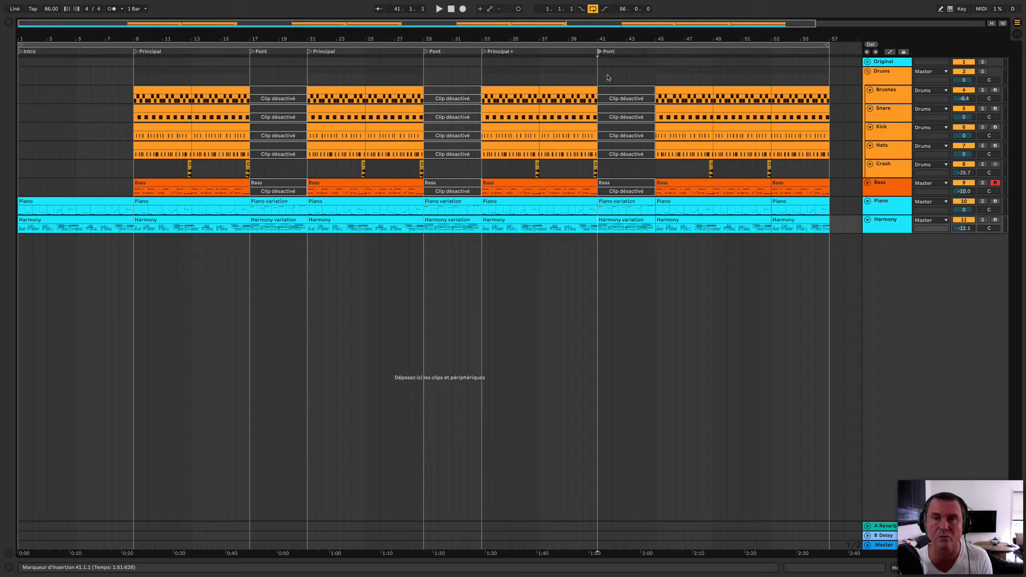
Add a locator at bar 45, right after the third Pont section, and name it Principal +.
right_click(656, 51)
left_click(671, 75)
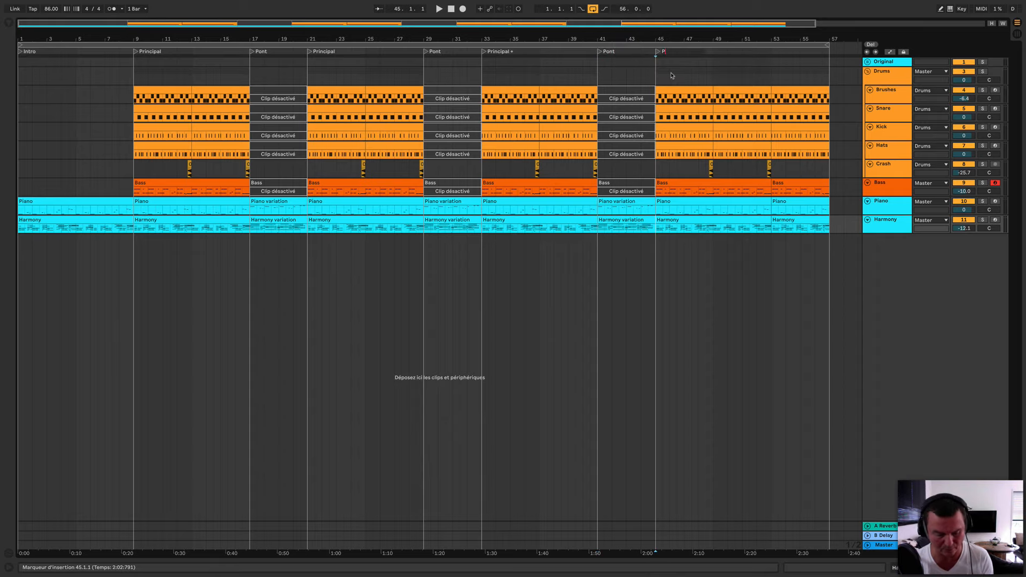
type("Principal")
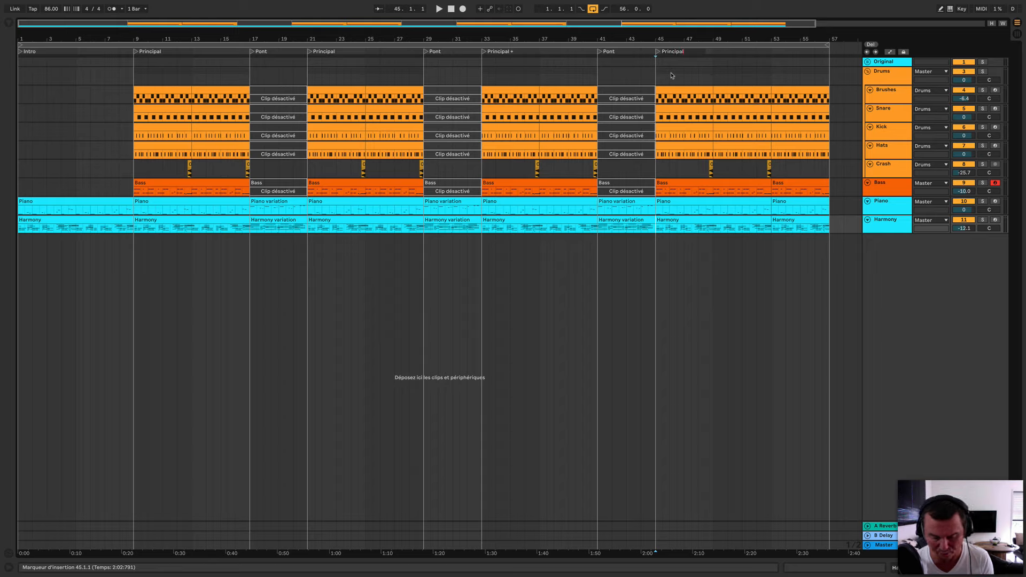
type(" +")
key("Return")
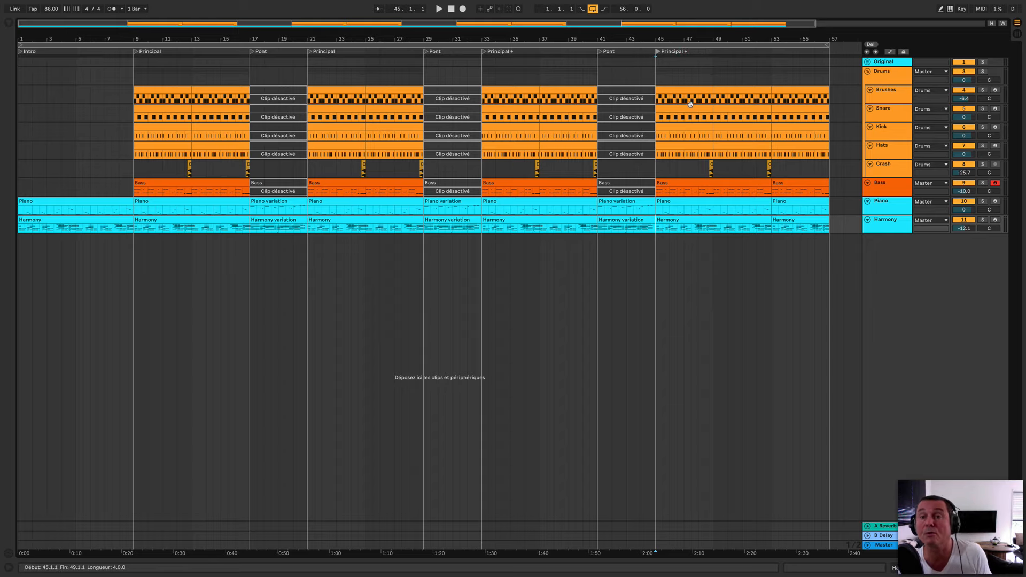
Add a locator at bar 53, at the start of the final section, and name it Outro.
right_click(770, 50)
left_click(784, 78)
type("Outro")
key("Return")
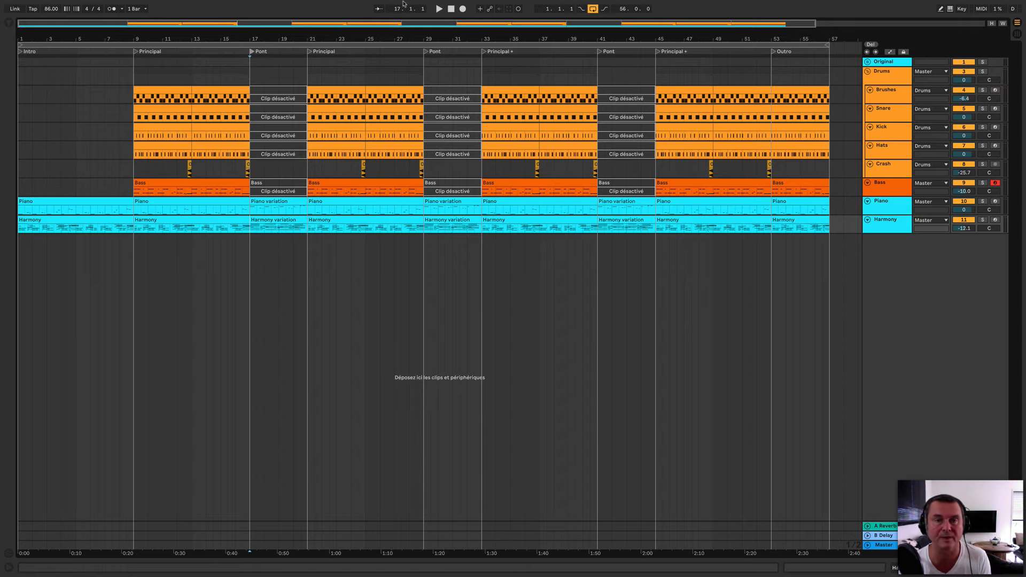
Play from the first Pont locator, launch the Principal locator at bar 21 and the Principal + locator at bar 33, and stop playback.
key("space")
left_click(253, 52)
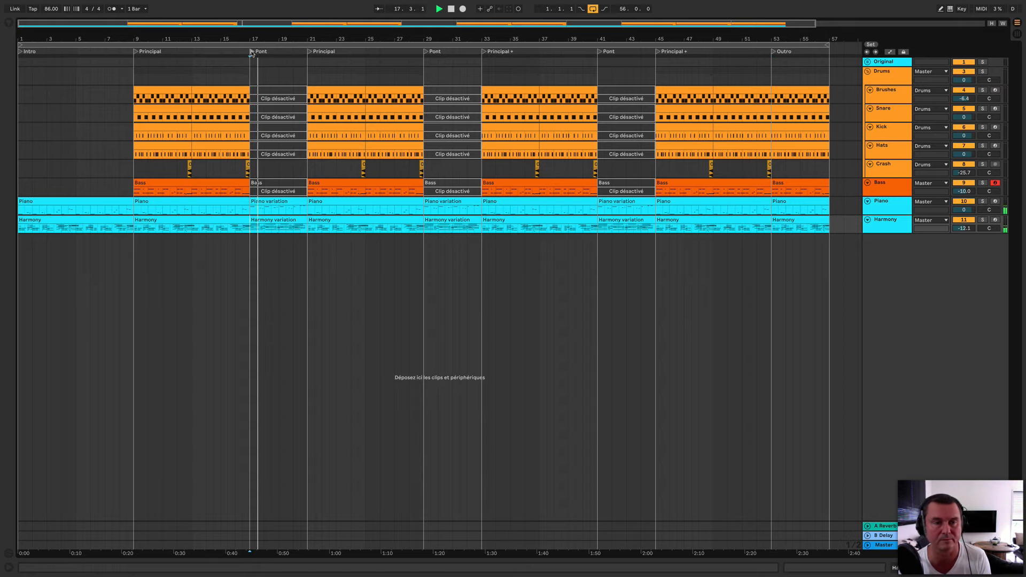
left_click(310, 52)
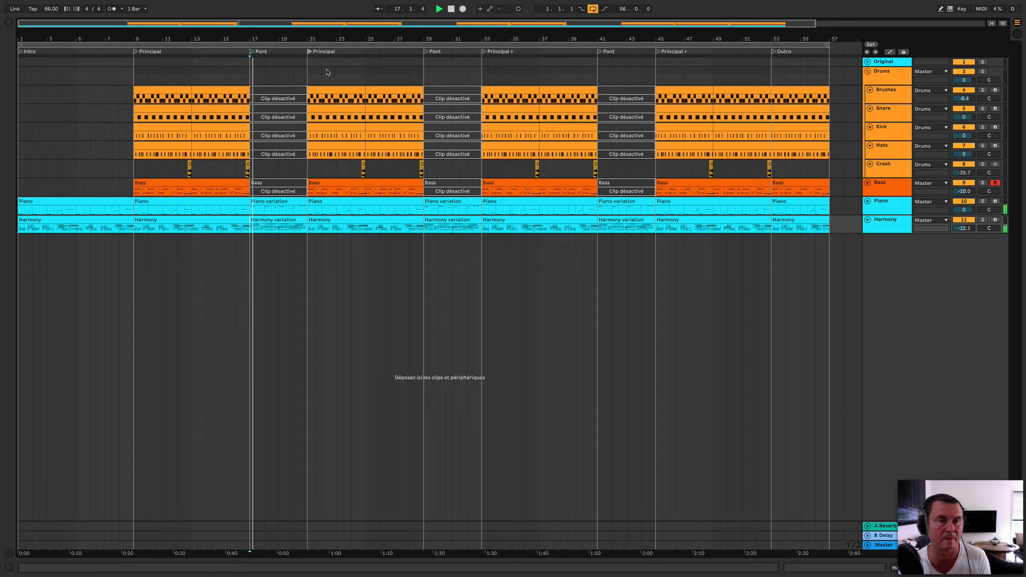
left_click(483, 52)
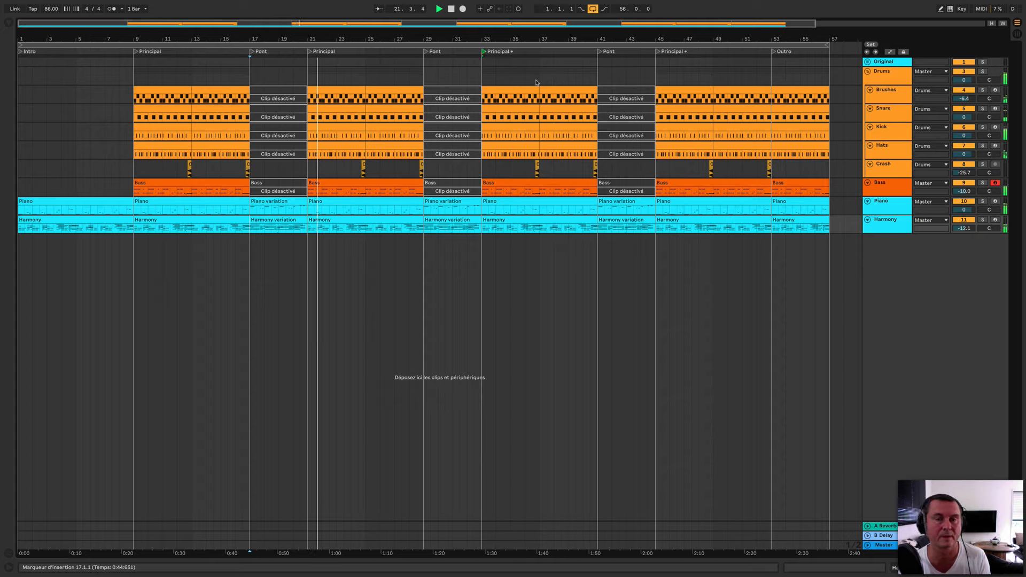
key("space")
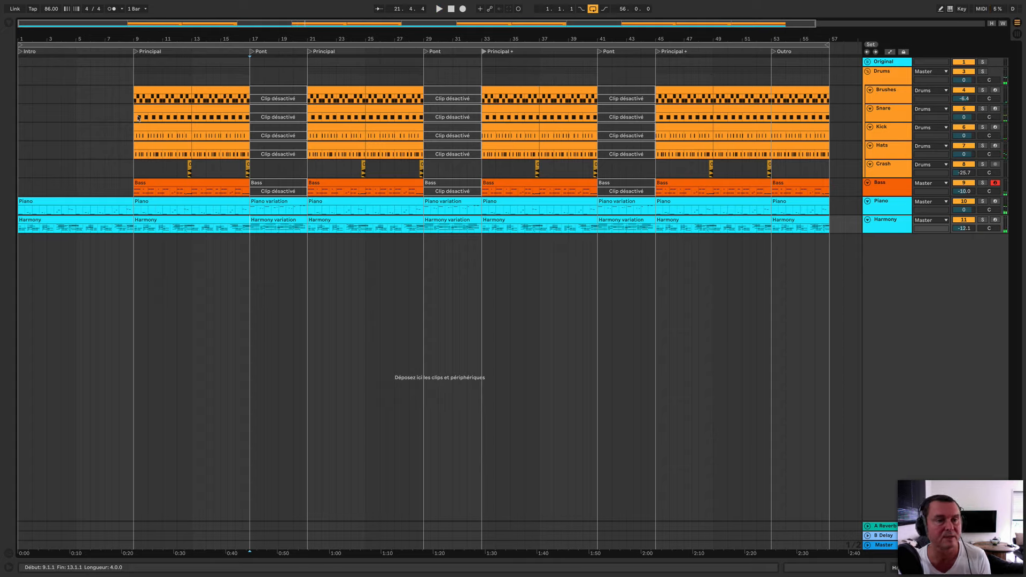
Add the lines "- progressive" and "- FX phone drums" to the info text of the Intro locator.
right_click(20, 52)
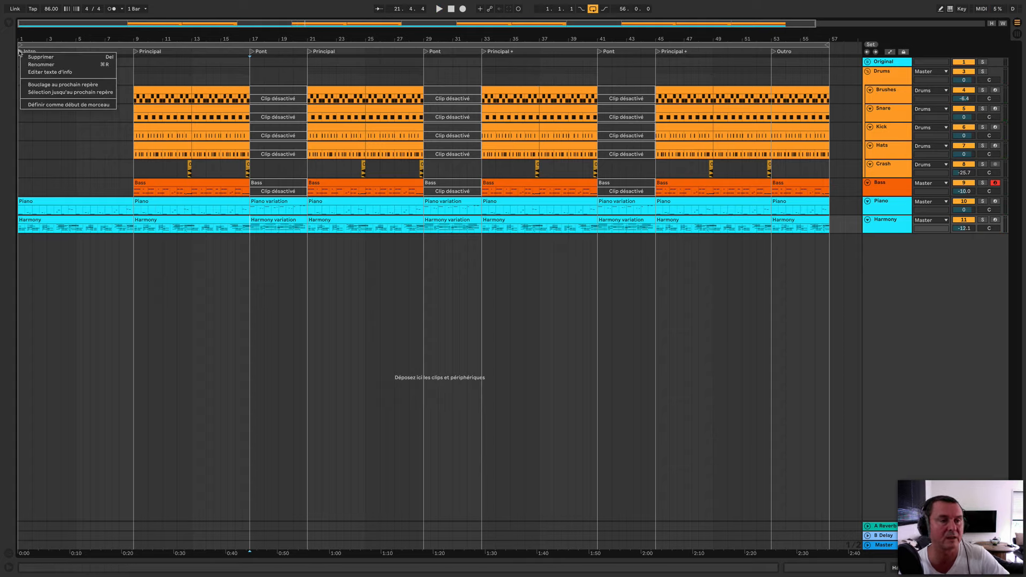
left_click(39, 72)
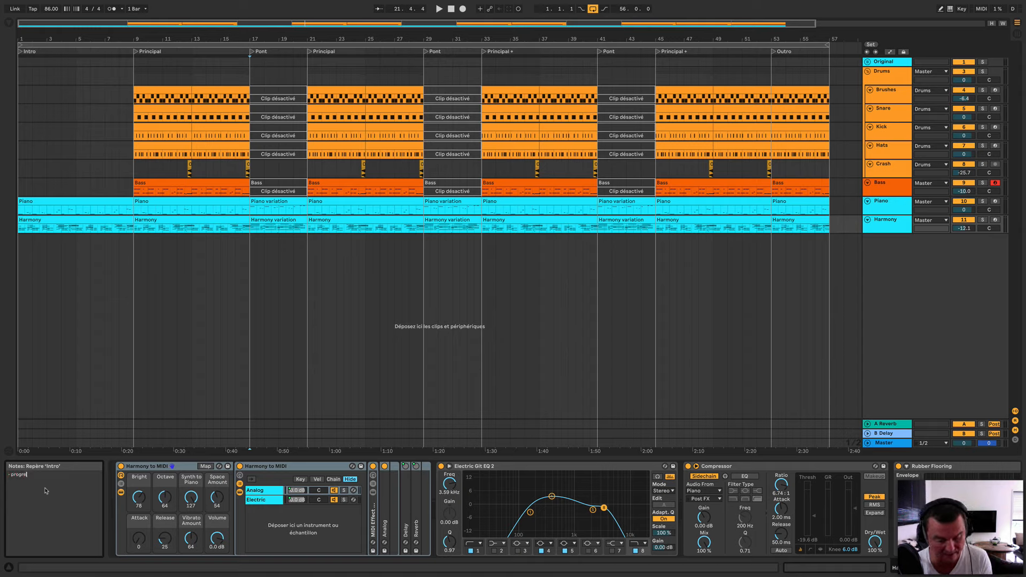
type("ssive")
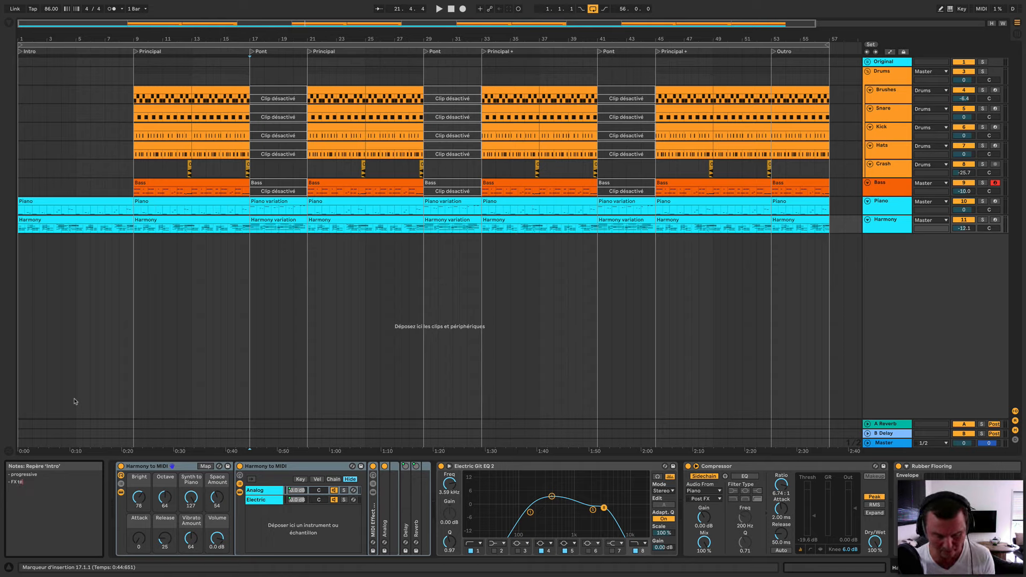
type("ép")
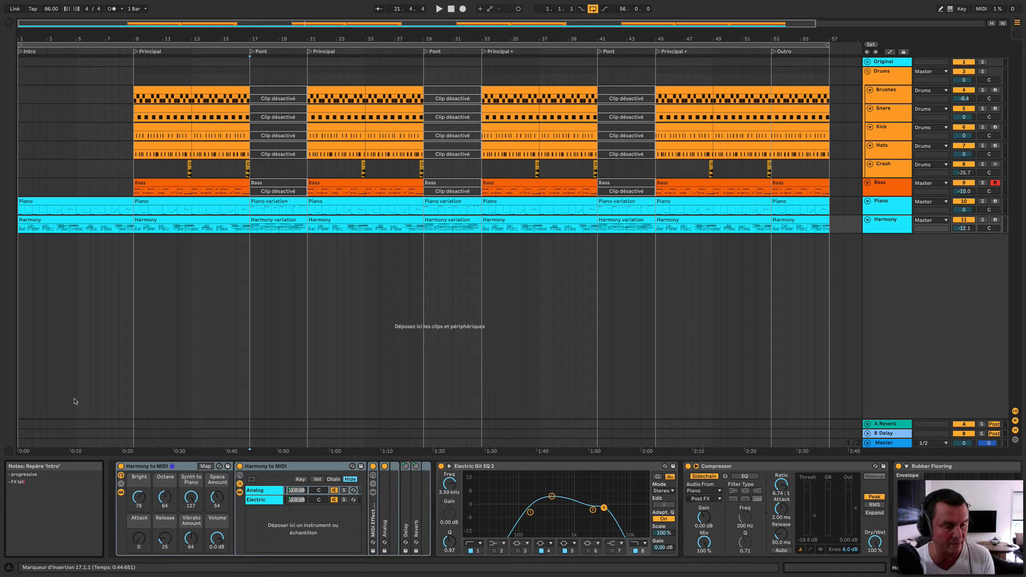
type("hone drums")
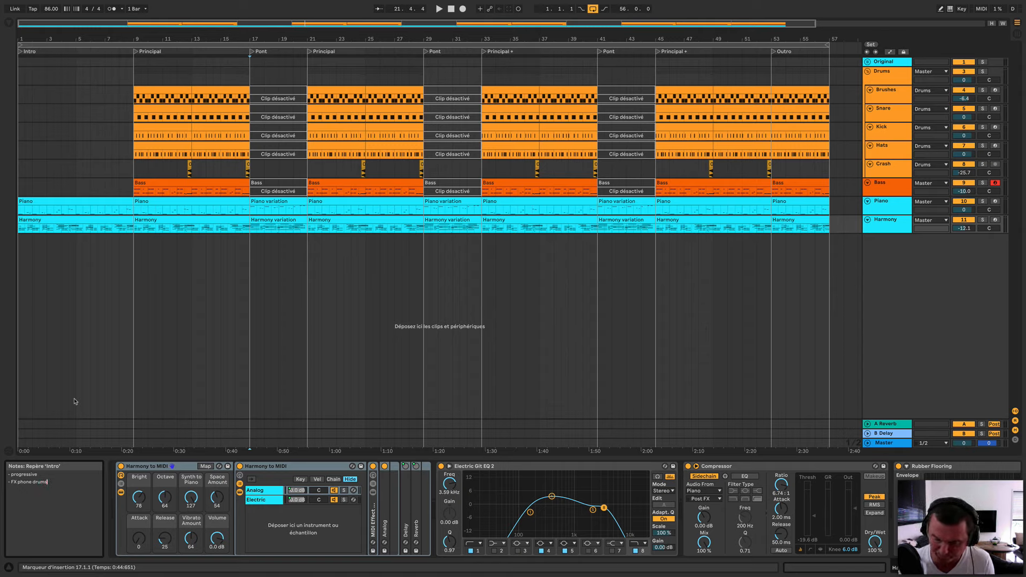
Open the info text of the Principal locator at bar 9 for editing.
left_click(134, 52)
right_click(134, 52)
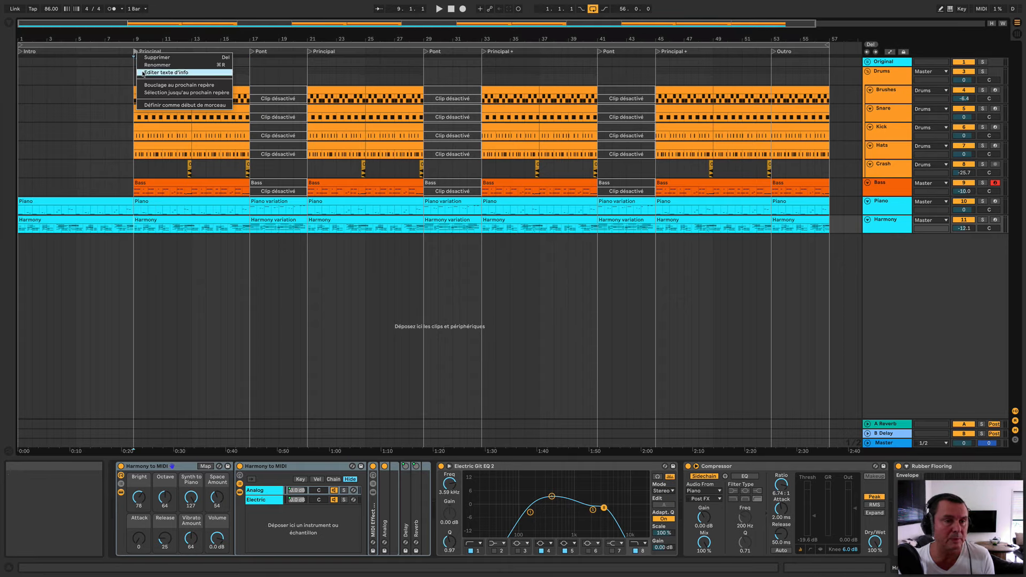
left_click(166, 72)
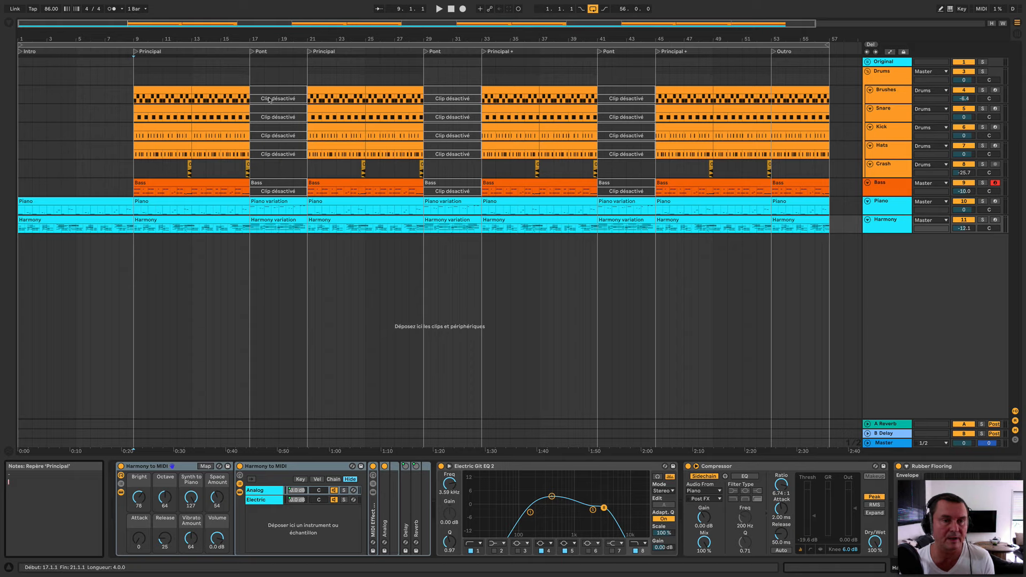
Add the lines "- voix ou discours" and "- break kick" to the info text of the Pont locator at bar 17.
right_click(252, 52)
left_click(267, 72)
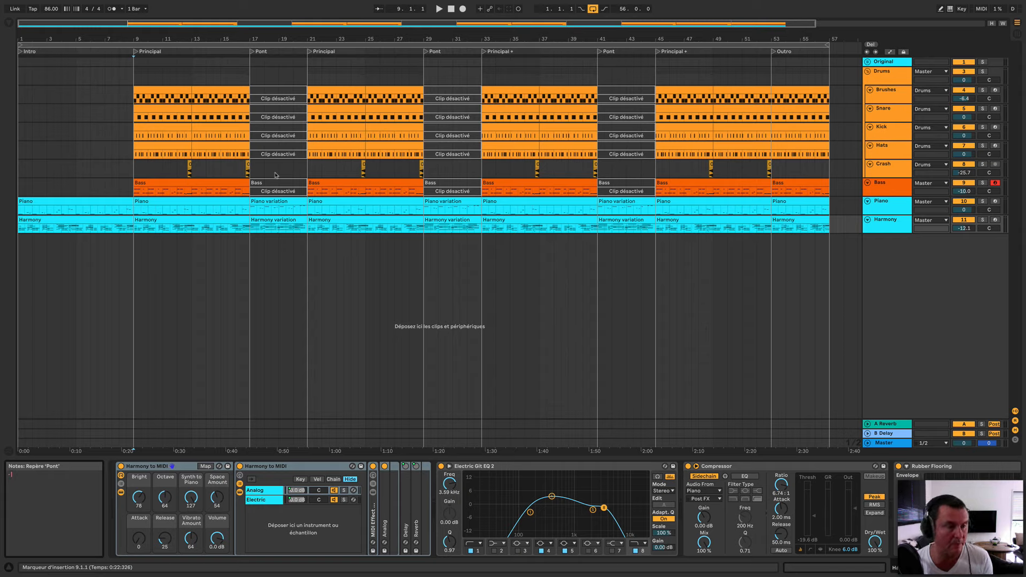
type("- voix ou discours")
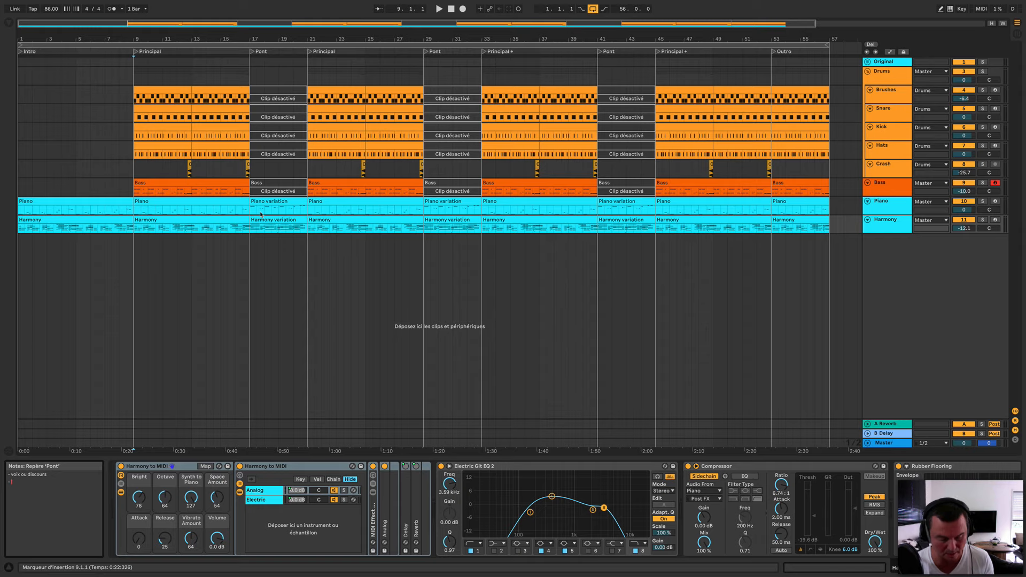
type("ick")
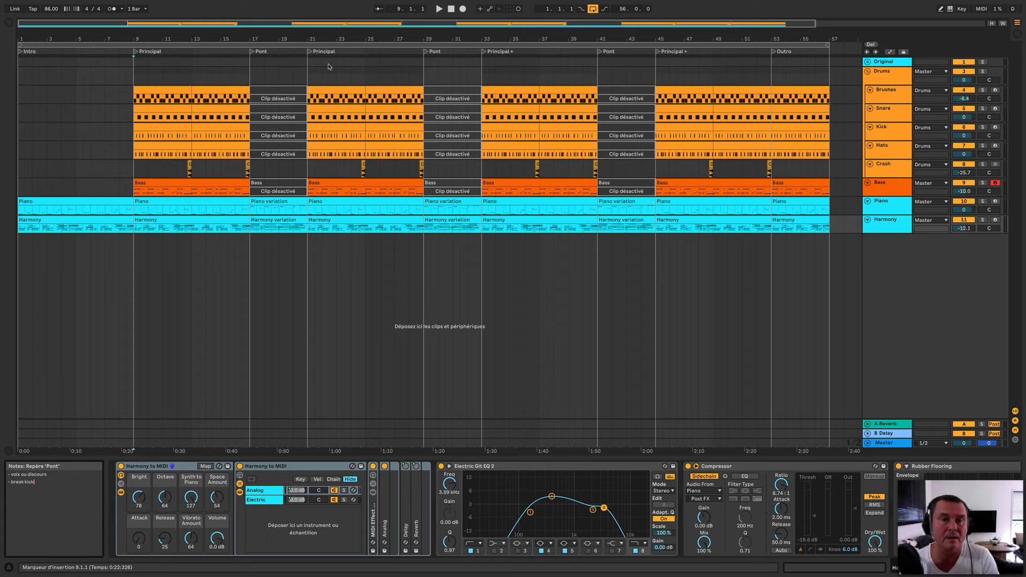
Open the info text of the Principal locator at bar 21 and move the insert marker to that locator.
left_click(136, 53)
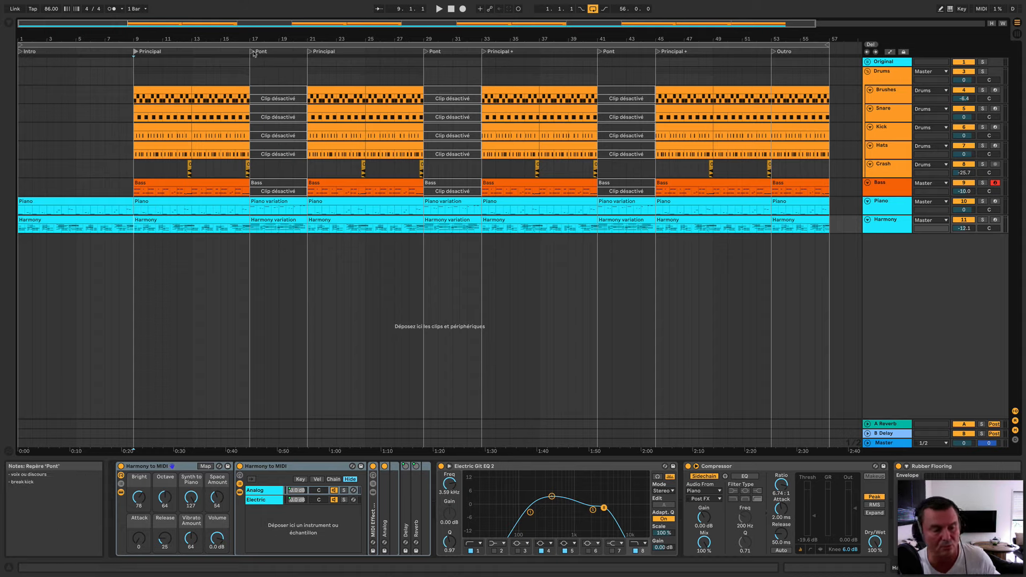
right_click(310, 55)
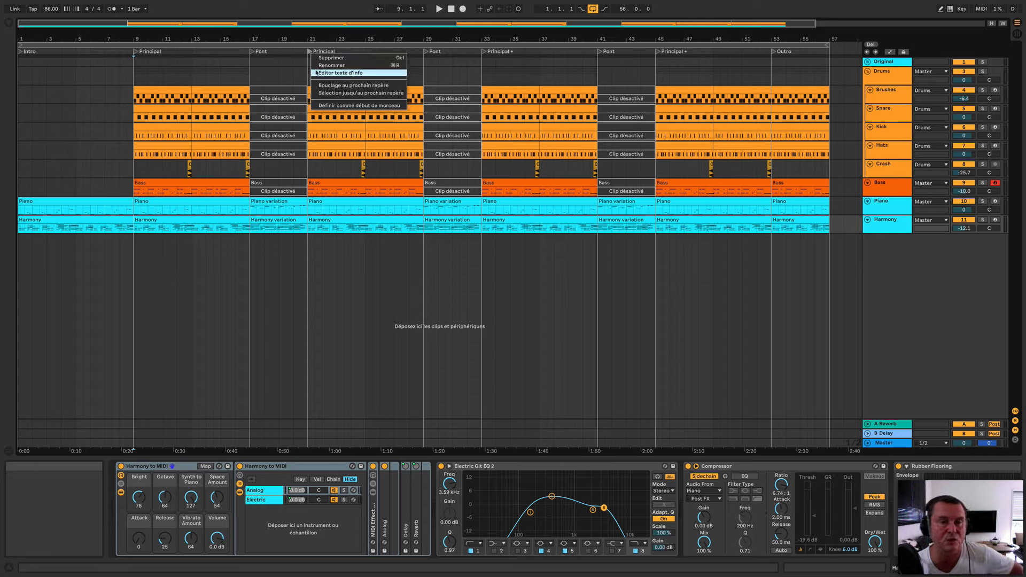
left_click(316, 73)
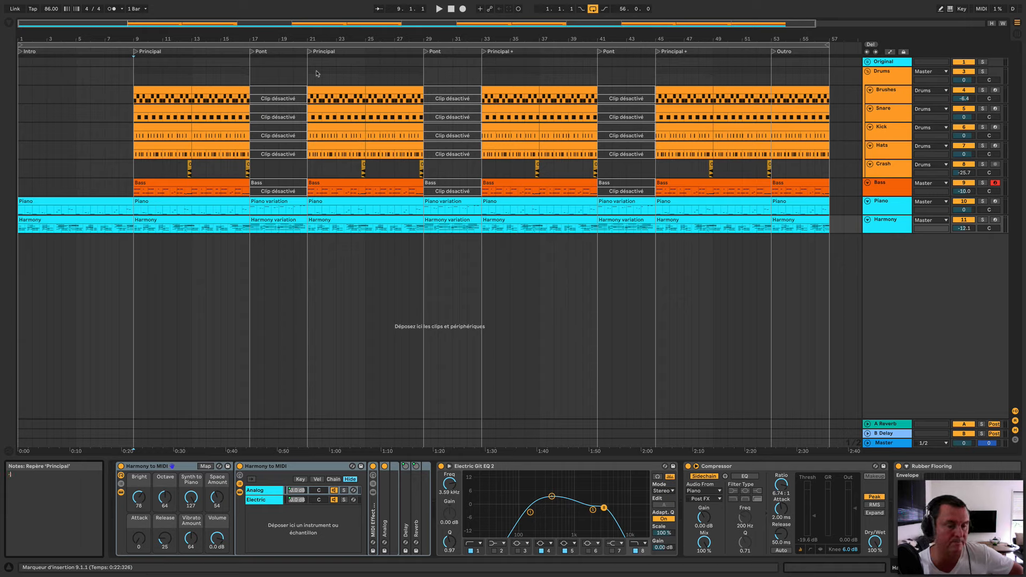
left_click(309, 53)
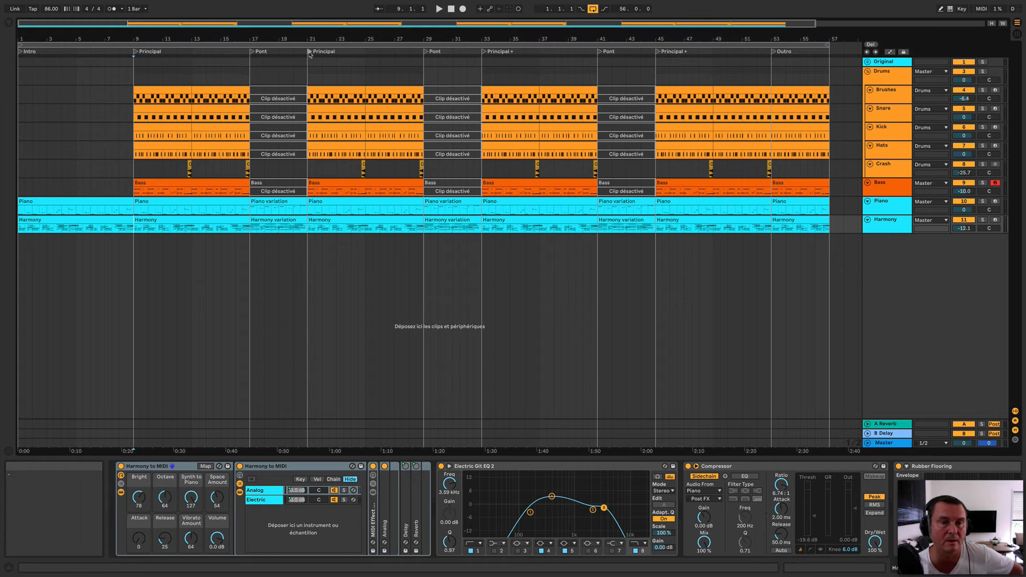
Annotate the Pont locator at bar 29 with the lines "- break", "- voix ou discours" and "- annonce nouveau instrument + FX reverb inversé".
right_click(426, 52)
left_click(441, 73)
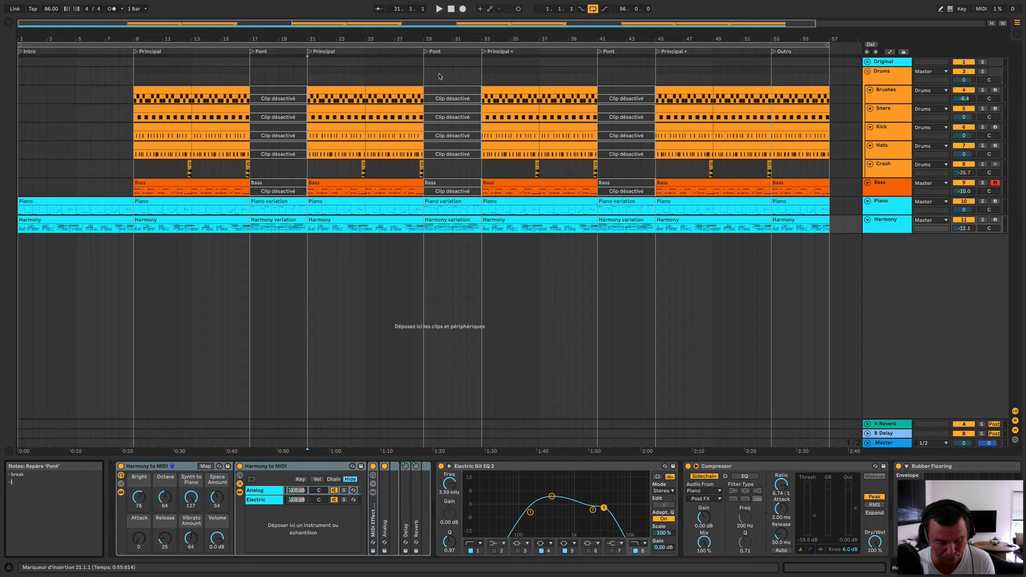
type("oix ou discours")
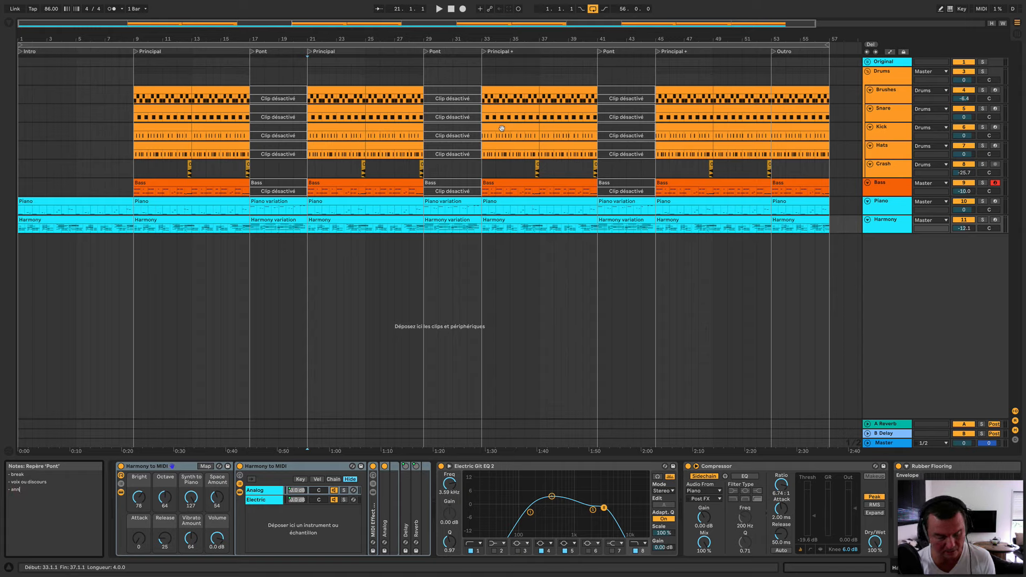
type("once nouveau instrument + F")
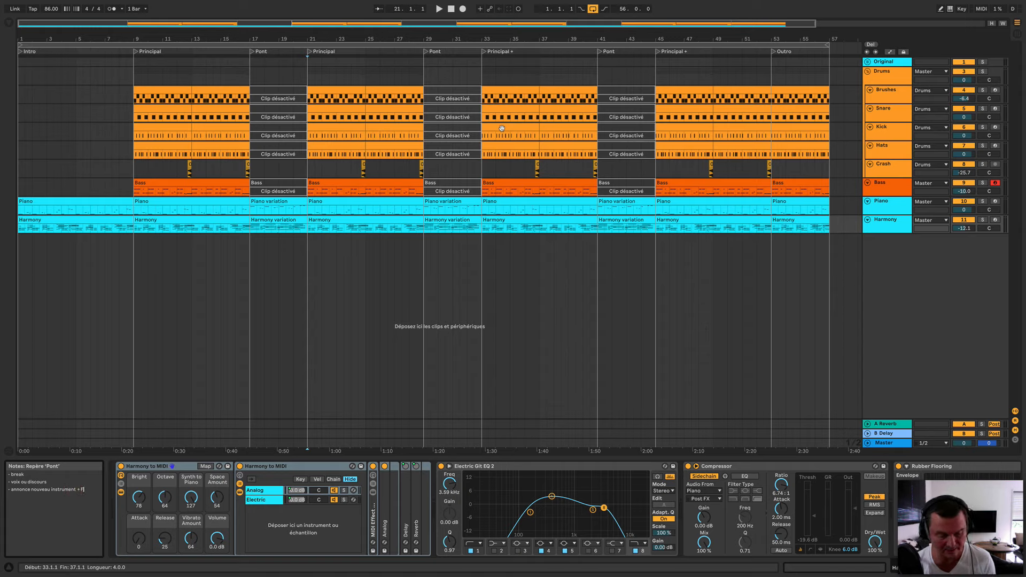
type("X reverb in")
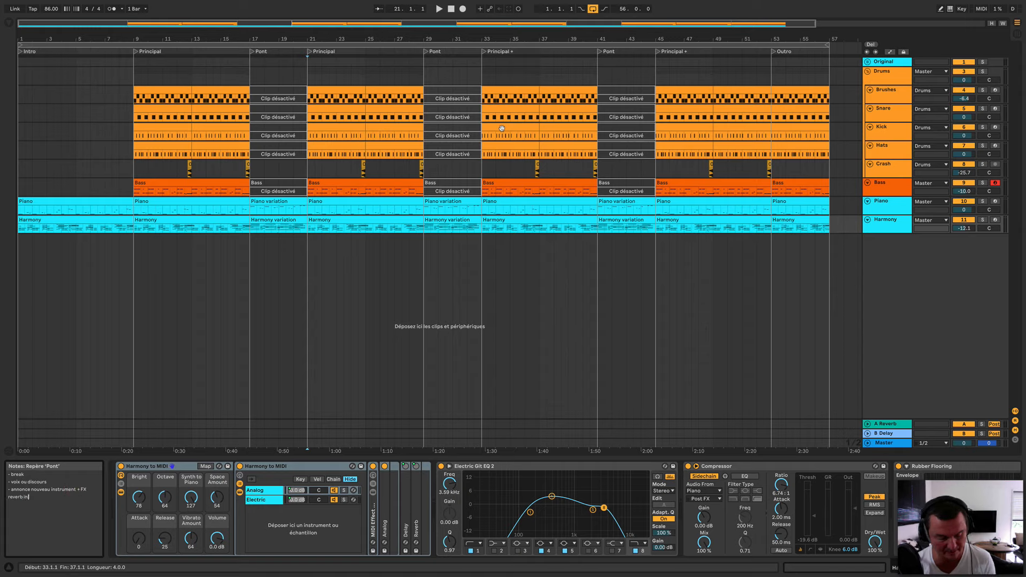
type("versé")
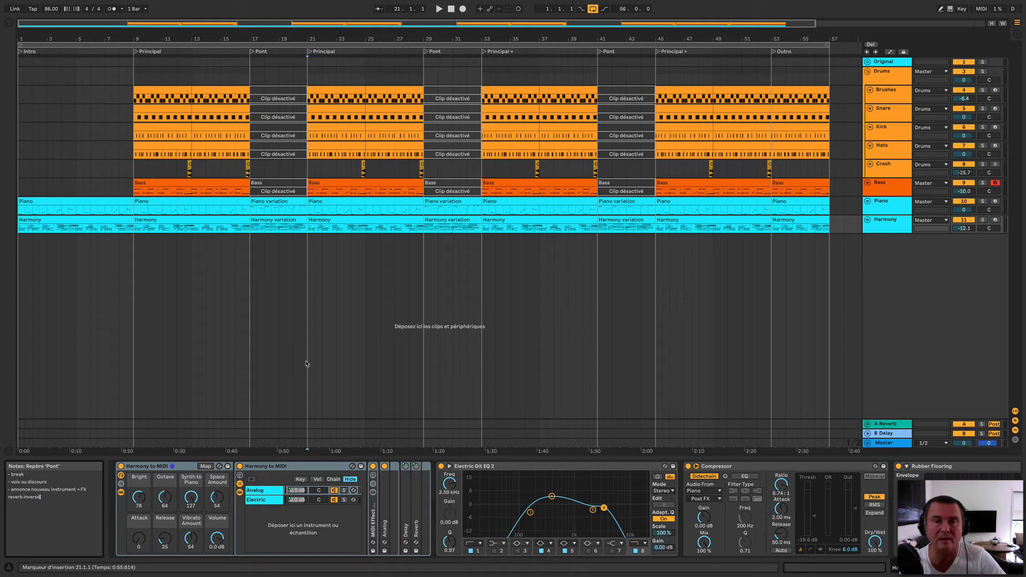
Add the line "- nouveau instrument guitar ket pad ambient" to the info text of the Principal + locator at bar 33.
right_click(484, 53)
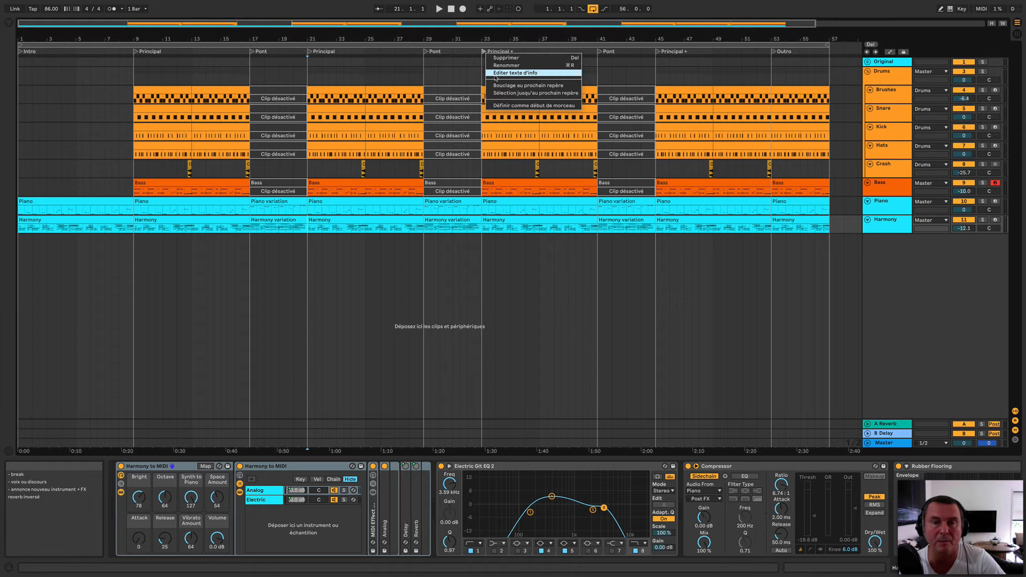
left_click(495, 74)
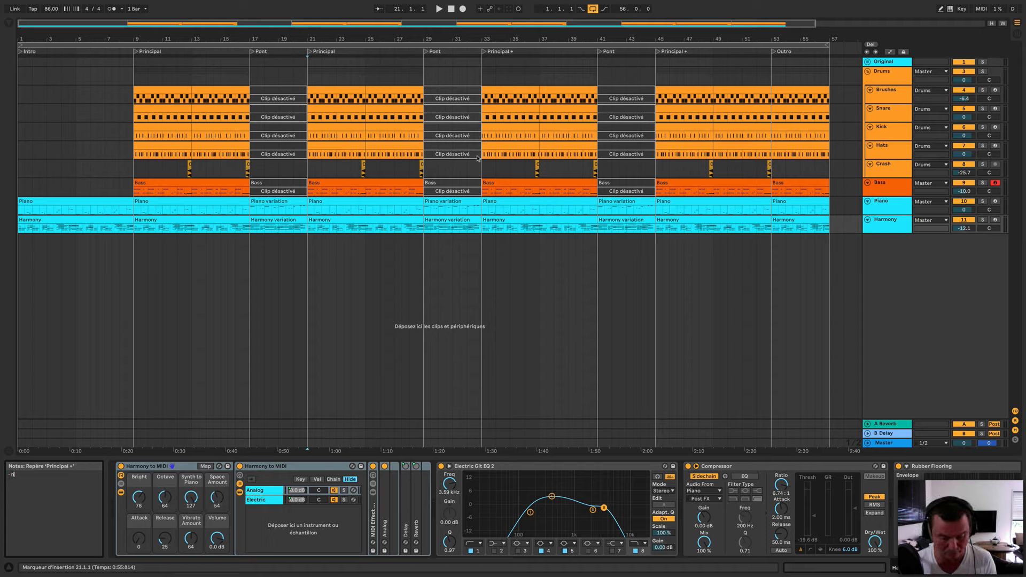
type("- nouveau instru")
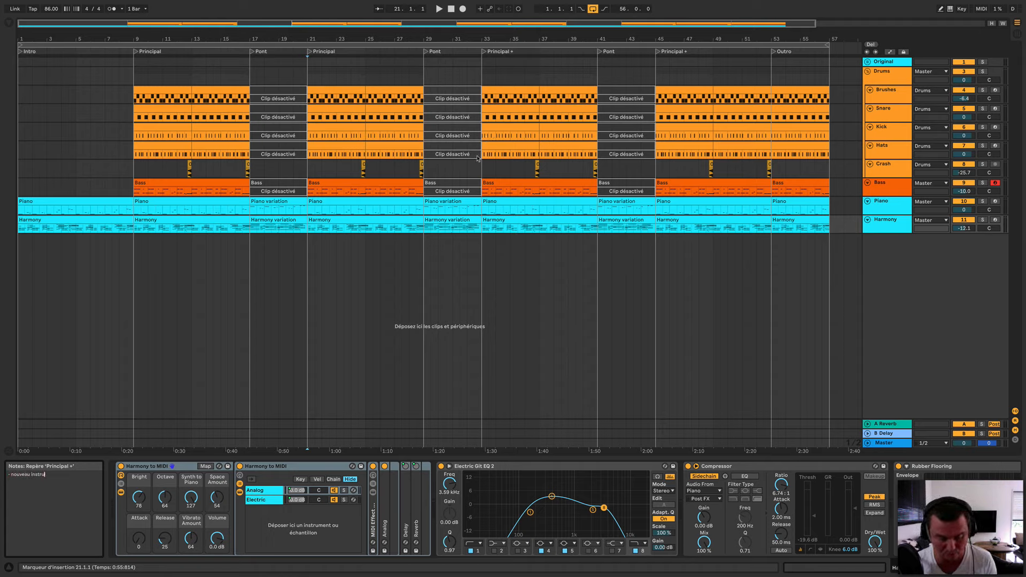
type("ment")
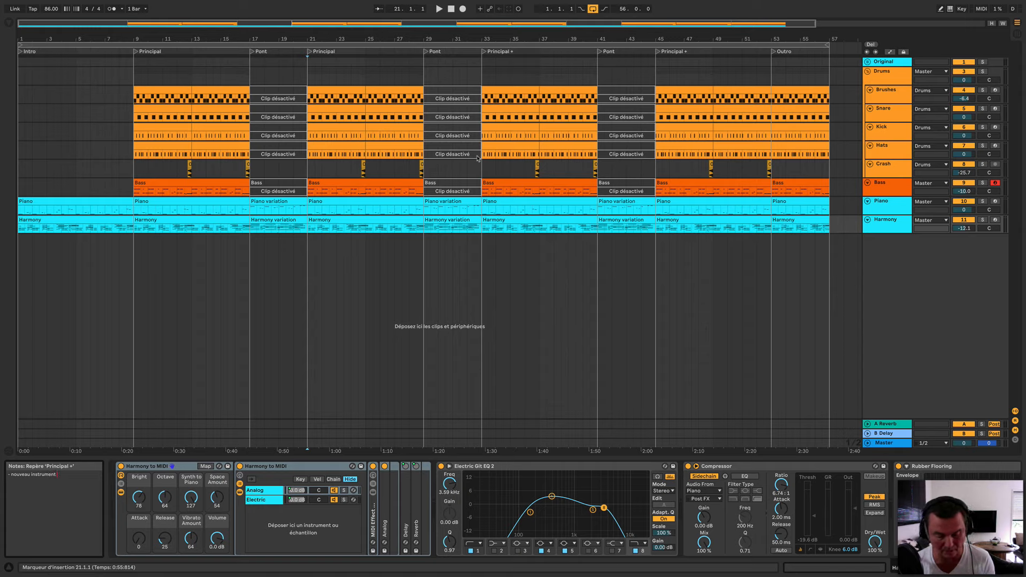
type(" guitar ket pad")
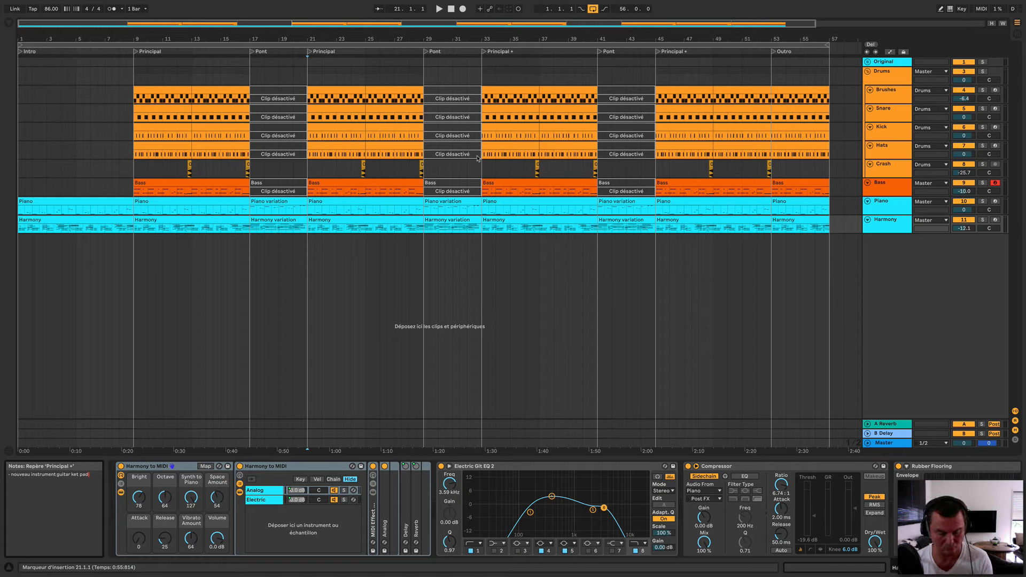
type(" ambiant")
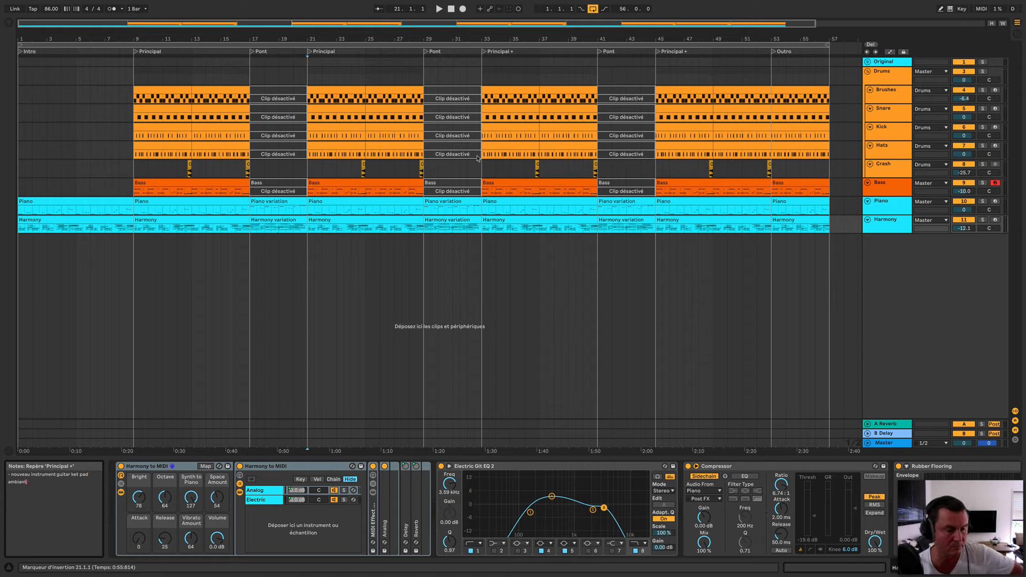
key("BackSpace")
key("BackSpace")
key("BackSpace")
type("ent")
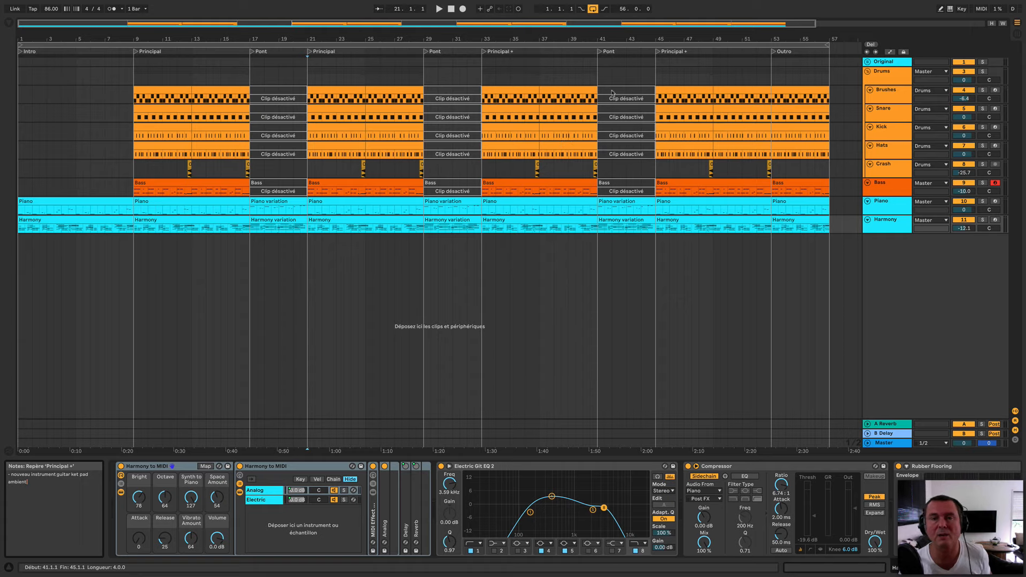
Annotate the Pont locator at bar 41 with "- break kick", "- vois ou discours", "- FX woosh + reverb return" and "- Chimes + reverb".
right_click(599, 53)
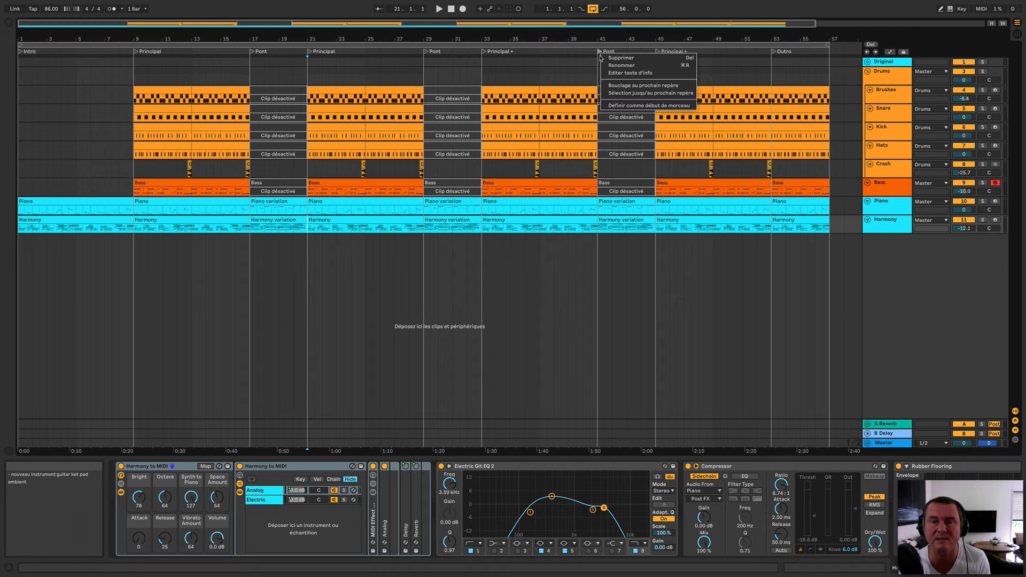
left_click(621, 73)
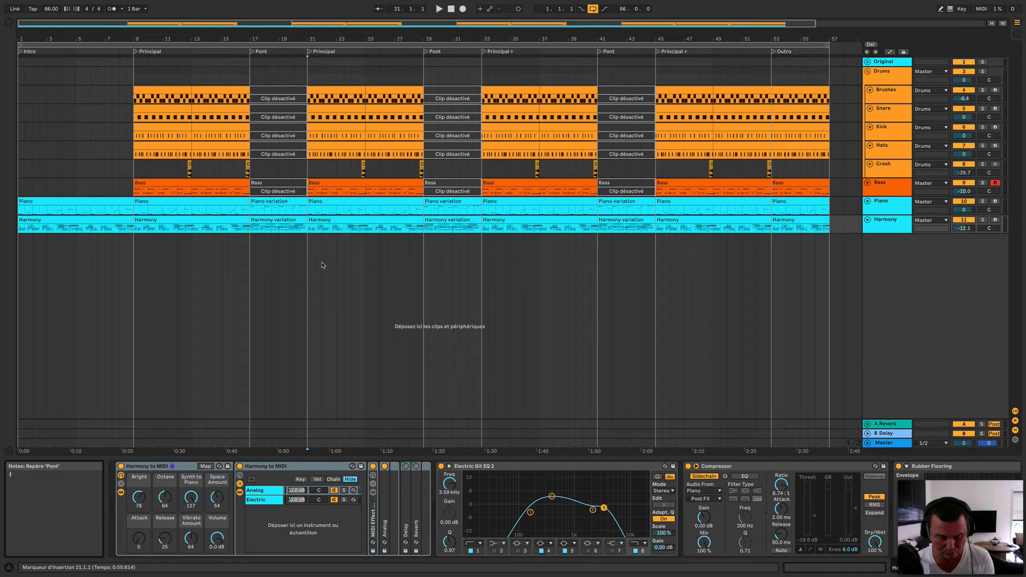
type("- break kick ")
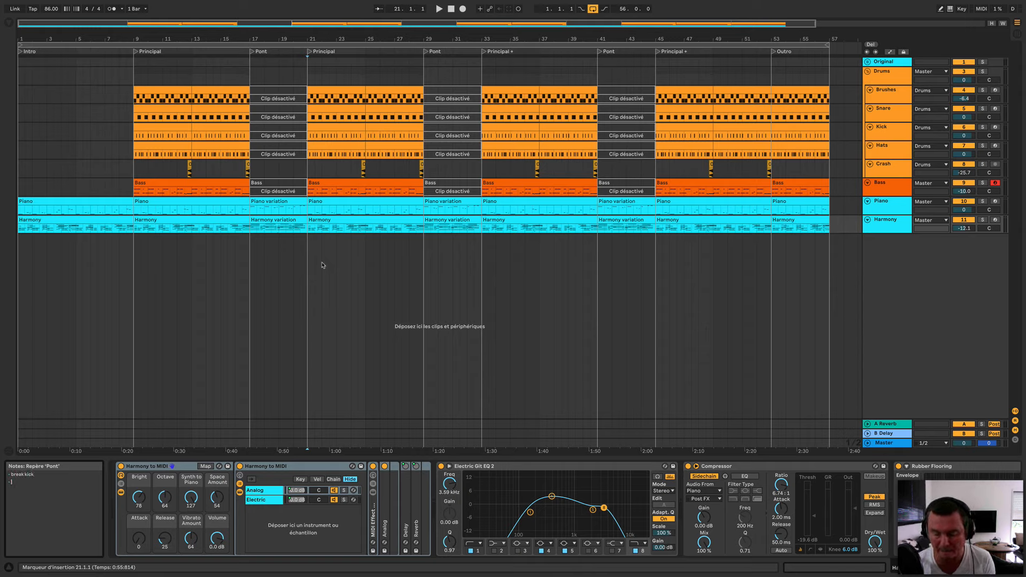
type("- v")
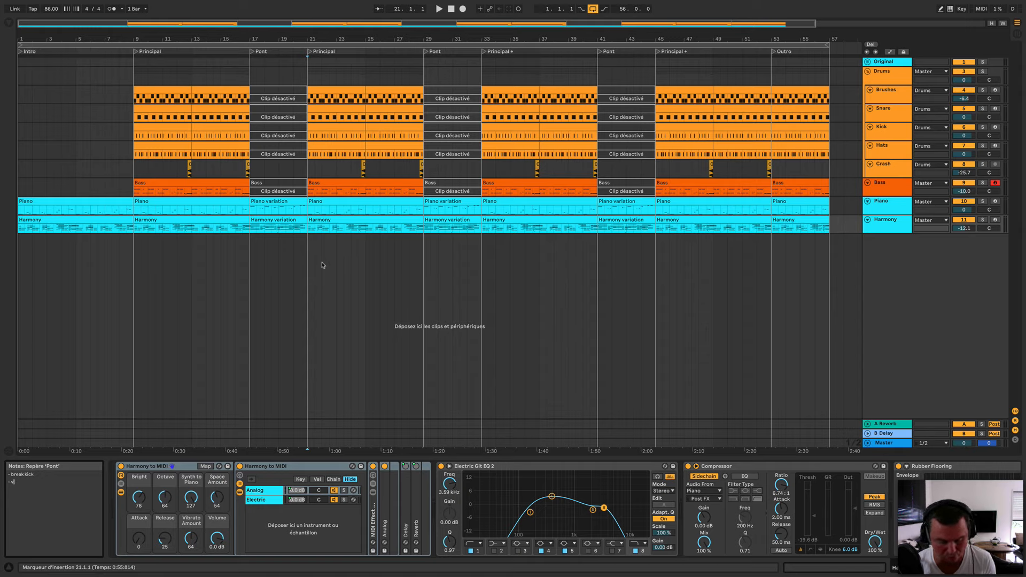
type("ois ou discours")
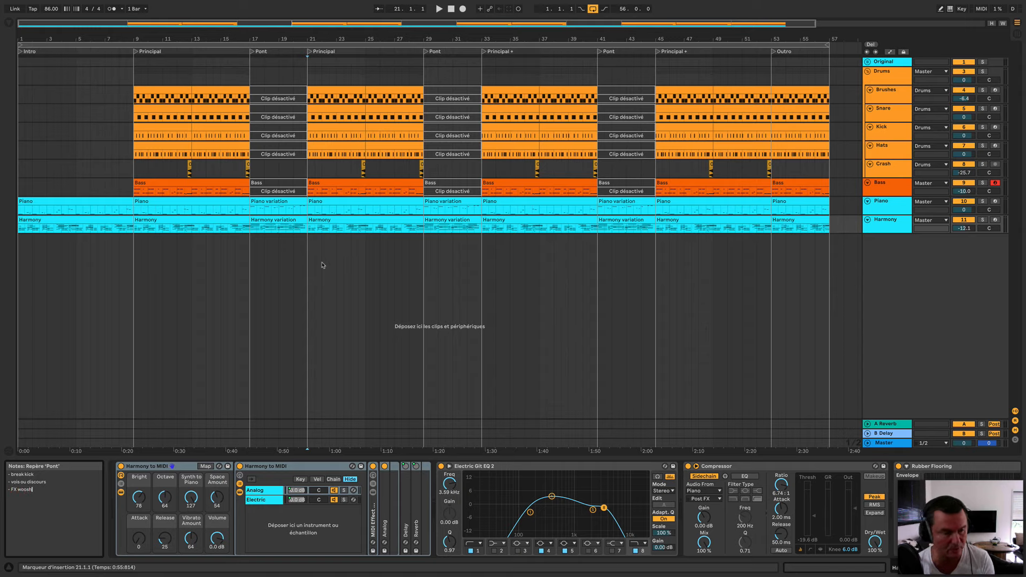
type("re")
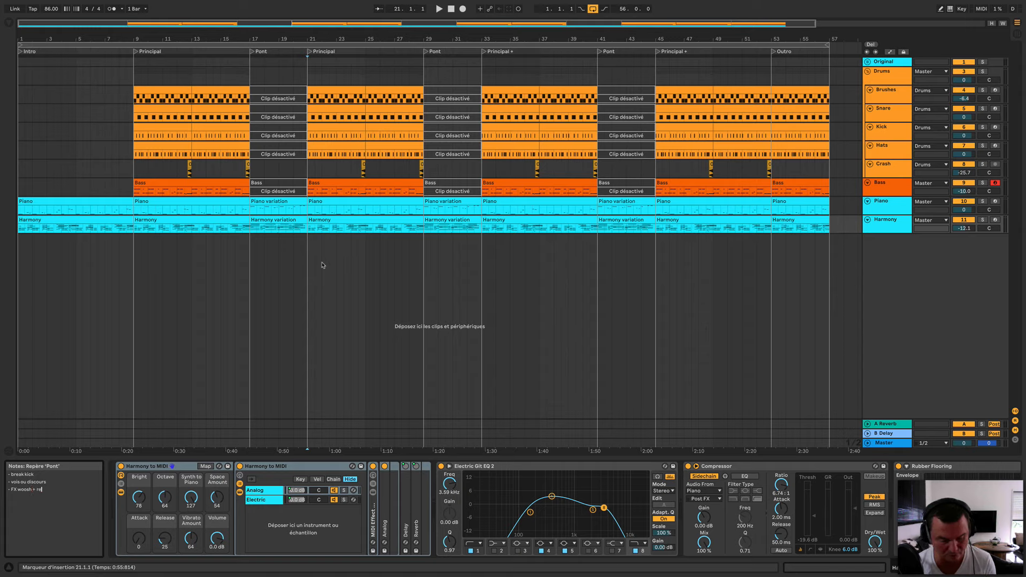
type("verb return")
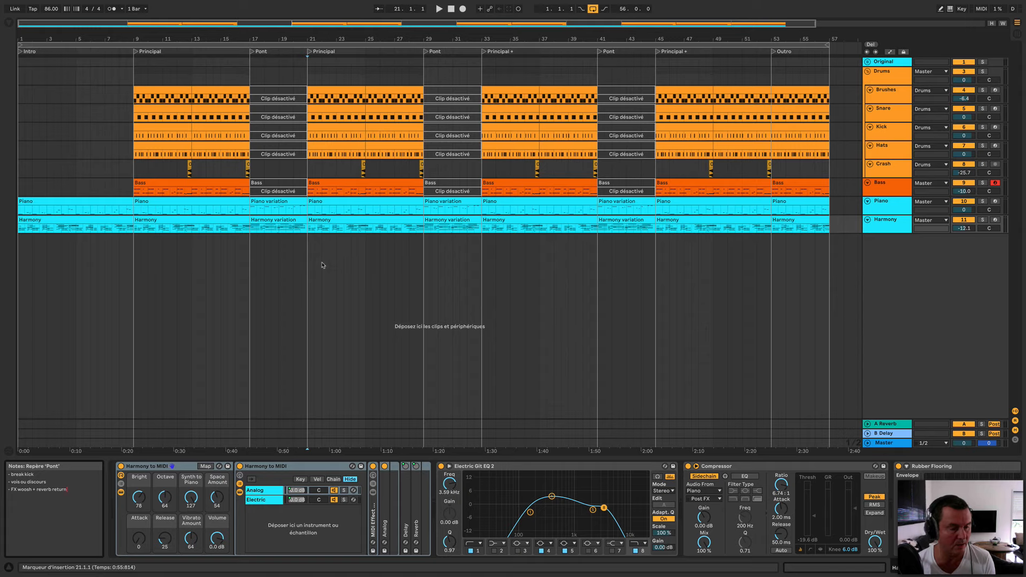
type(" - Chimes + reverb")
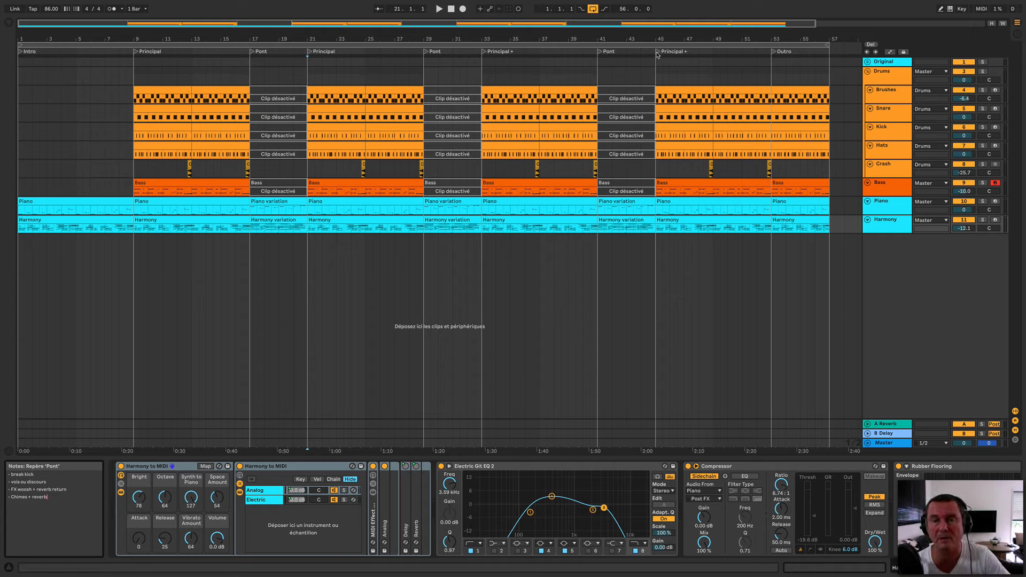
Open the info text of the Principal + locator at bar 45 for editing.
right_click(657, 55)
left_click(672, 75)
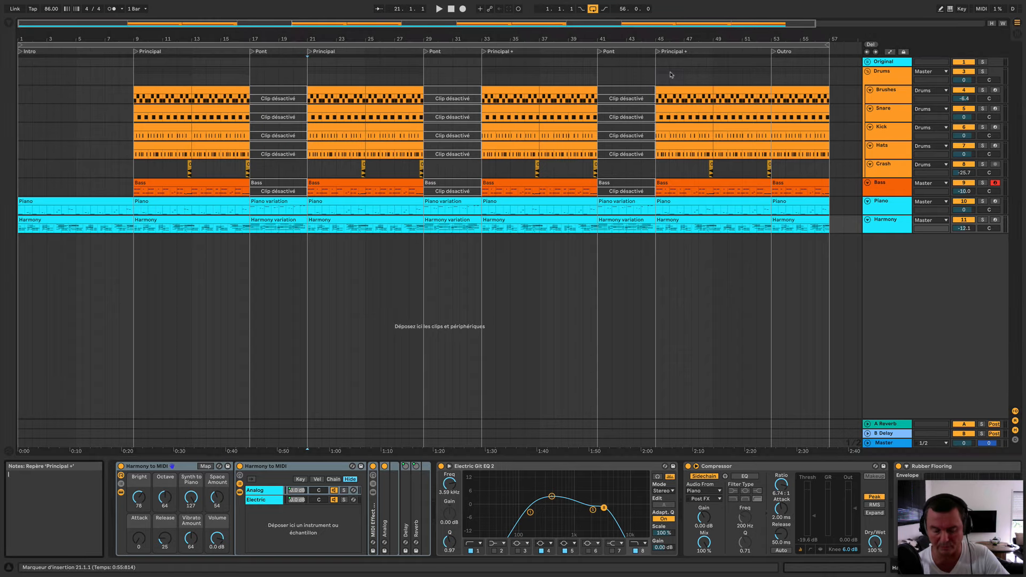
Add the lines "- automation volume bas" and "- pitch down" to the info text of the Outro locator.
right_click(774, 53)
left_click(788, 76)
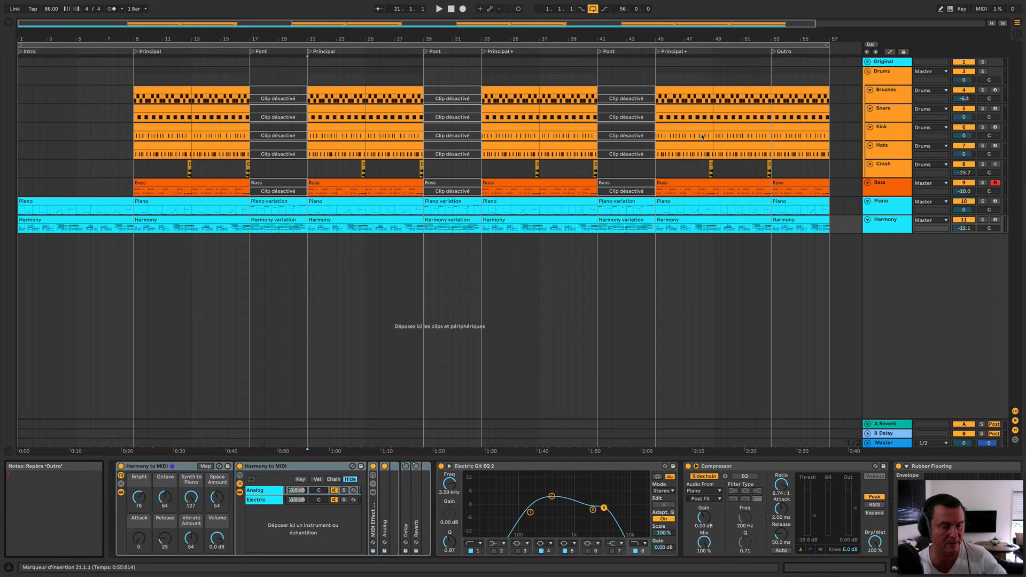
type("- automation volu")
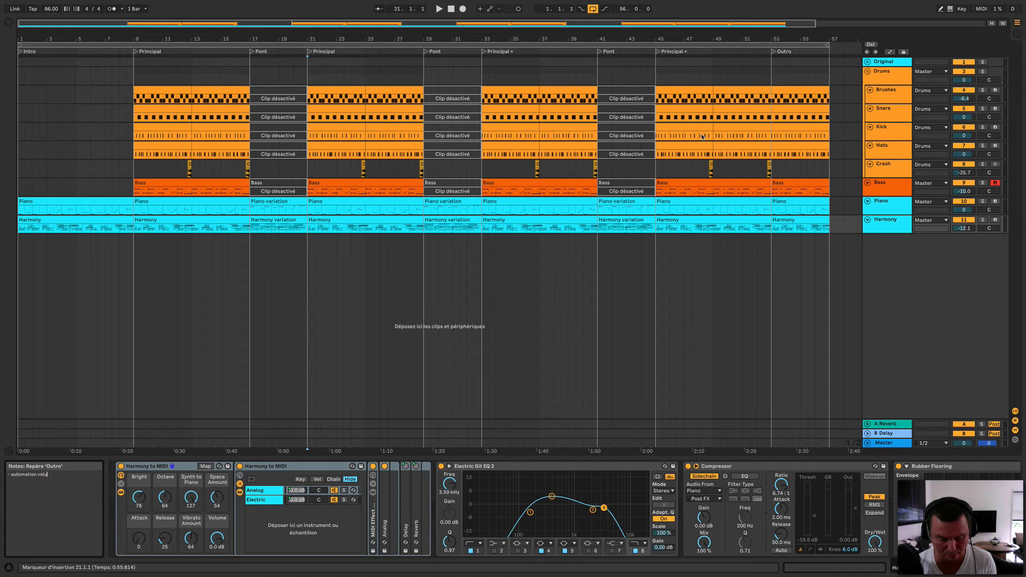
type("m ba")
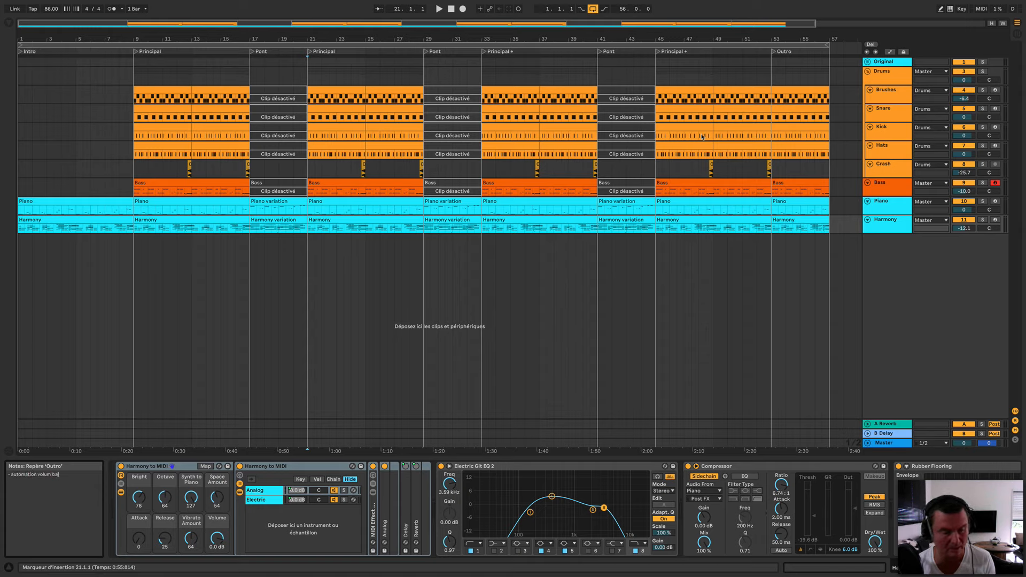
key("BackSpace")
key("BackSpace")
key("BackSpace")
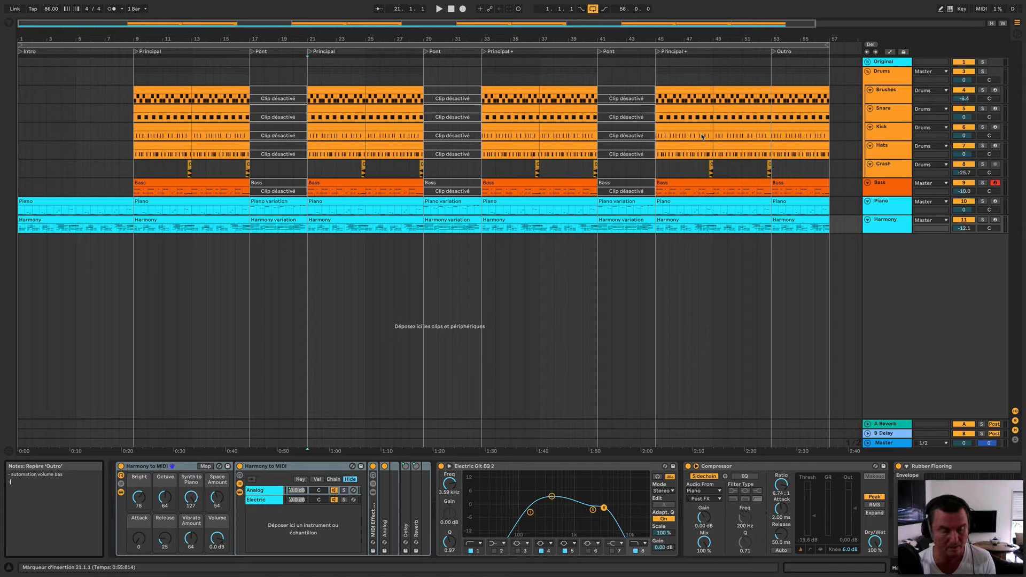
type("- pitch down")
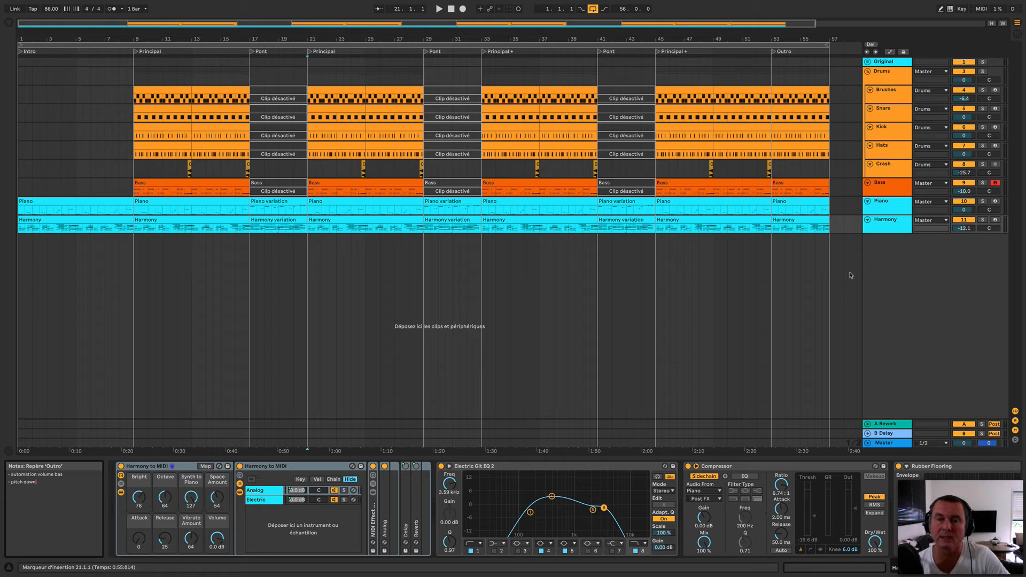
left_click(884, 277)
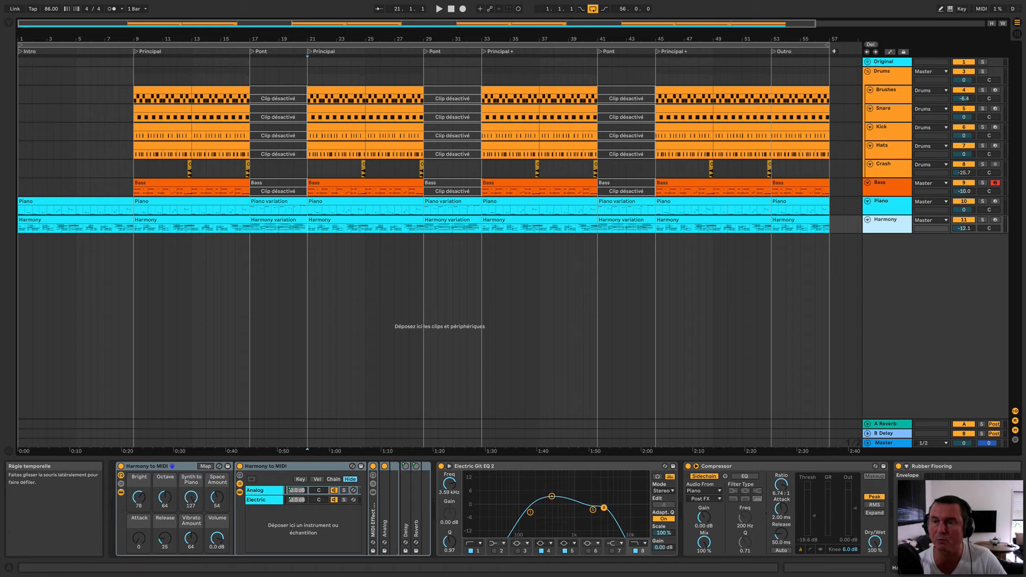
mouse_move(833, 39)
left_mouse_down()
mouse_move(833, 143)
mouse_move(833, 40)
left_mouse_up()
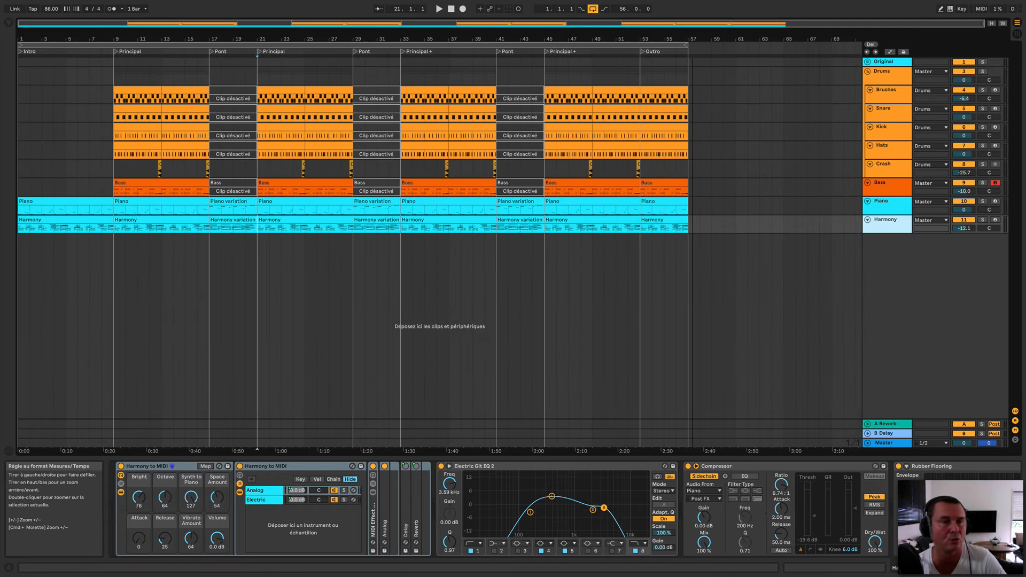